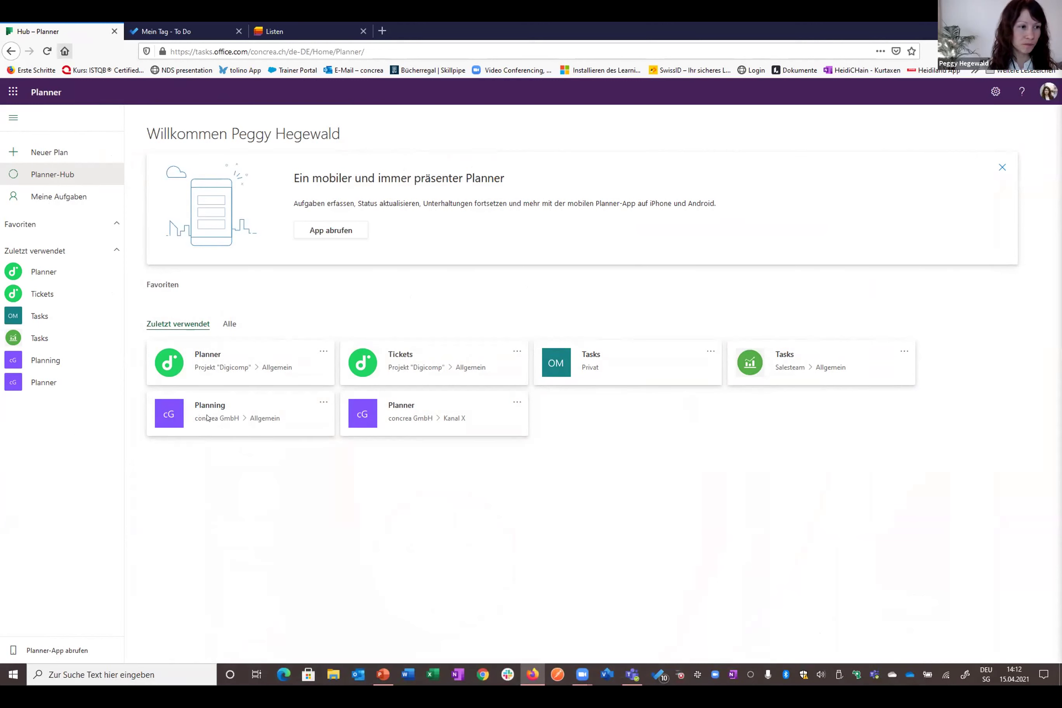
Step: Open the "Planner" plan of Projekt "Digicomp" and add a task named "Training Konzeption" to the Aufgabe bucket
{"action": "left_click", "coordinate": [260, 348]}
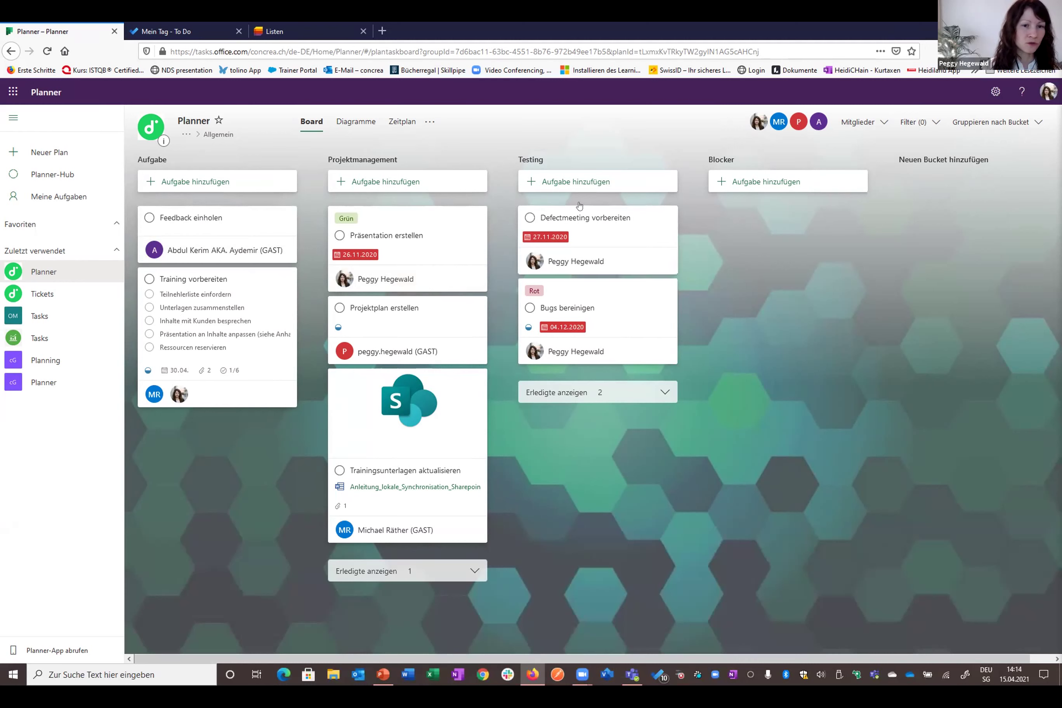
{"action": "left_click", "coordinate": [191, 180]}
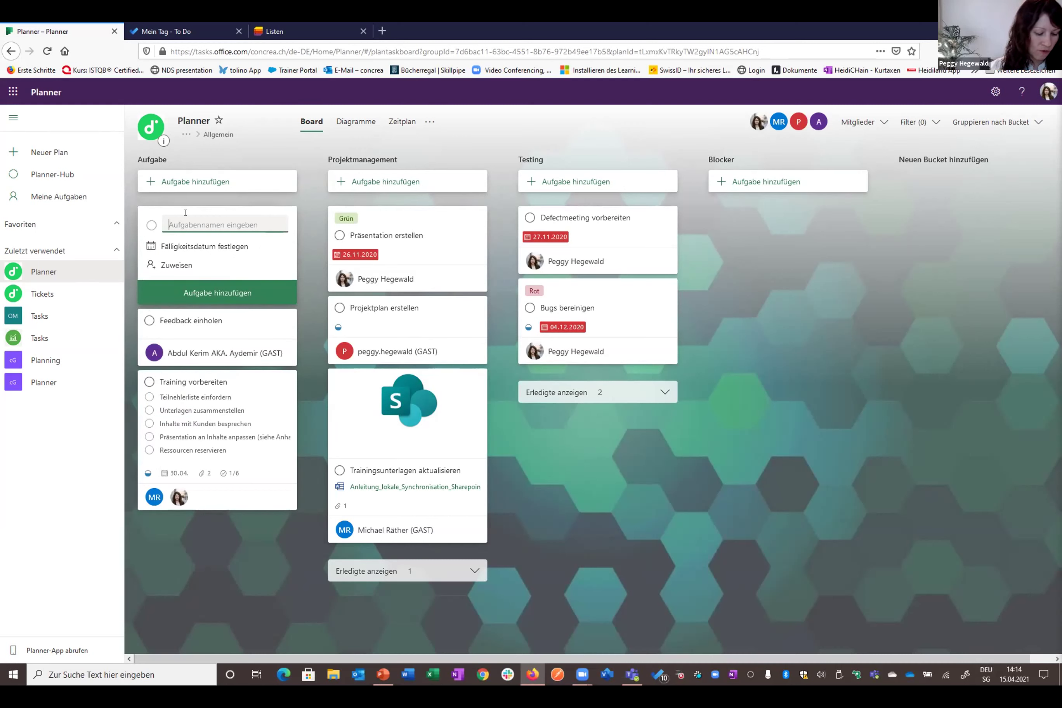
{"action": "type", "text": "TRaining"}
{"action": "key", "text": "BackSpace"}
{"action": "key", "text": "BackSpace"}
{"action": "key", "text": "BackSpace"}
{"action": "key", "text": "BackSpace"}
{"action": "key", "text": "BackSpace"}
{"action": "key", "text": "BackSpace"}
{"action": "key", "text": "BackSpace"}
{"action": "type", "text": "raini"}
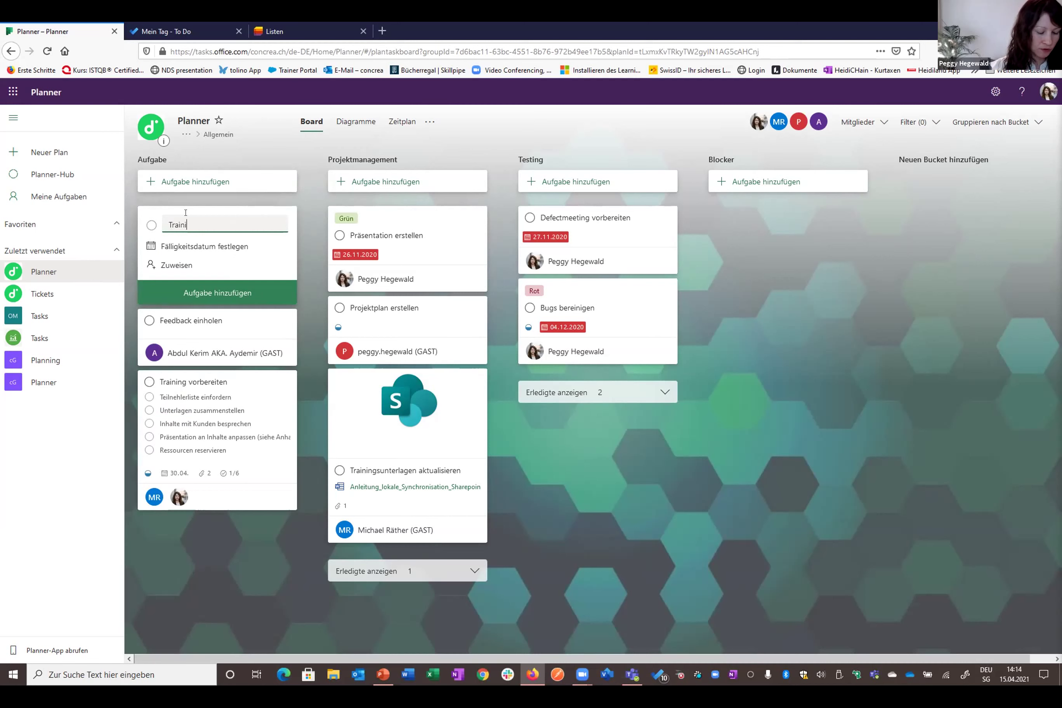
{"action": "type", "text": "ng KOnmzeptin"}
{"action": "key", "text": "BackSpace"}
{"action": "key", "text": "BackSpace"}
{"action": "key", "text": "BackSpace"}
{"action": "key", "text": "BackSpace"}
{"action": "key", "text": "BackSpace"}
{"action": "key", "text": "BackSpace"}
{"action": "key", "text": "BackSpace"}
{"action": "key", "text": "BackSpace"}
{"action": "key", "text": "BackSpace"}
{"action": "type", "text": "Konzeption"}
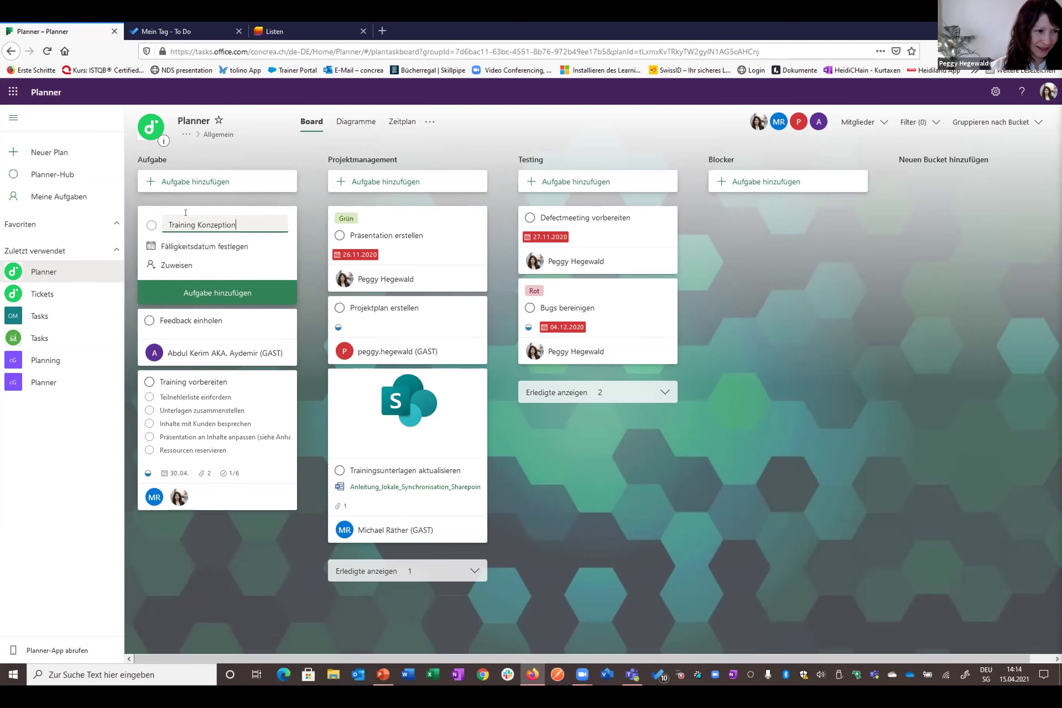
{"action": "key", "text": "Return"}
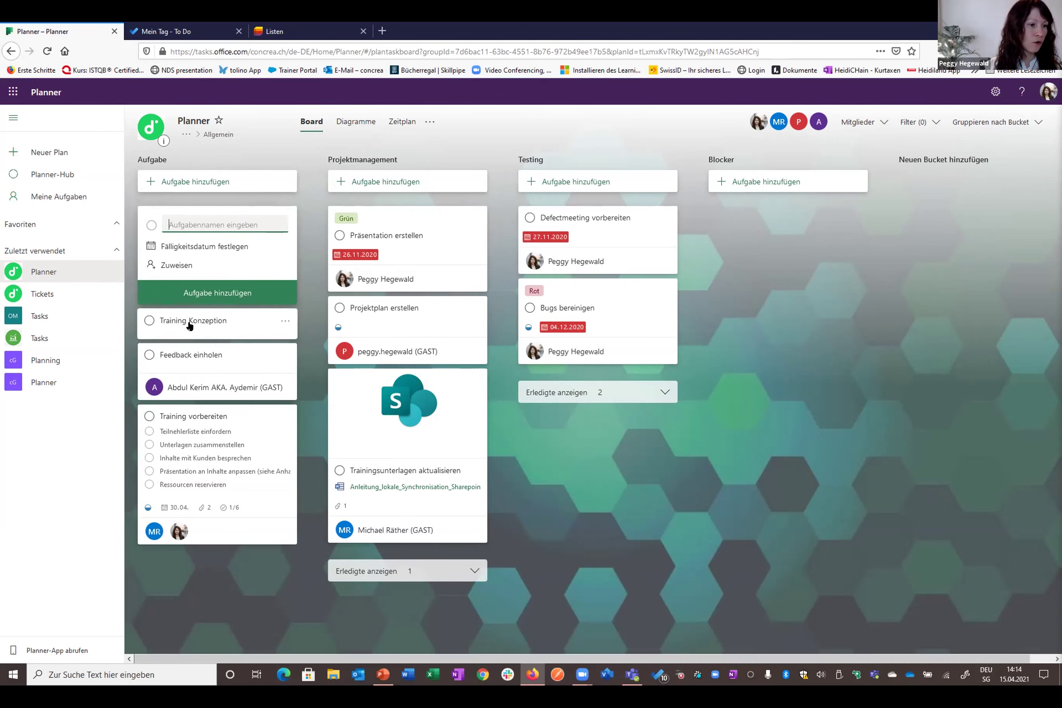
{"action": "key", "text": "Escape"}
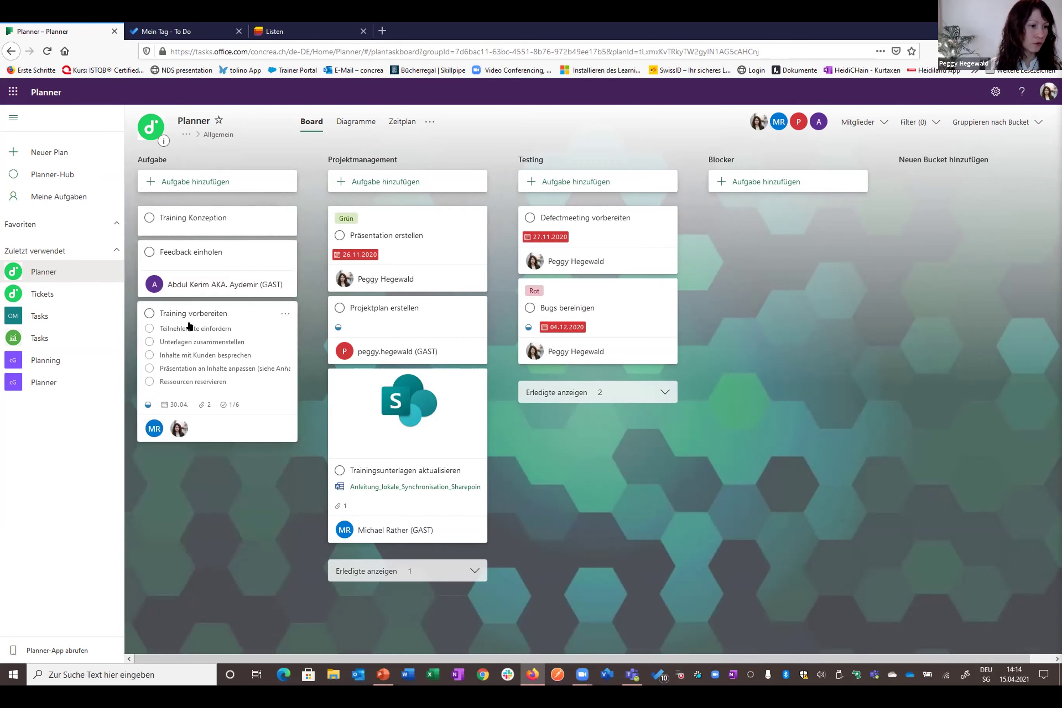
Step: Open the details of the Training Konzeption task and view its available bucket and status options
{"action": "left_click", "coordinate": [190, 221]}
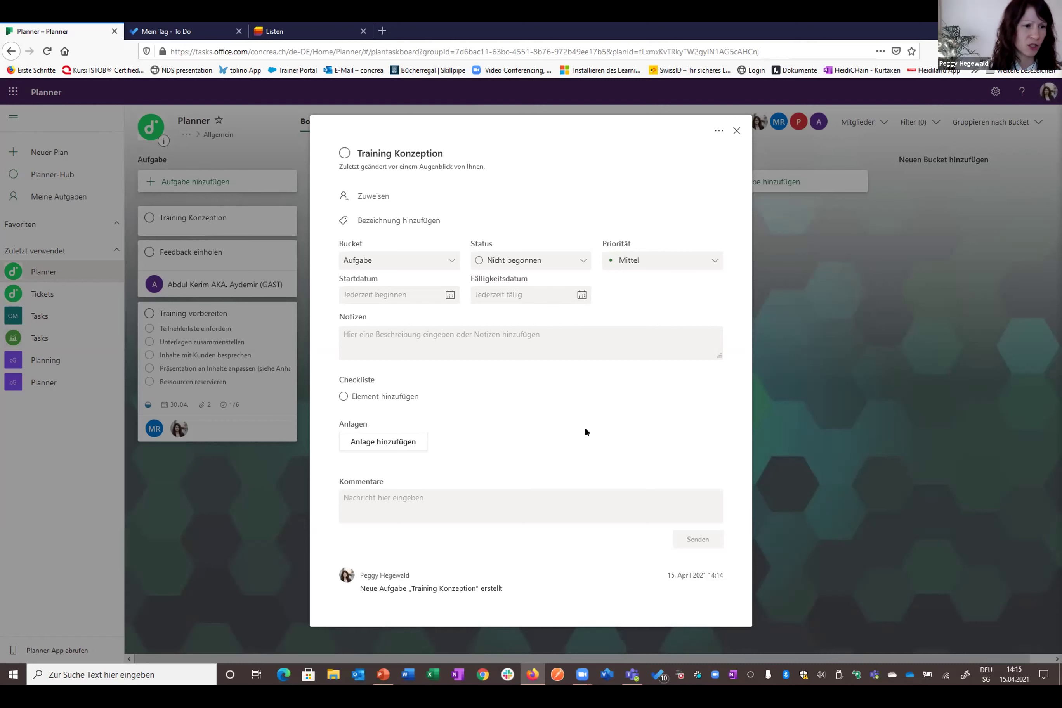
{"action": "left_click", "coordinate": [448, 261]}
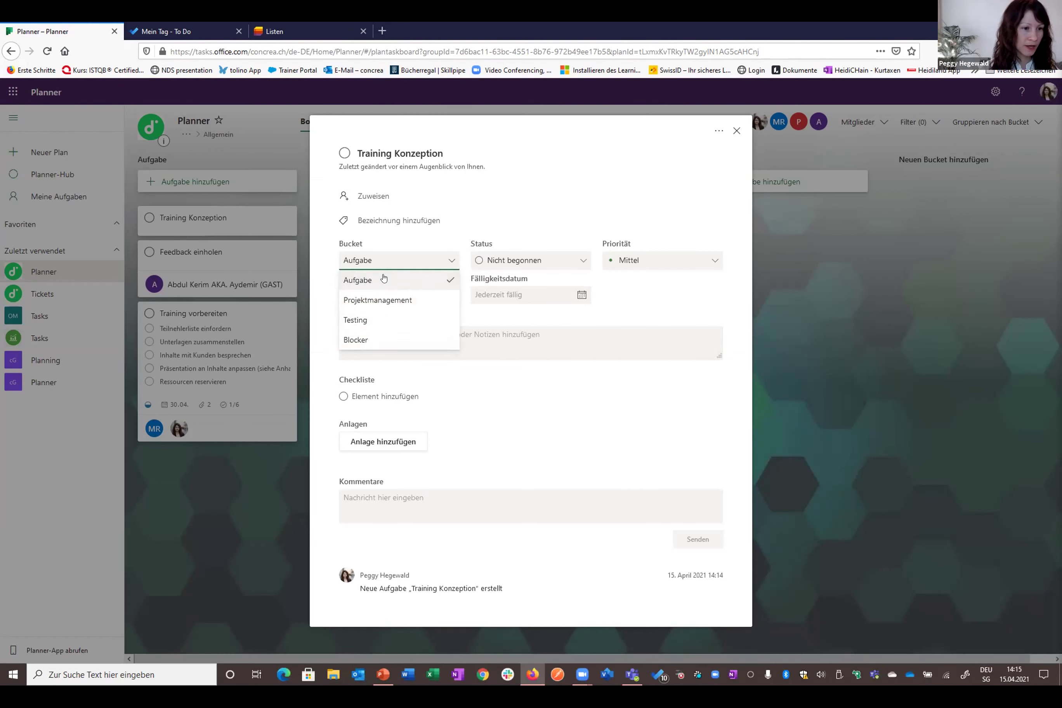
{"action": "left_click", "coordinate": [584, 261]}
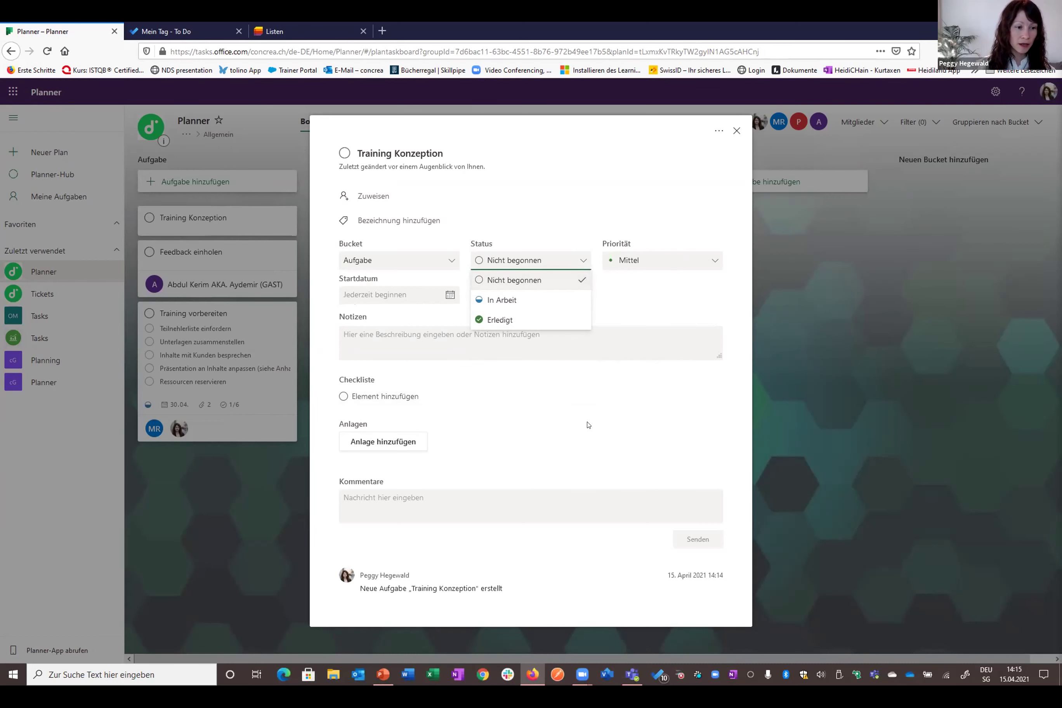
{"action": "left_click_drag", "start_coordinate": [444, 372], "coordinate": [385, 390]}
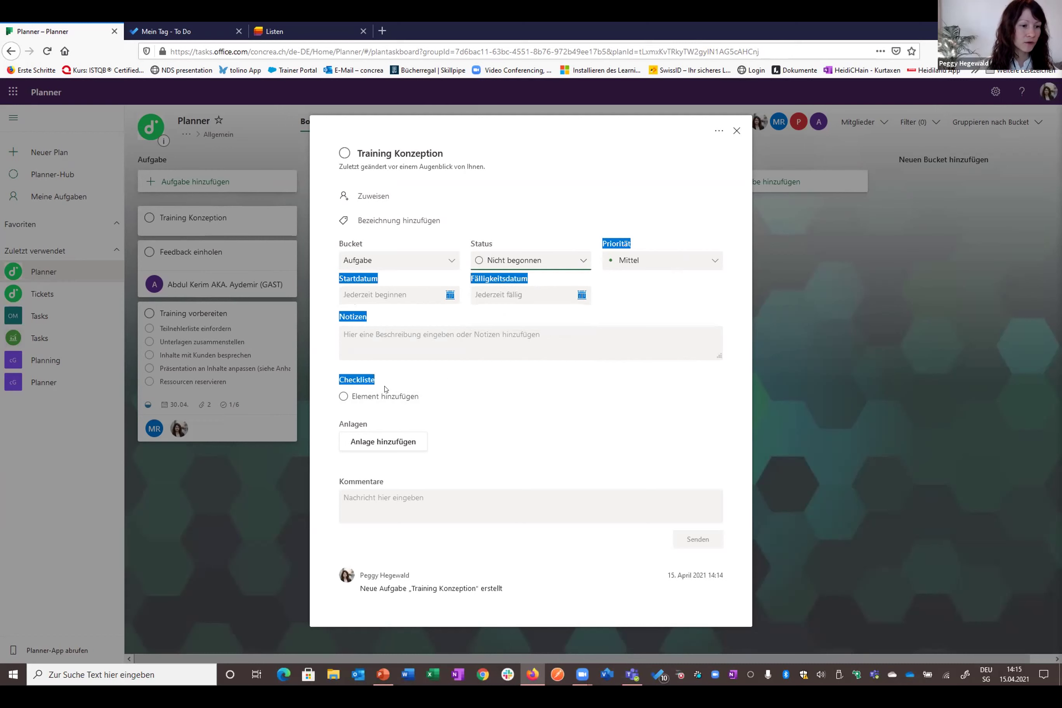
Step: Add the checklist items "Recherche Thema", "Konzepot zu sczhreiben" and "etc.", and switch the checklist's display on the card off and on again
{"action": "left_click", "coordinate": [377, 394]}
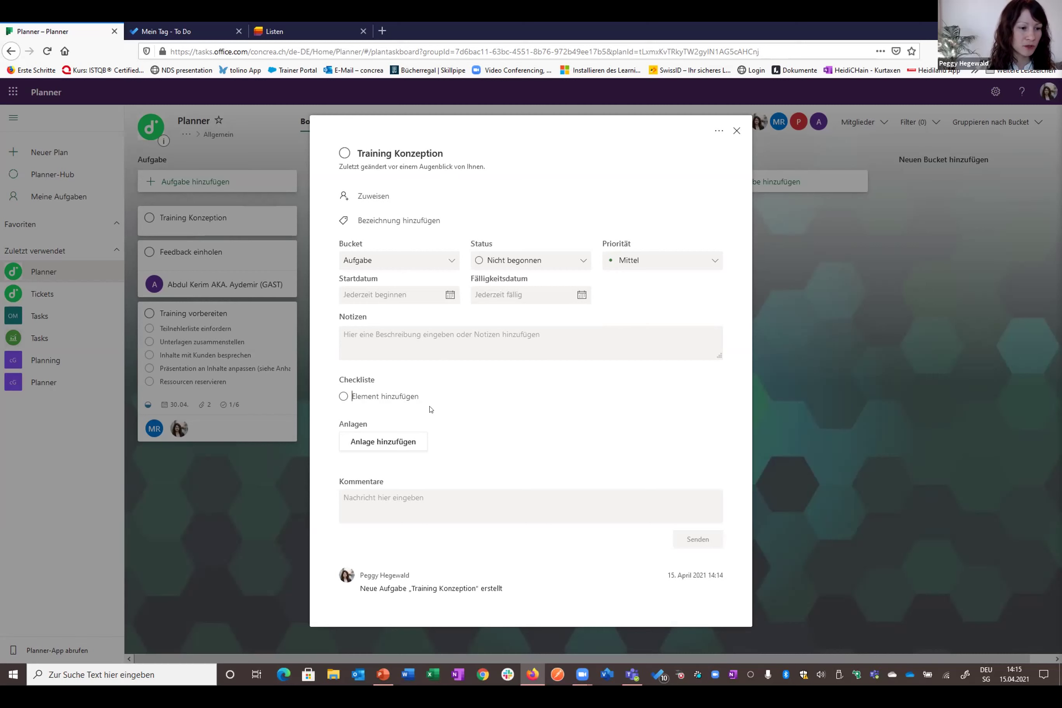
{"action": "type", "text": "Recherche Thema"}
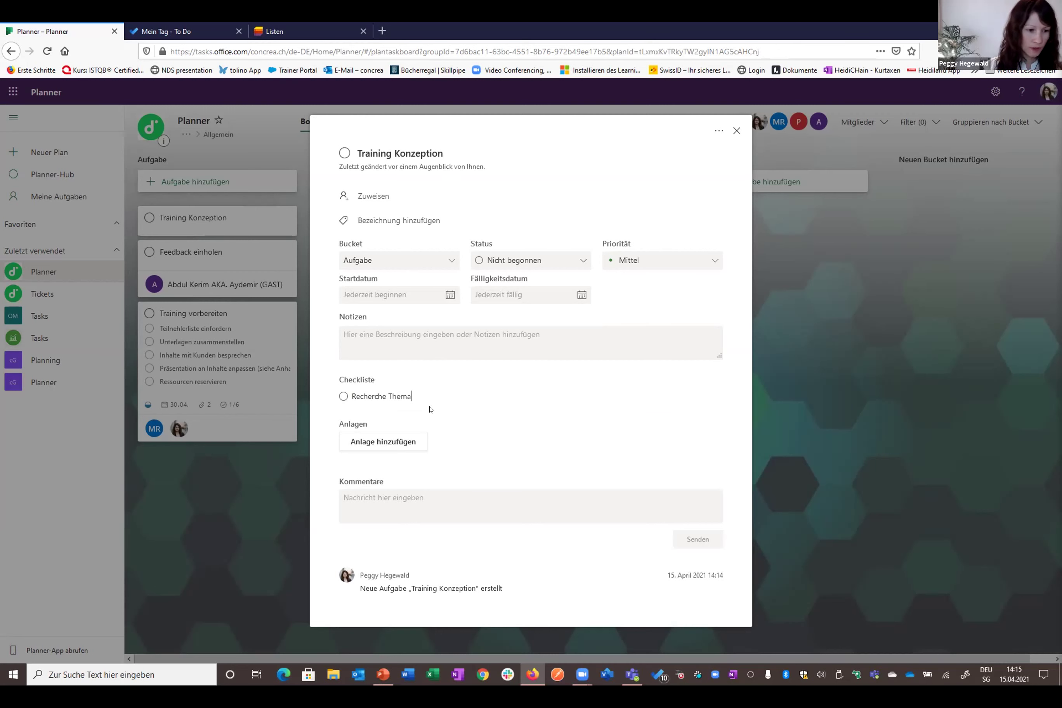
{"action": "key", "text": "Return"}
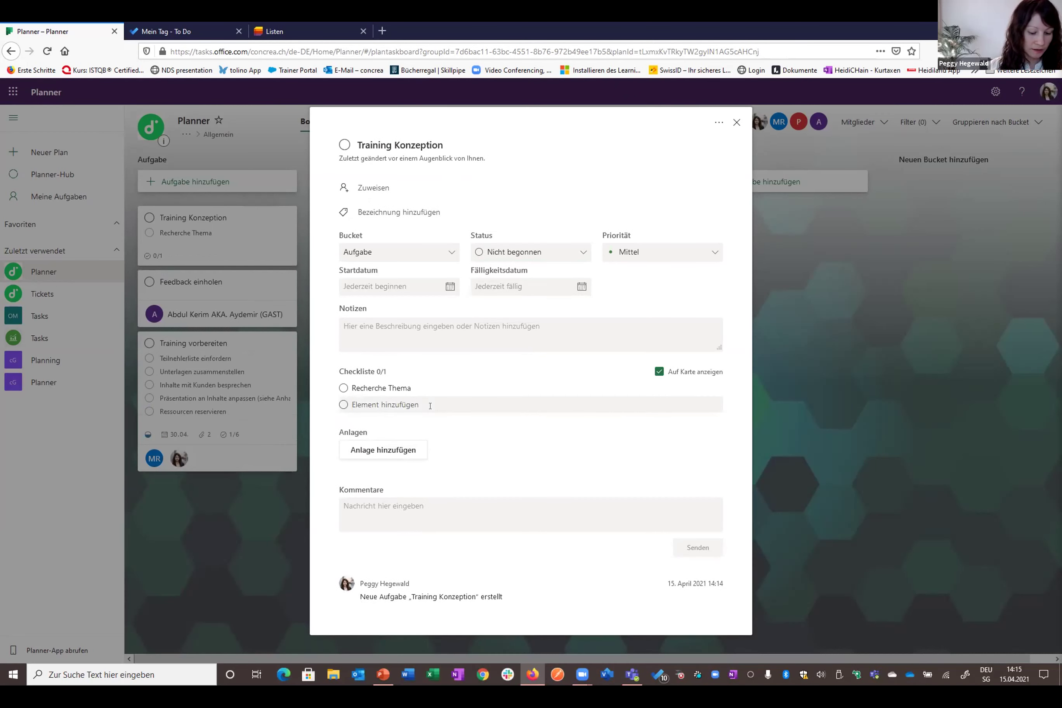
{"action": "type", "text": "KOnzepot"}
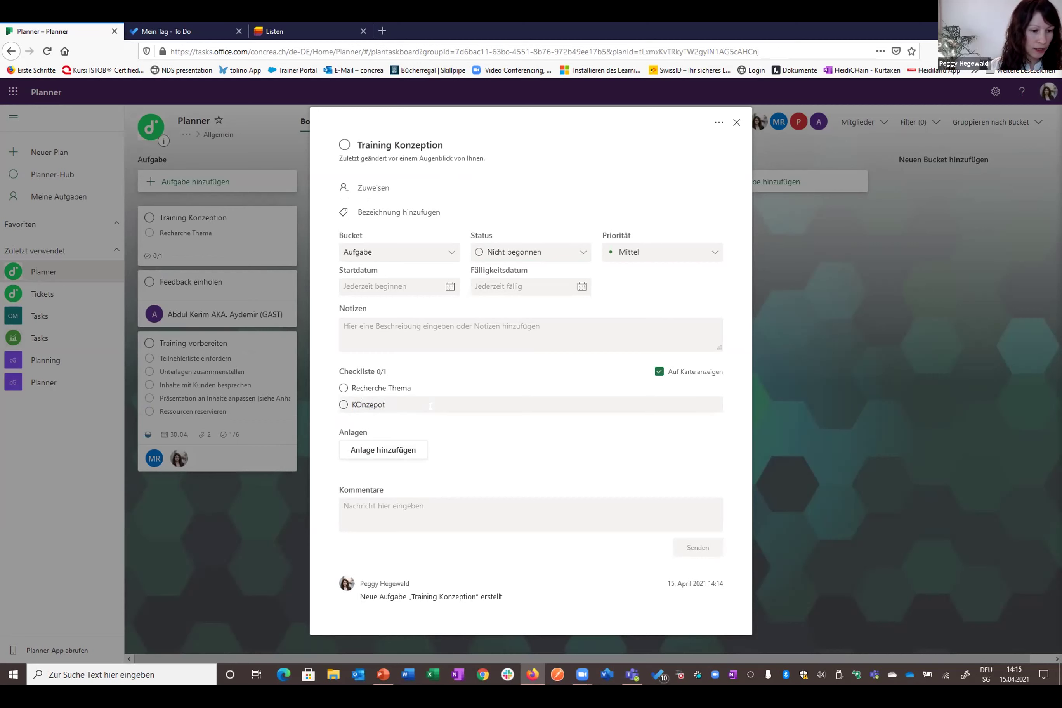
{"action": "key", "text": "BackSpace"}
{"action": "key", "text": "BackSpace"}
{"action": "key", "text": "BackSpace"}
{"action": "key", "text": "BackSpace"}
{"action": "key", "text": "BackSpace"}
{"action": "key", "text": "BackSpace"}
{"action": "key", "text": "BackSpace"}
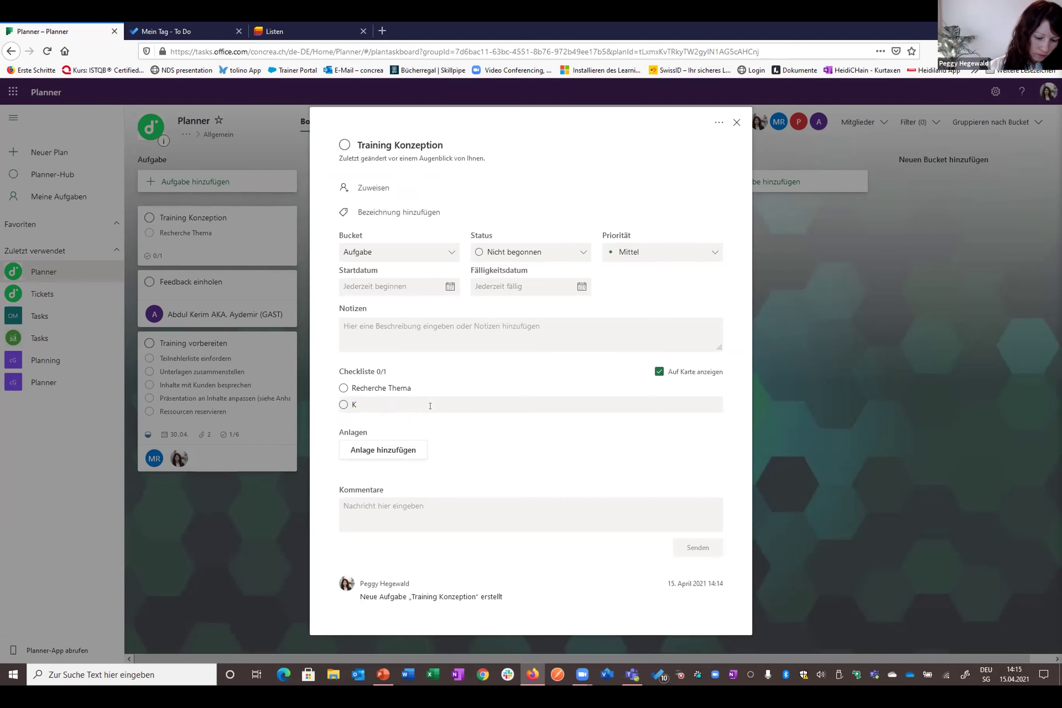
{"action": "type", "text": "onzepot"}
{"action": "type", "text": "zu sczhreiben"}
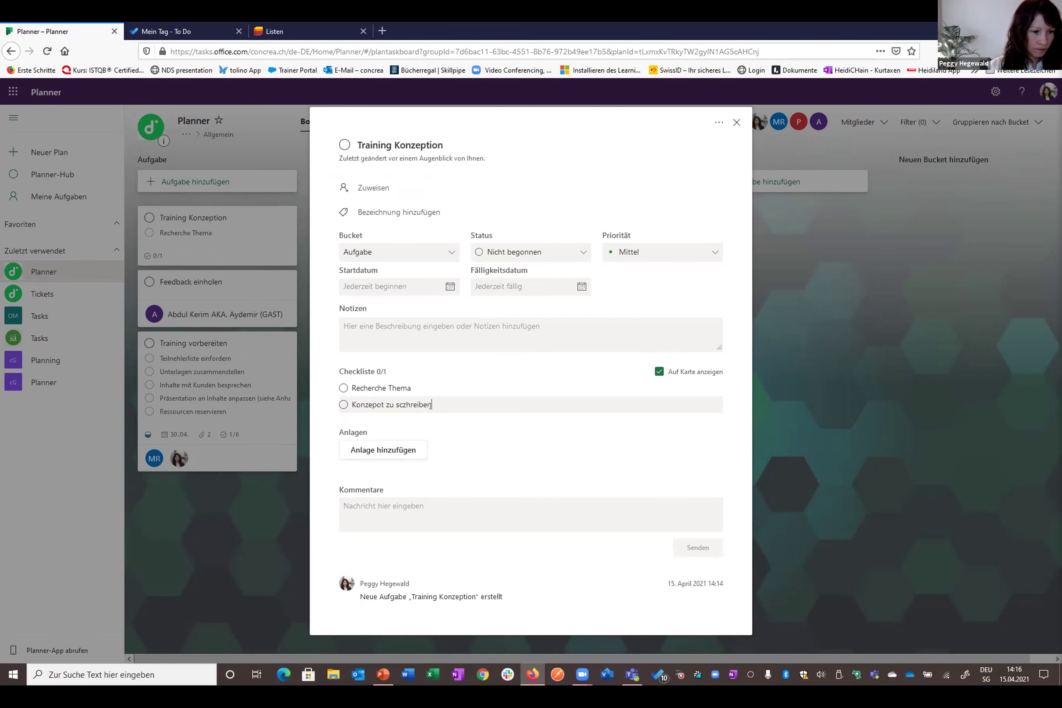
{"action": "key", "text": "Return"}
{"action": "type", "text": "etc."}
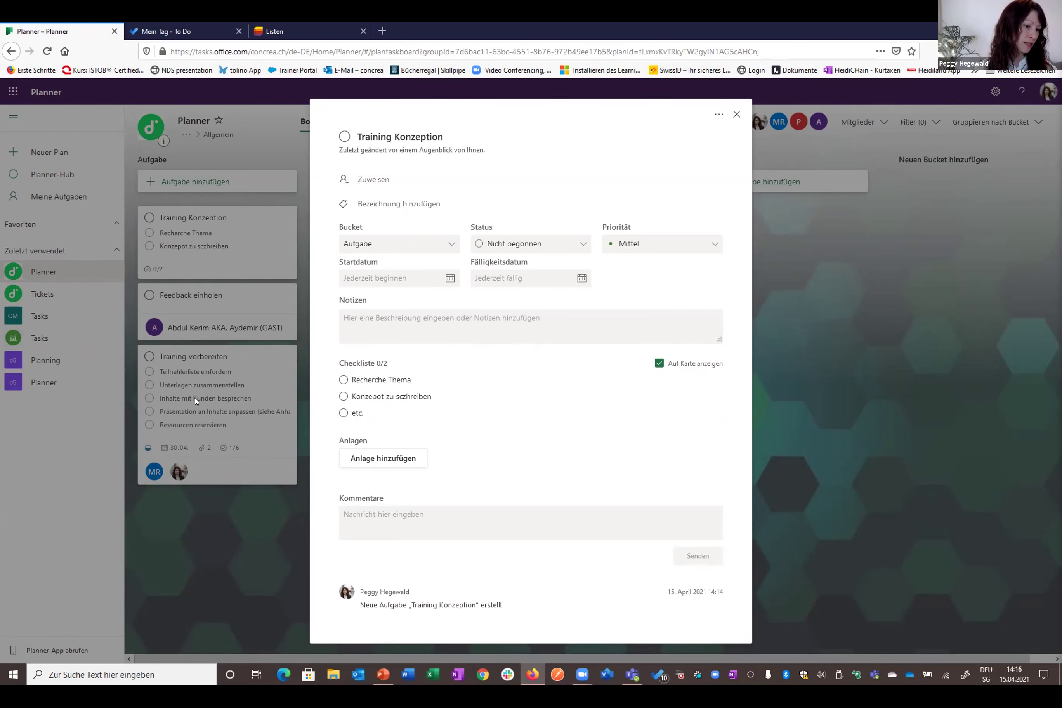
{"action": "left_click", "coordinate": [659, 364]}
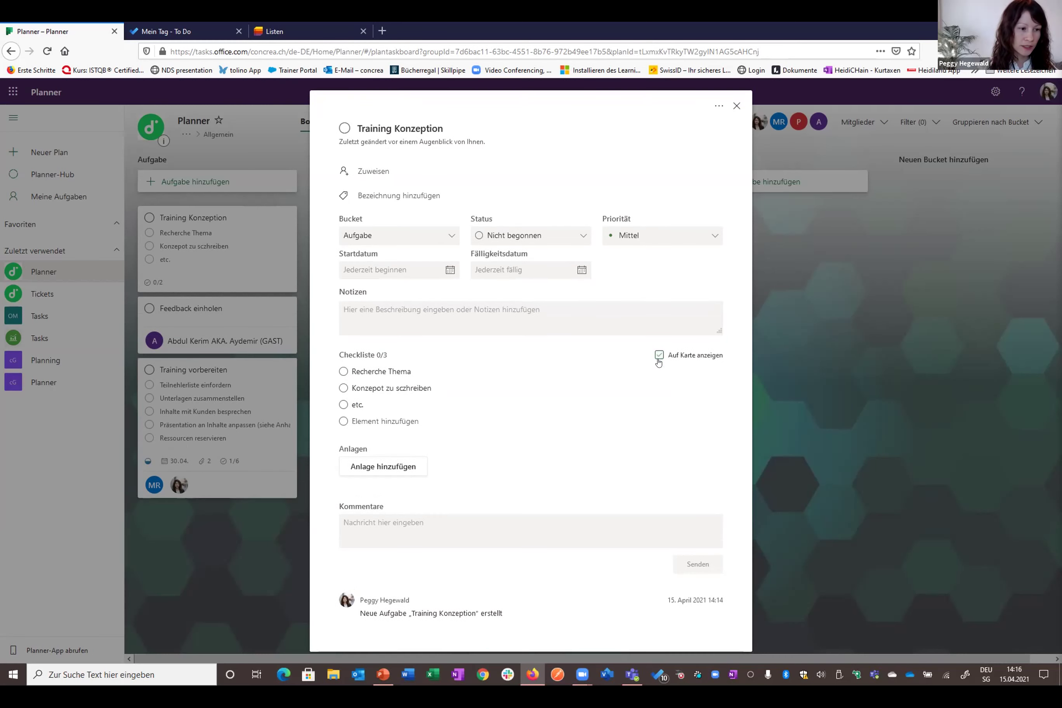
{"action": "left_click", "coordinate": [660, 357]}
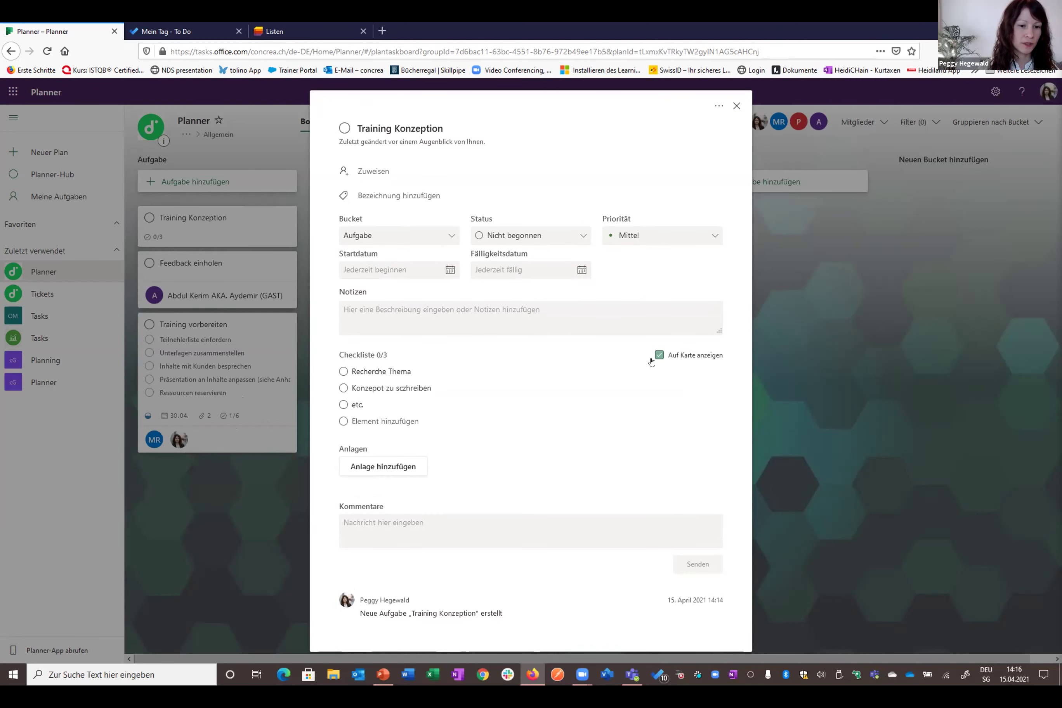
Step: Attach the file Kaffeepause from the Desktop folder to the task and show the attachment on the card
{"action": "left_click", "coordinate": [379, 468]}
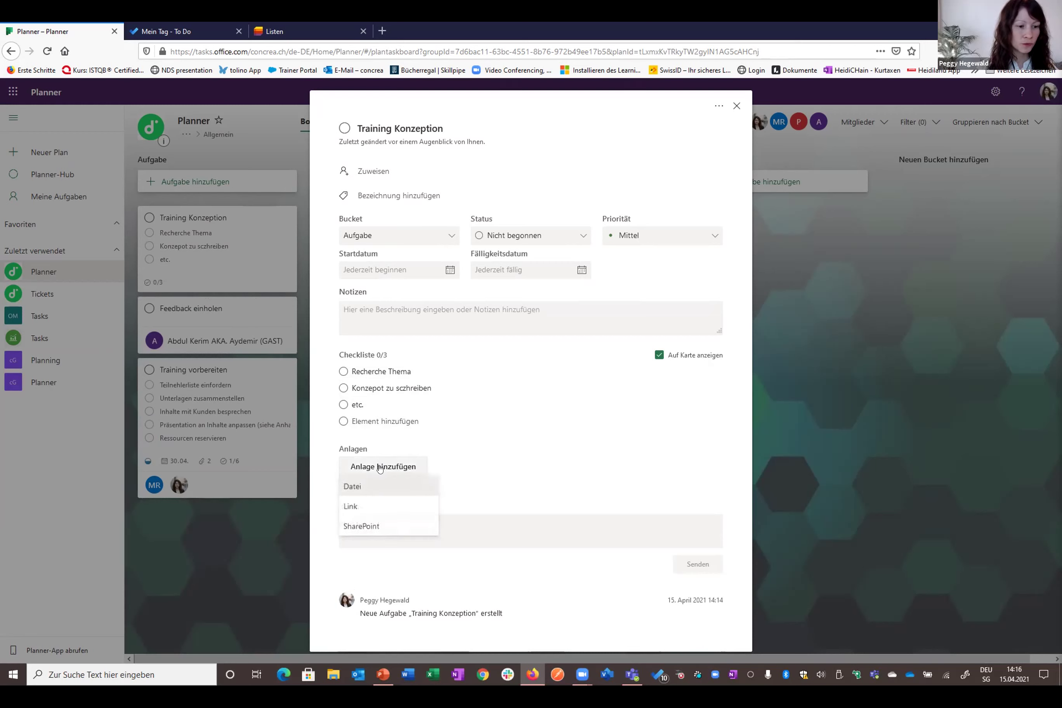
{"action": "left_click", "coordinate": [376, 486]}
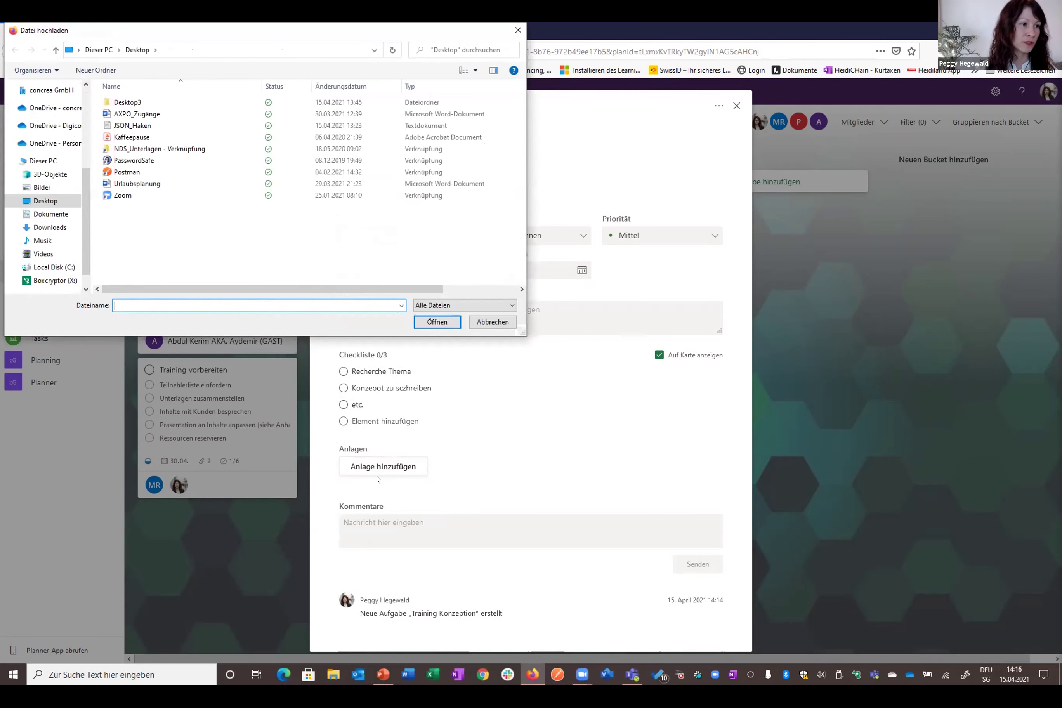
{"action": "left_click", "coordinate": [132, 137]}
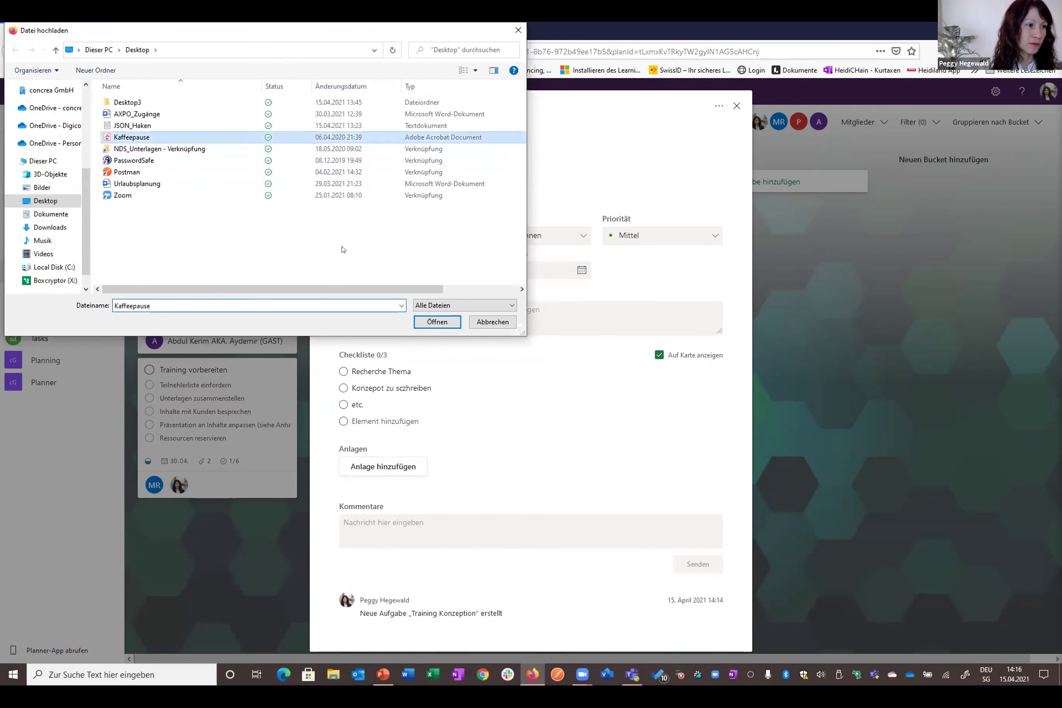
{"action": "left_click", "coordinate": [436, 321]}
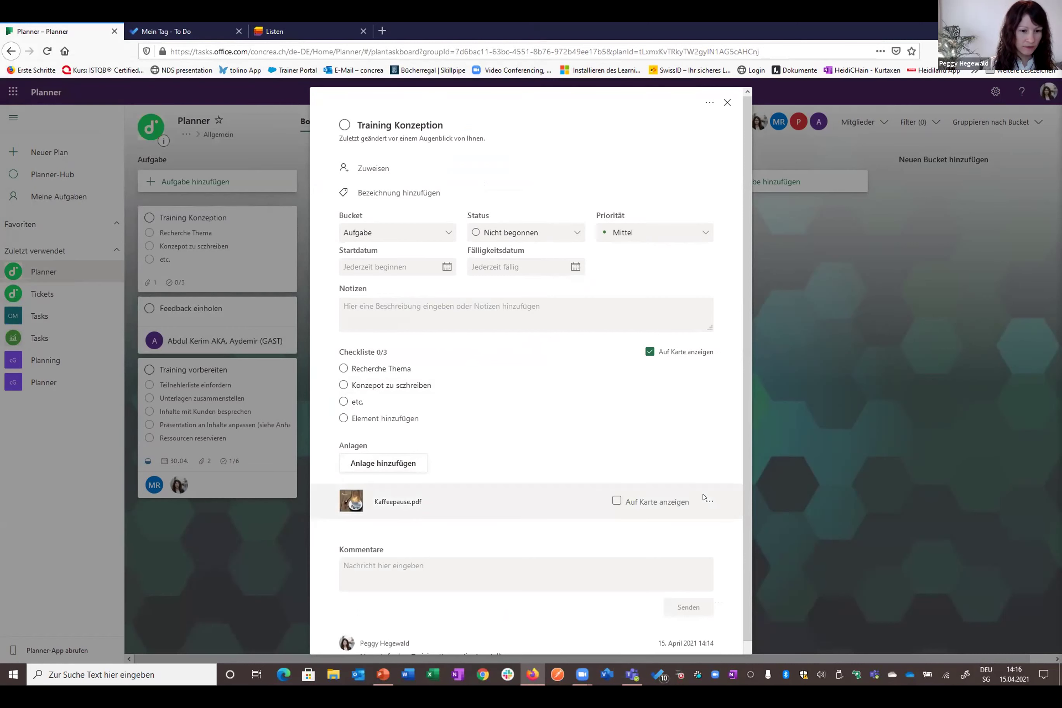
{"action": "left_click", "coordinate": [616, 502]}
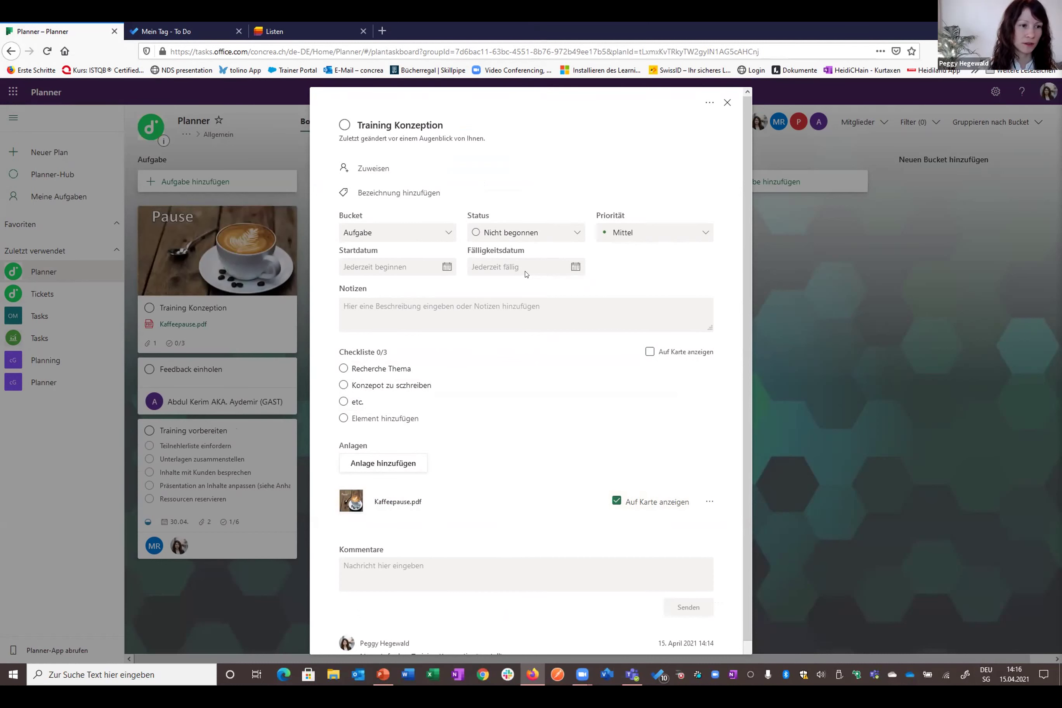
Step: Assign the task to the guest member who is also responsible for Feedback einholen, and close the task details
{"action": "left_click", "coordinate": [372, 168]}
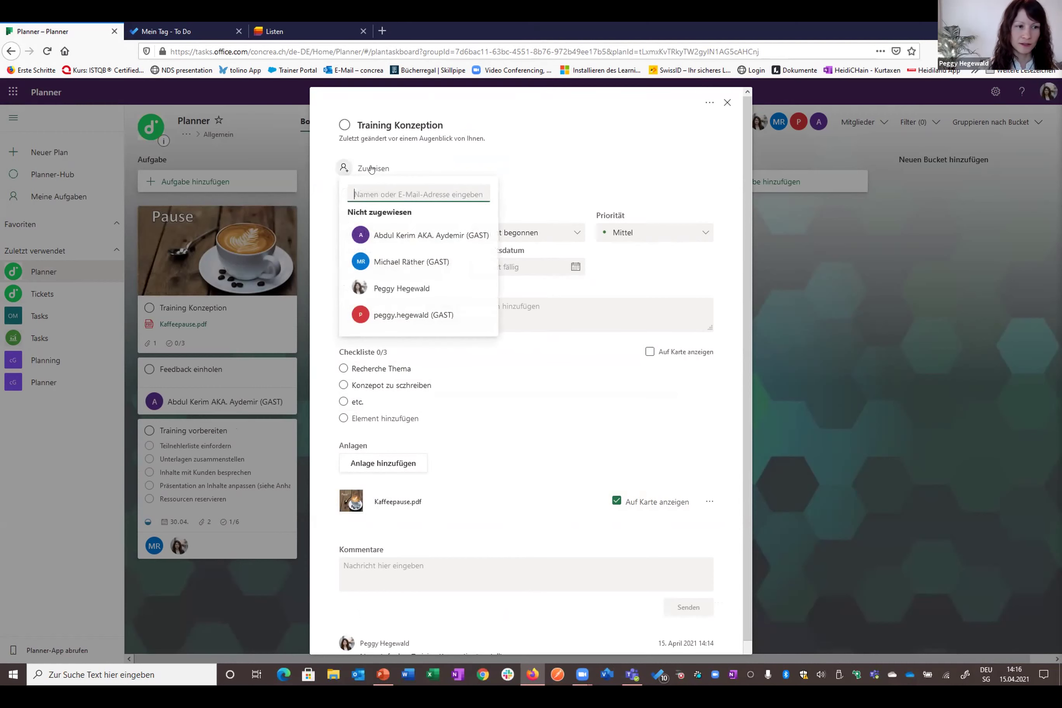
{"action": "type", "text": "abd"}
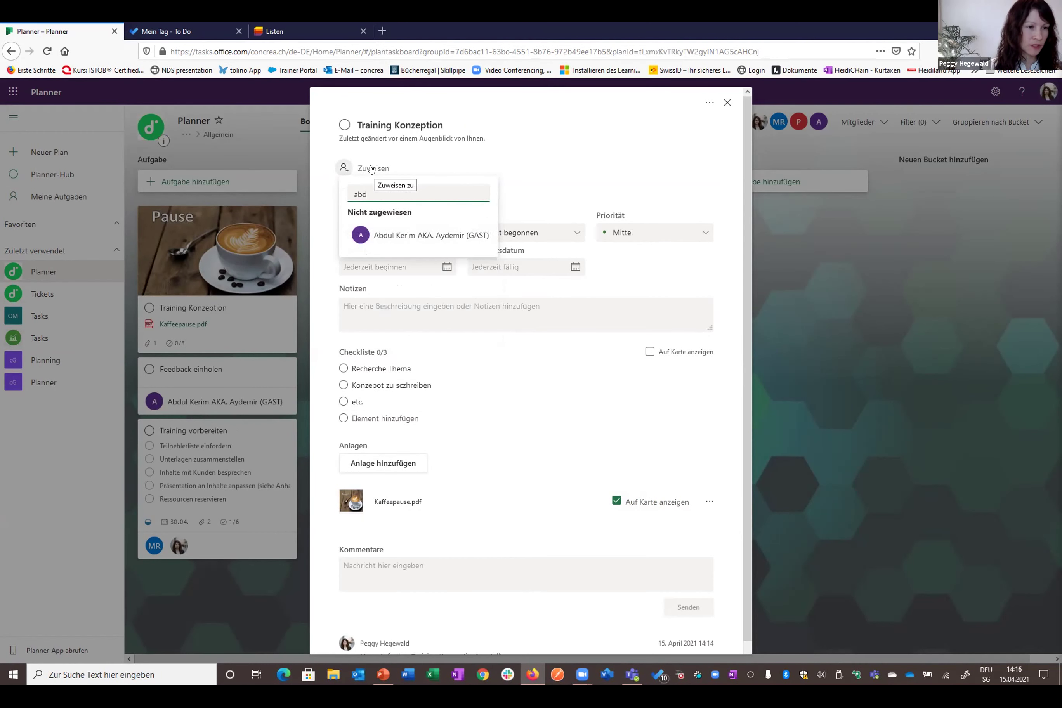
{"action": "left_click", "coordinate": [402, 235]}
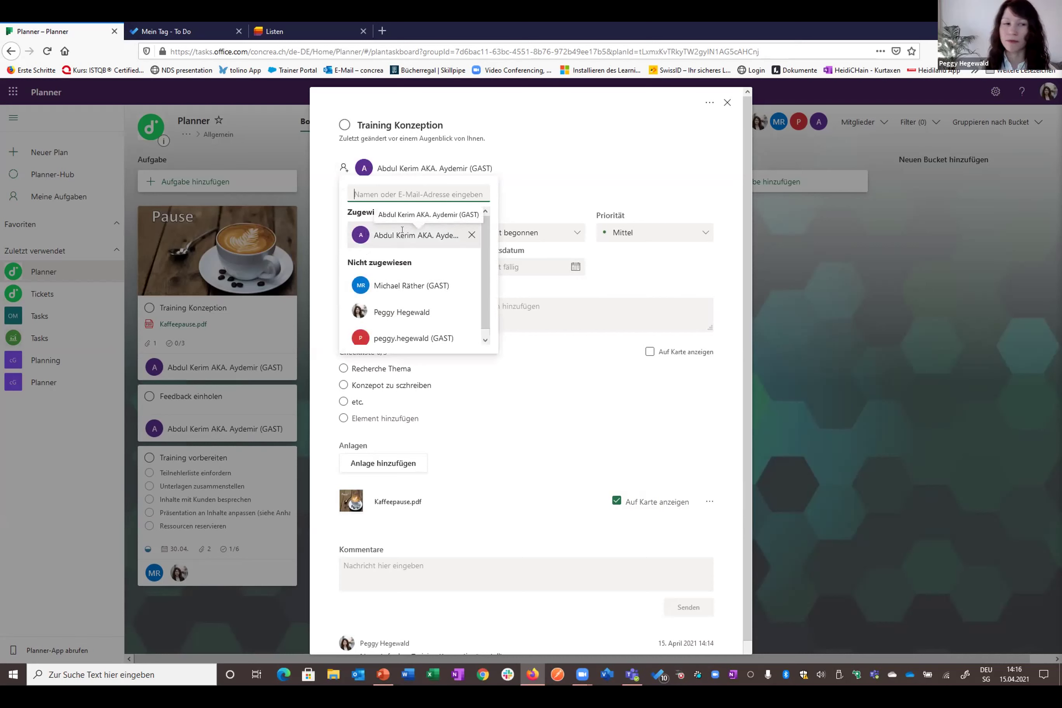
{"action": "left_click", "coordinate": [442, 153]}
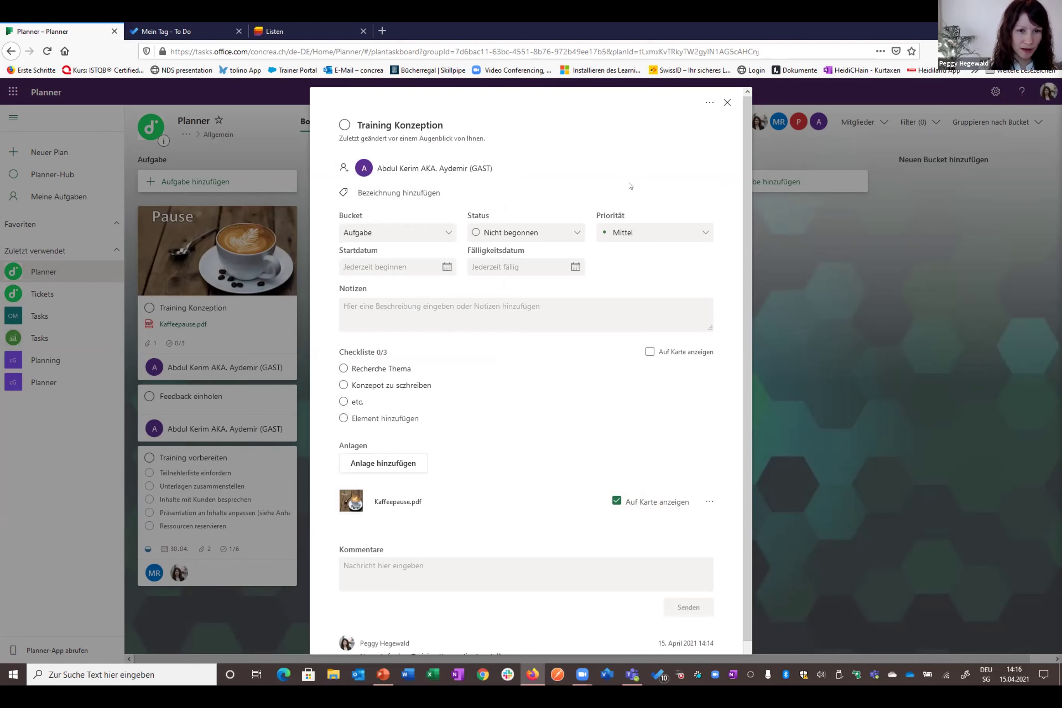
{"action": "left_click", "coordinate": [800, 475]}
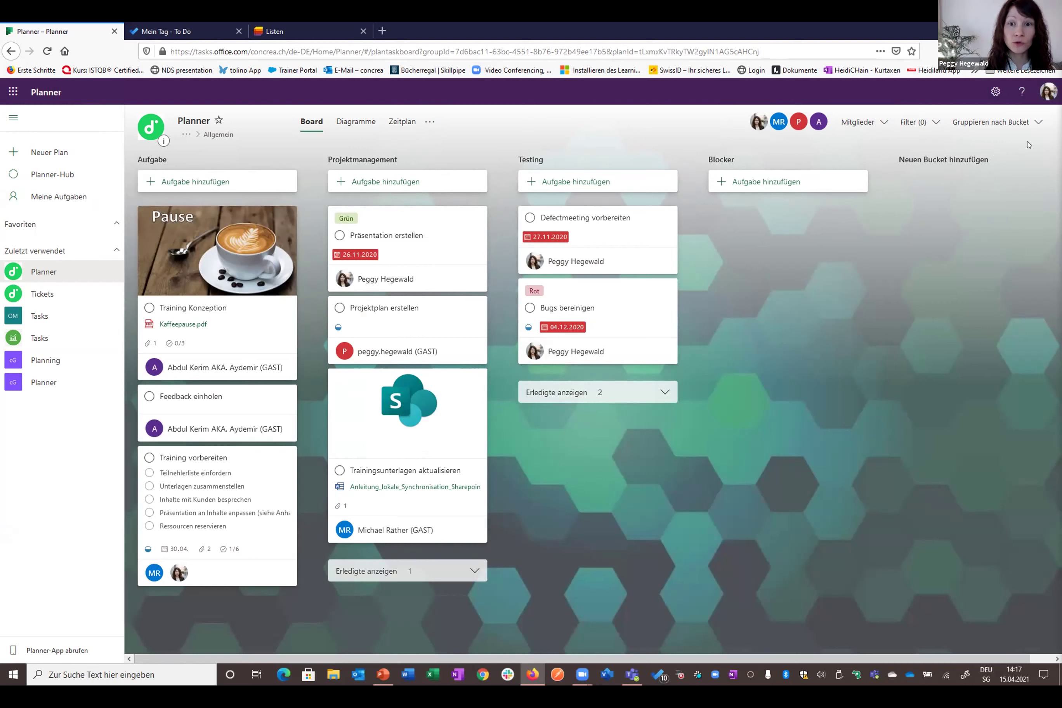
Step: Group the board by status and move the Feedback einholen task from Nicht begonnen to In Arbeit
{"action": "left_click", "coordinate": [1035, 125]}
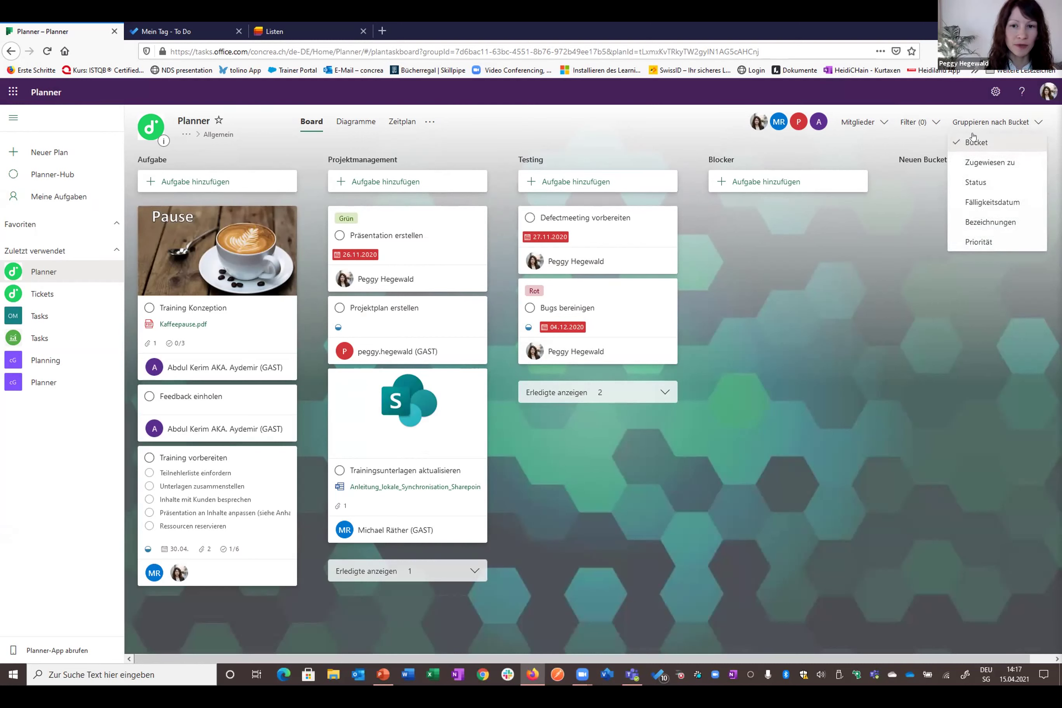
{"action": "left_click", "coordinate": [975, 181]}
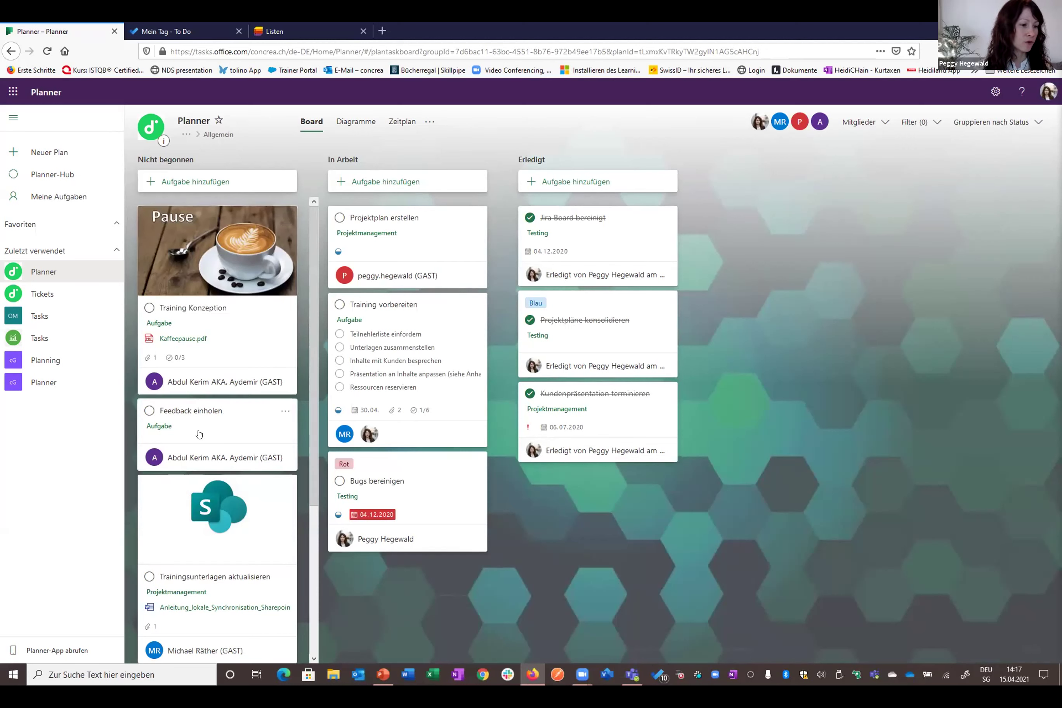
{"action": "left_click_drag", "start_coordinate": [236, 419], "coordinate": [396, 437]}
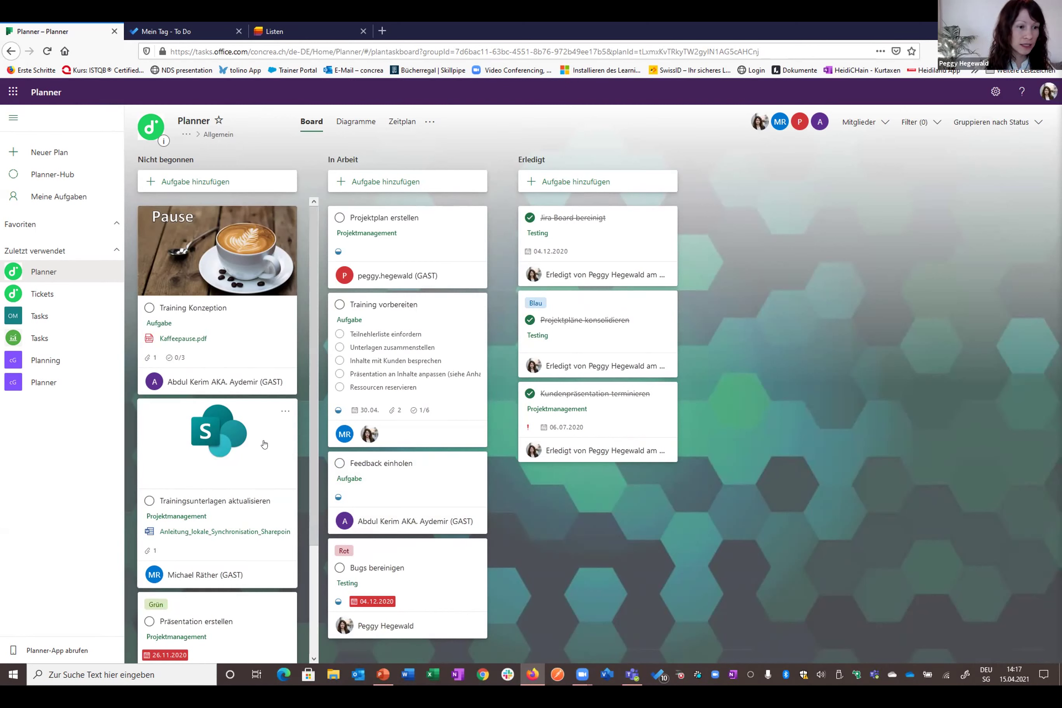
Step: View the plan's charts, and switch to the Mein Tag page in To Do
{"action": "left_click", "coordinate": [361, 124]}
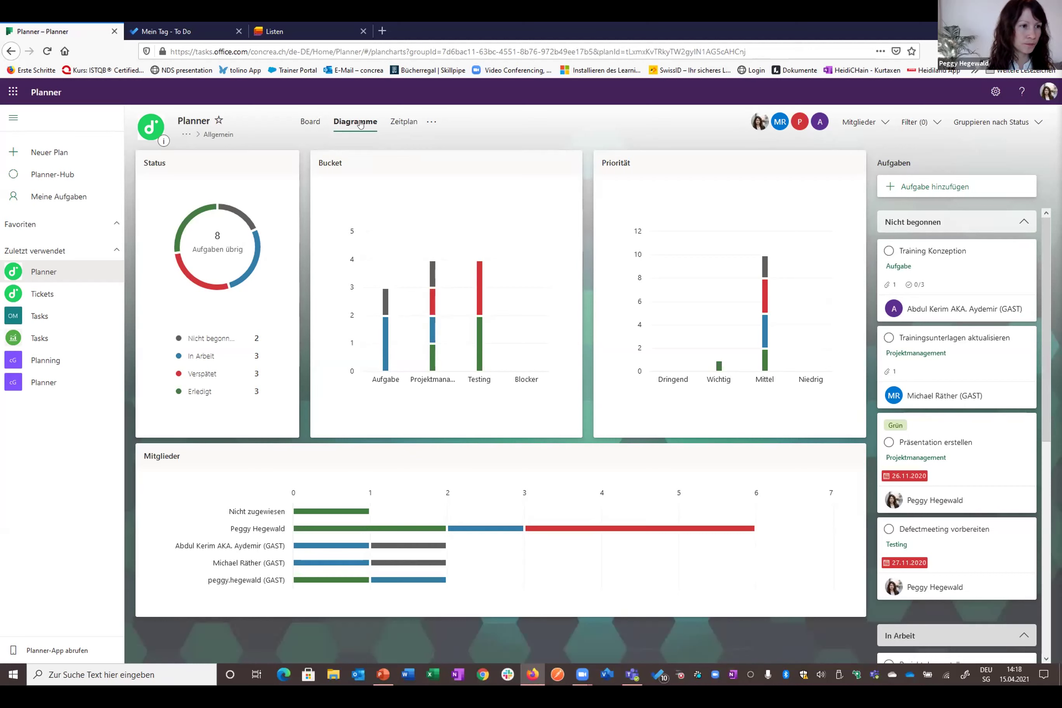
{"action": "left_click", "coordinate": [195, 28]}
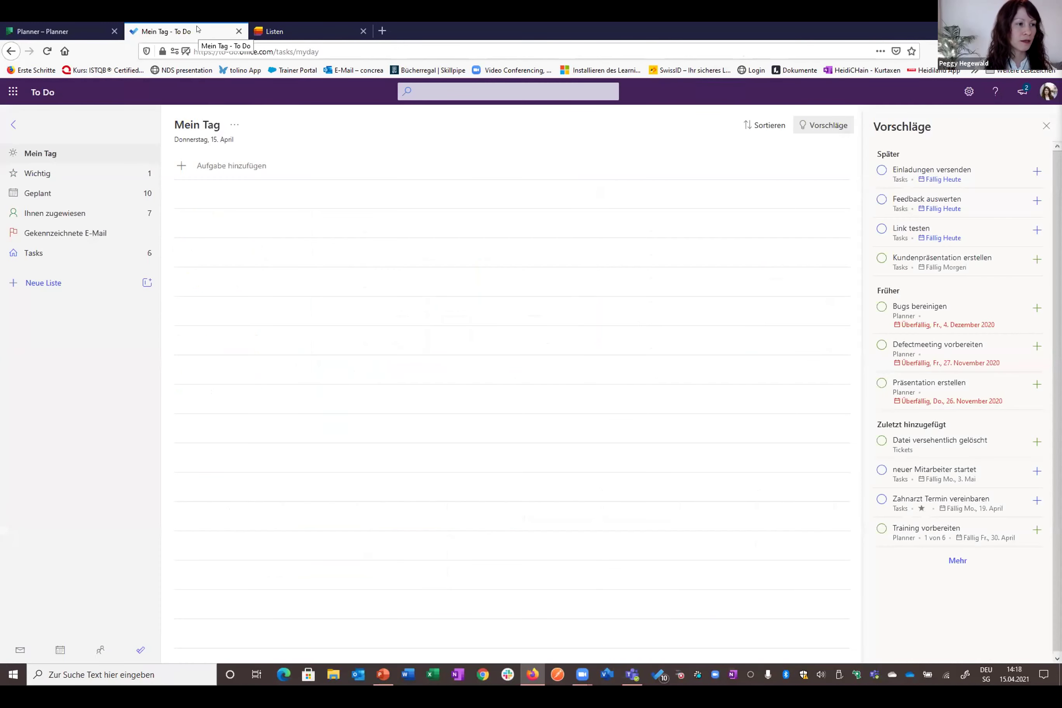
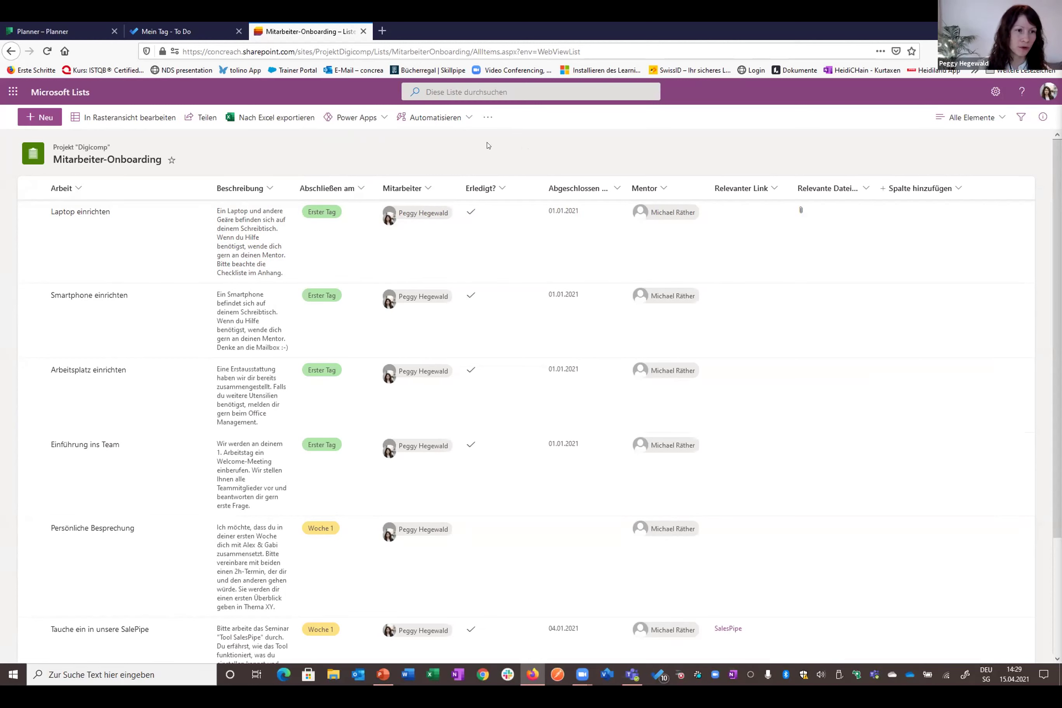
Step: Start a rule for the Mitarbeiter-Onboarding list that triggers when a column value changes, using the Erledigt? column
{"action": "left_click", "coordinate": [432, 123]}
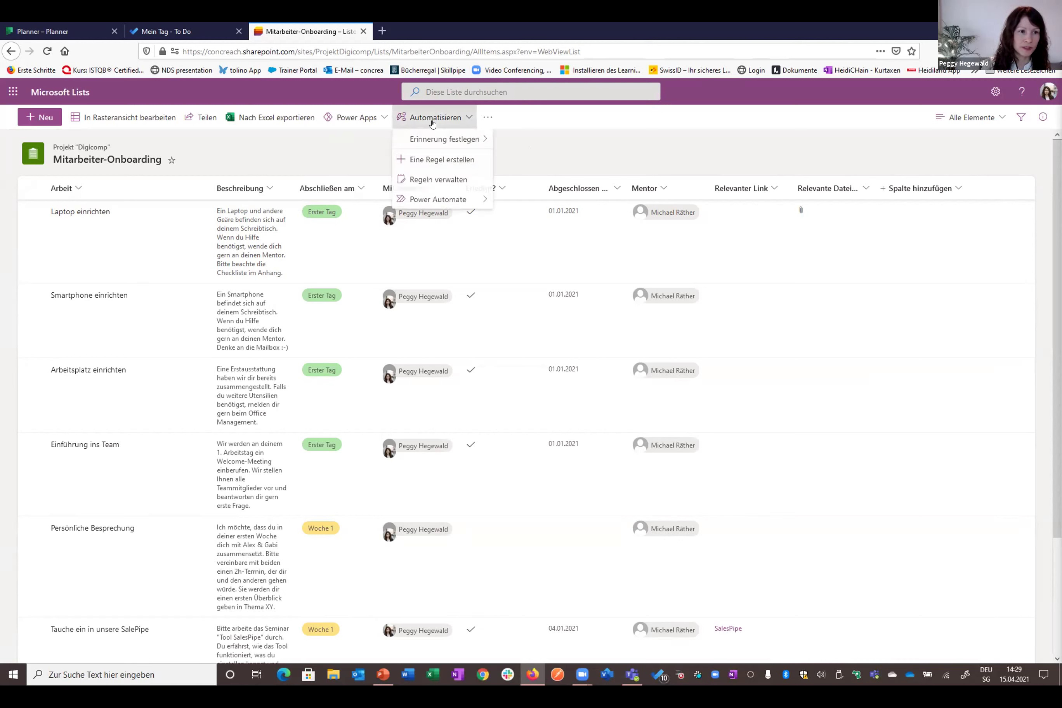
{"action": "left_click", "coordinate": [438, 160]}
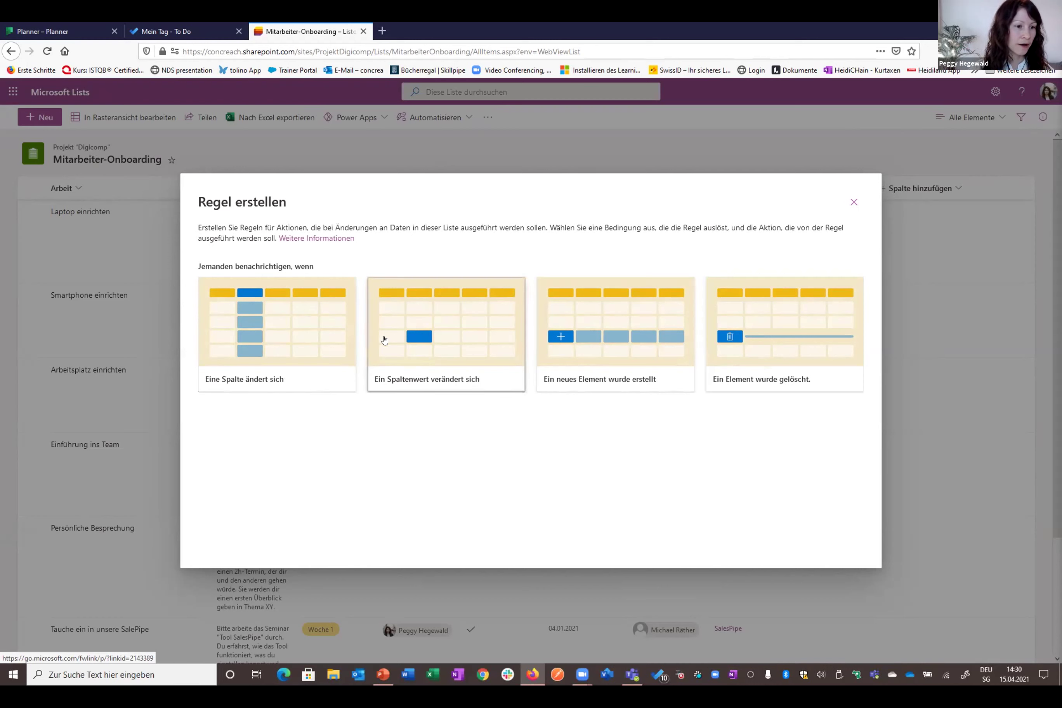
{"action": "left_click", "coordinate": [438, 357]}
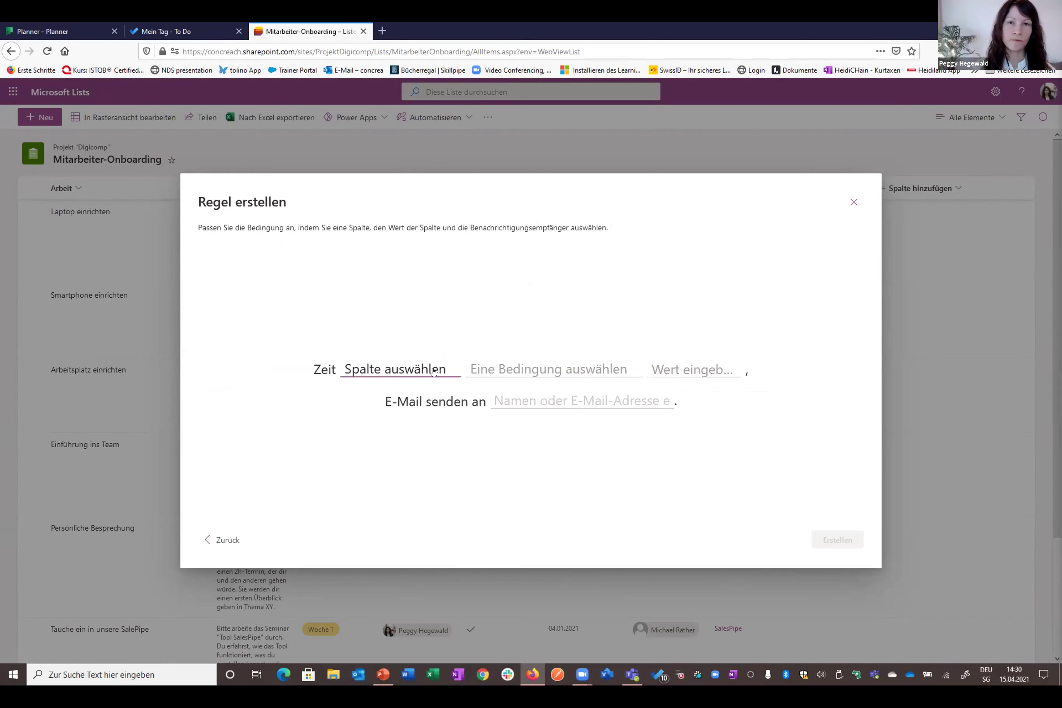
{"action": "left_click", "coordinate": [433, 370]}
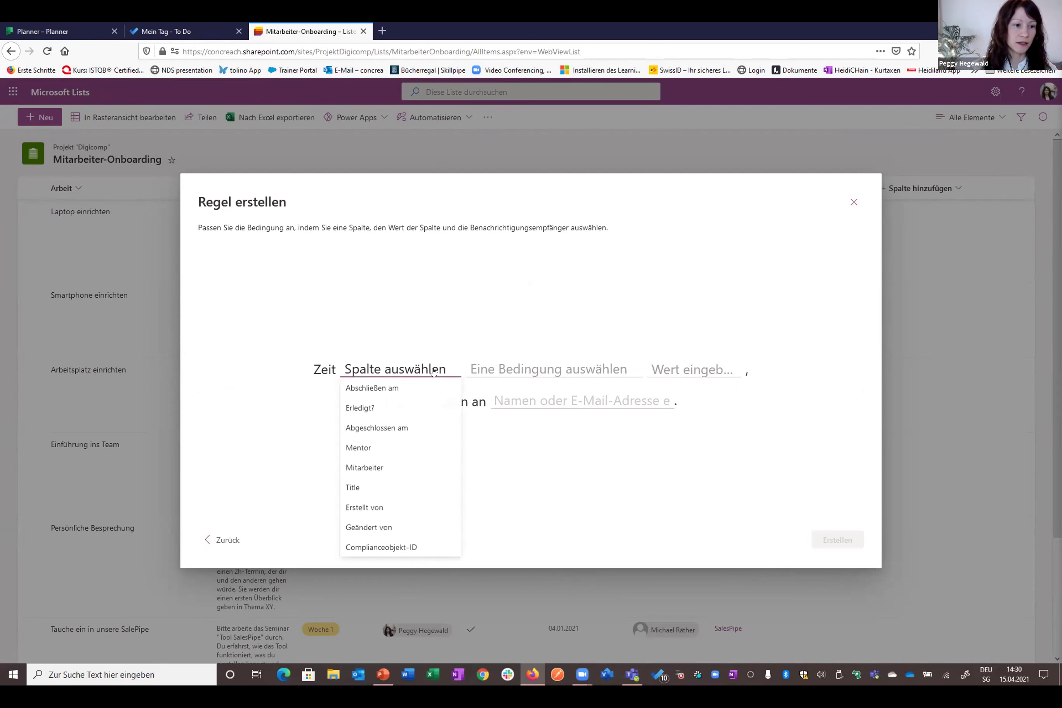
{"action": "left_click", "coordinate": [384, 408]}
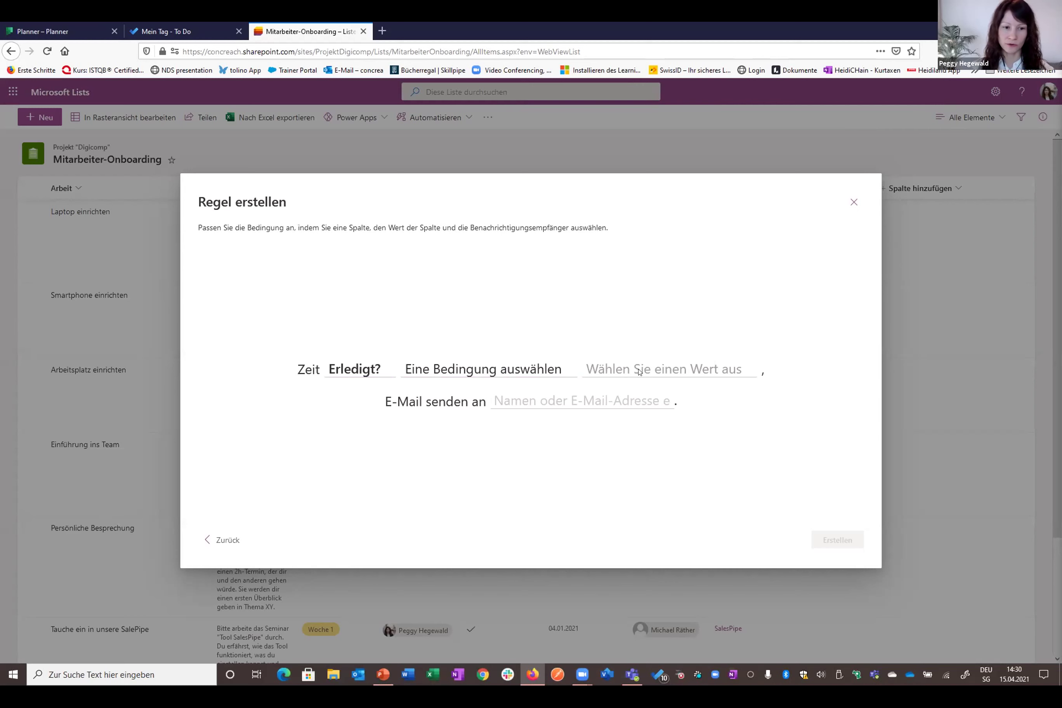
Step: Complete the rule's trigger for the Erledigt? column with the condition ist and the value Ja
{"action": "left_click", "coordinate": [545, 372]}
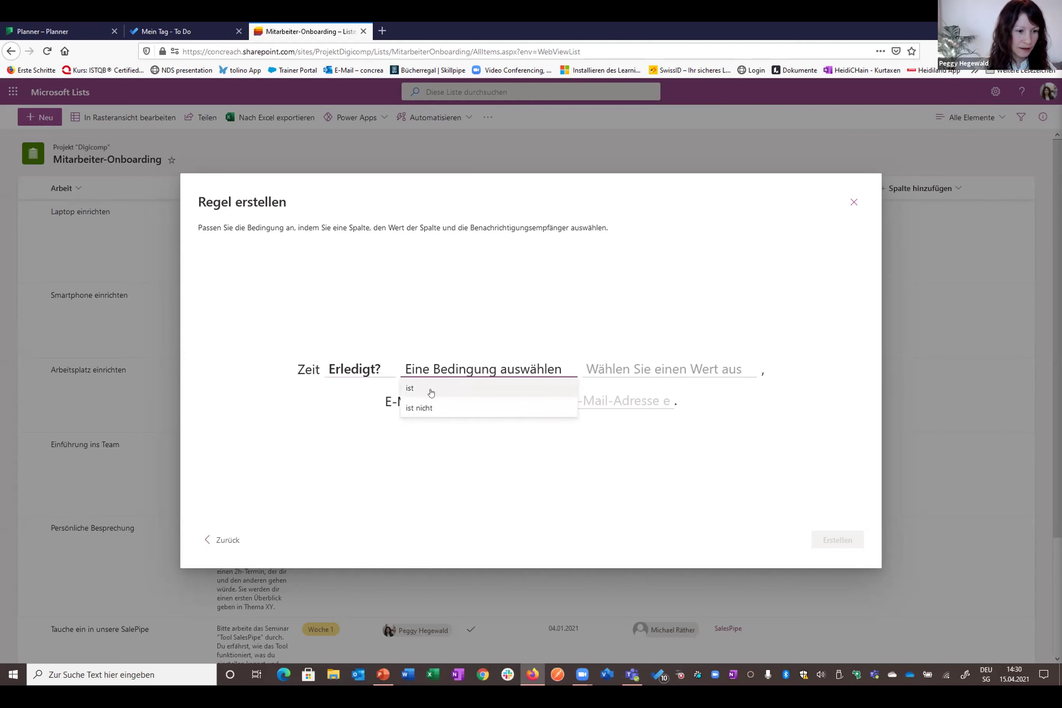
{"action": "left_click", "coordinate": [430, 407]}
{"action": "left_click", "coordinate": [590, 364]}
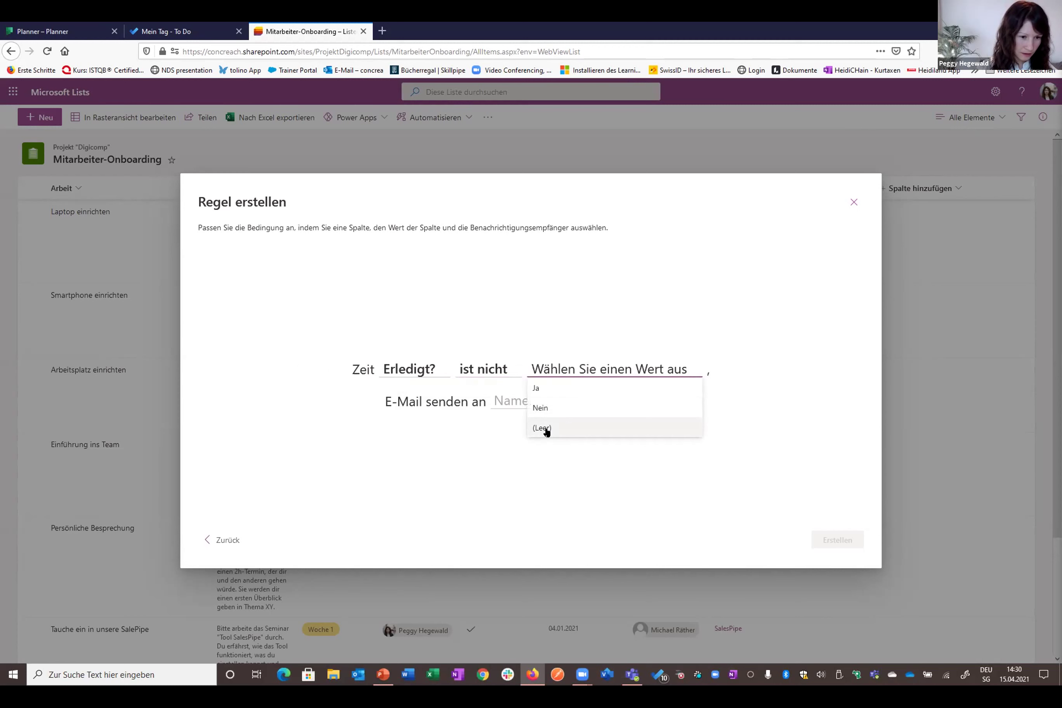
{"action": "left_click", "coordinate": [499, 368]}
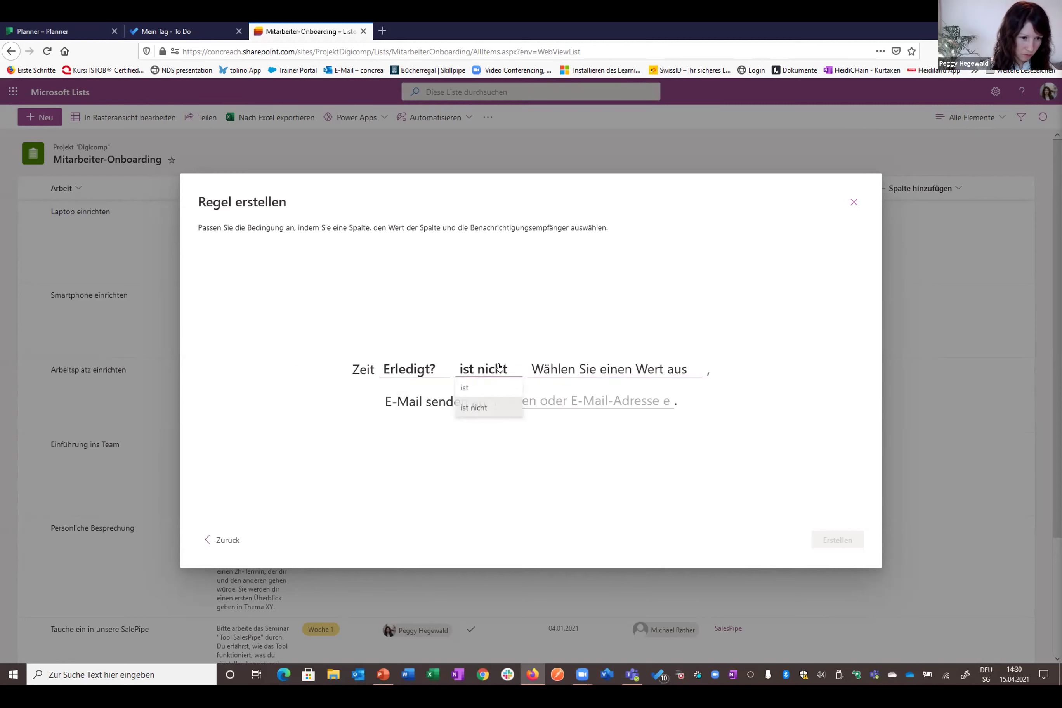
{"action": "left_click", "coordinate": [485, 391]}
{"action": "left_click", "coordinate": [554, 367]}
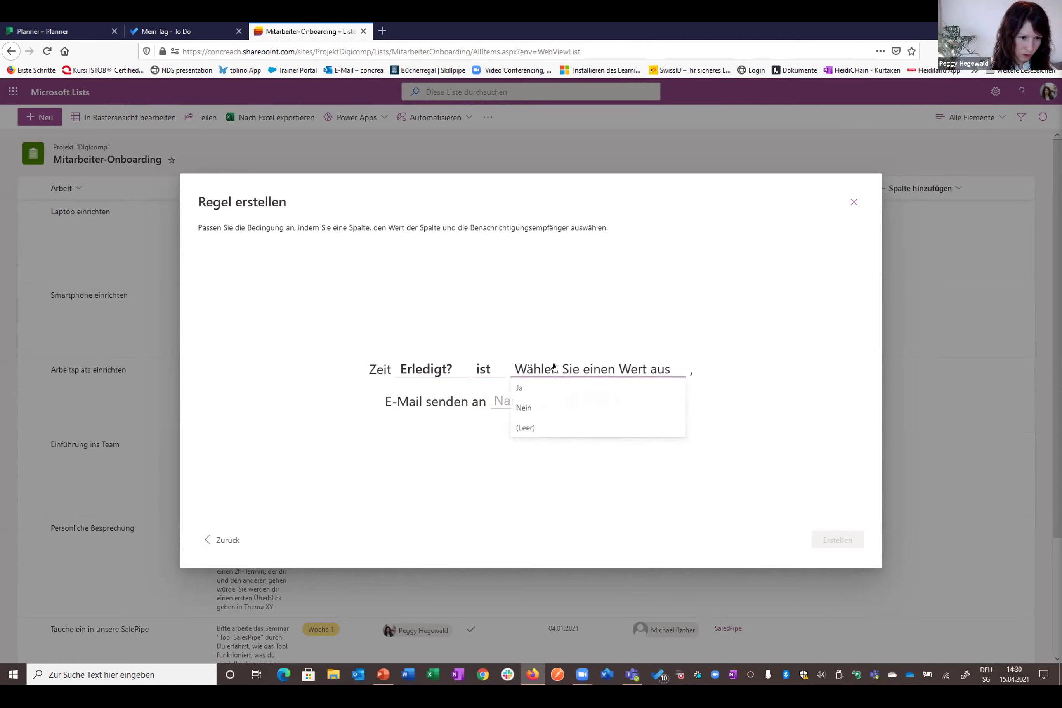
{"action": "left_click", "coordinate": [543, 388]}
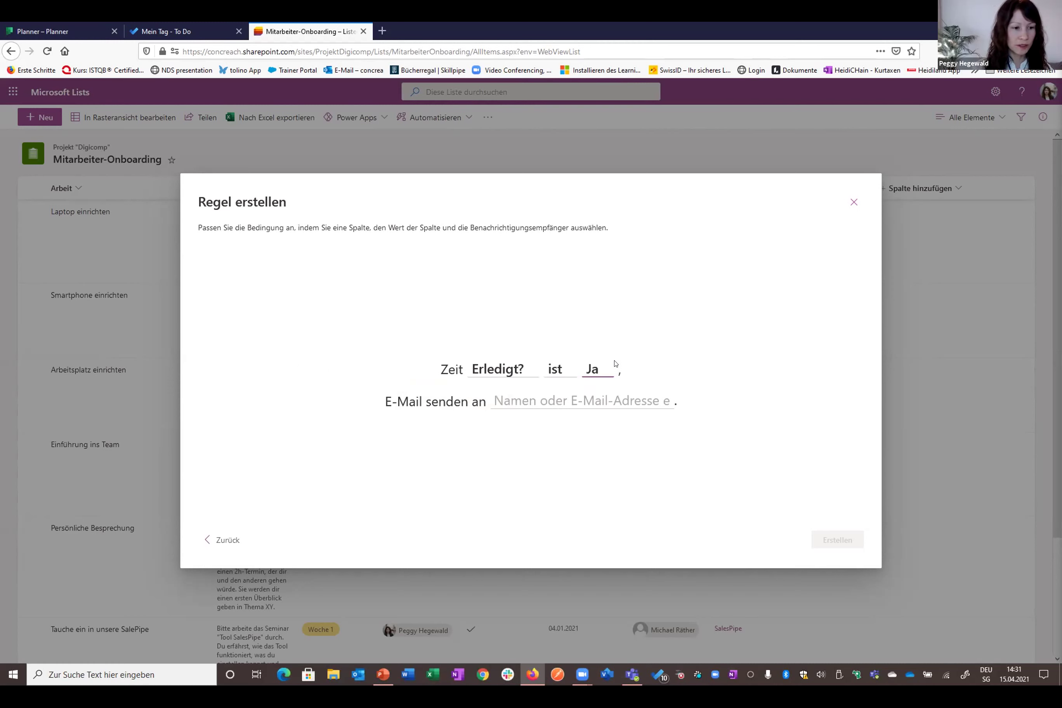
Step: Set Mentor as the rule's e-mail recipient, create the rule and close the rule overview
{"action": "left_click", "coordinate": [607, 399]}
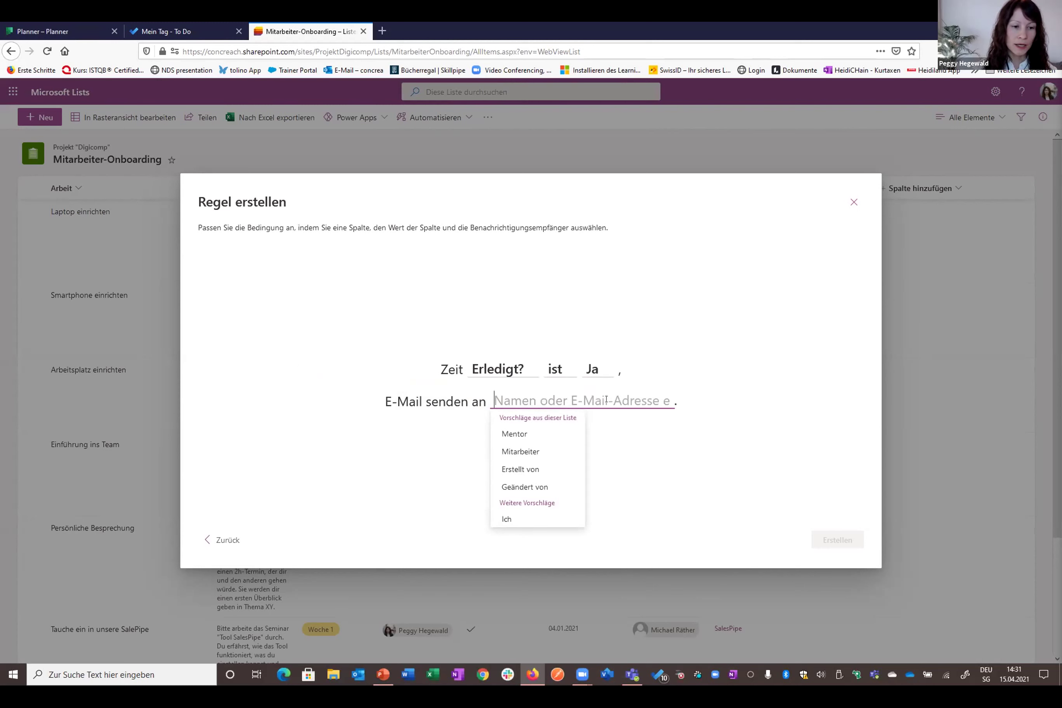
{"action": "left_click", "coordinate": [515, 435]}
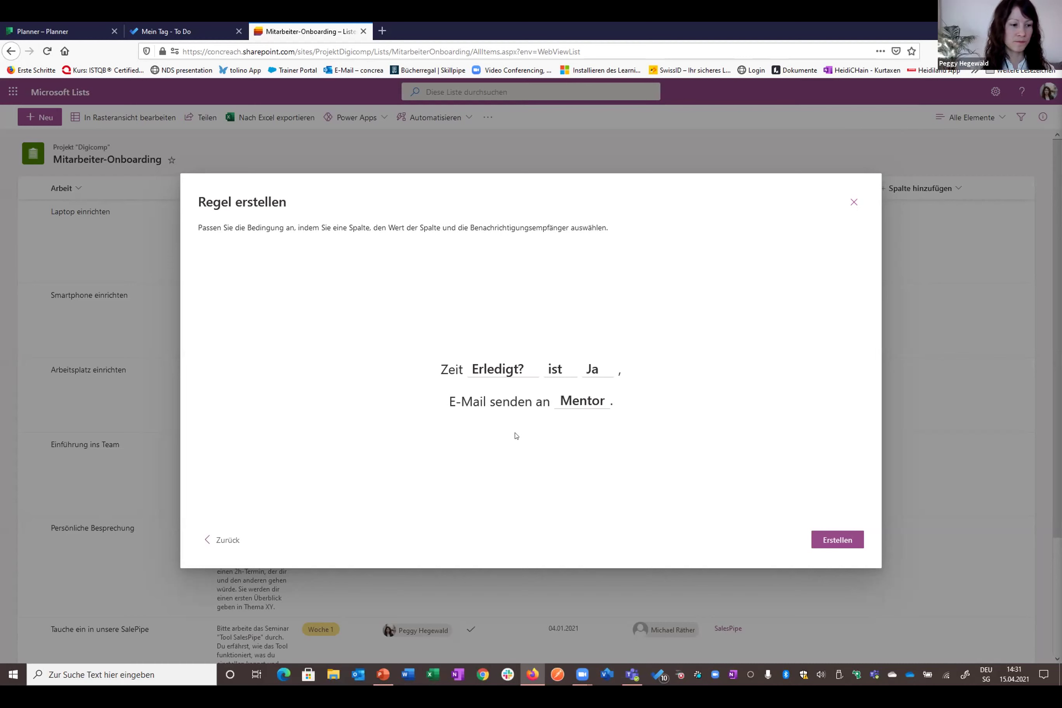
{"action": "left_click", "coordinate": [818, 538]}
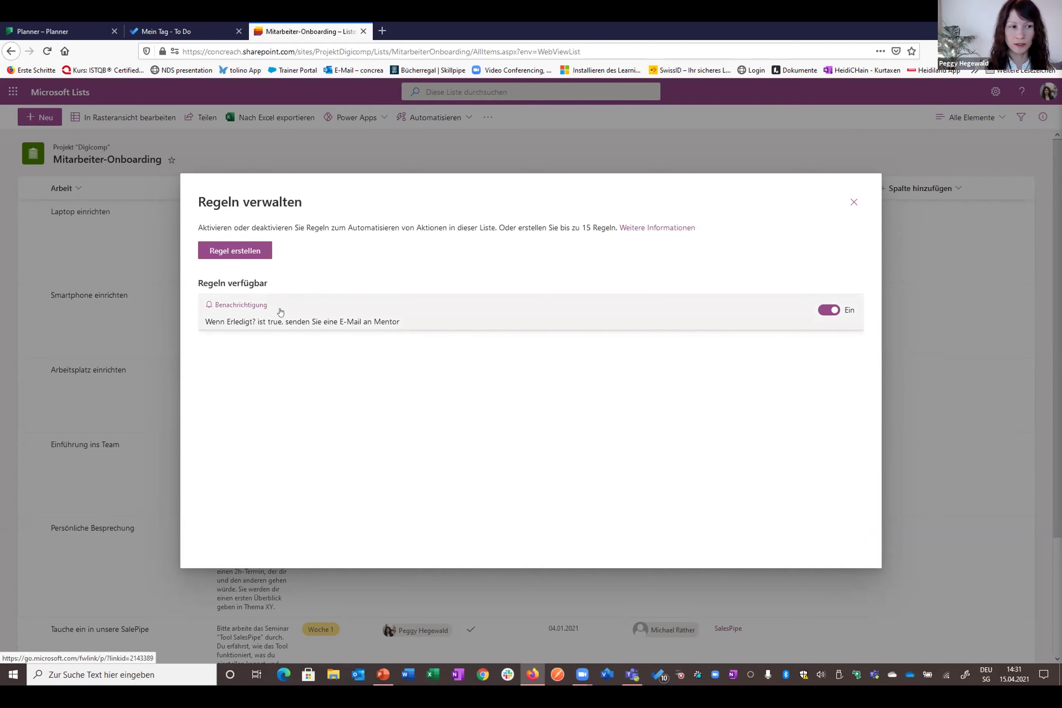
{"action": "left_click", "coordinate": [853, 202]}
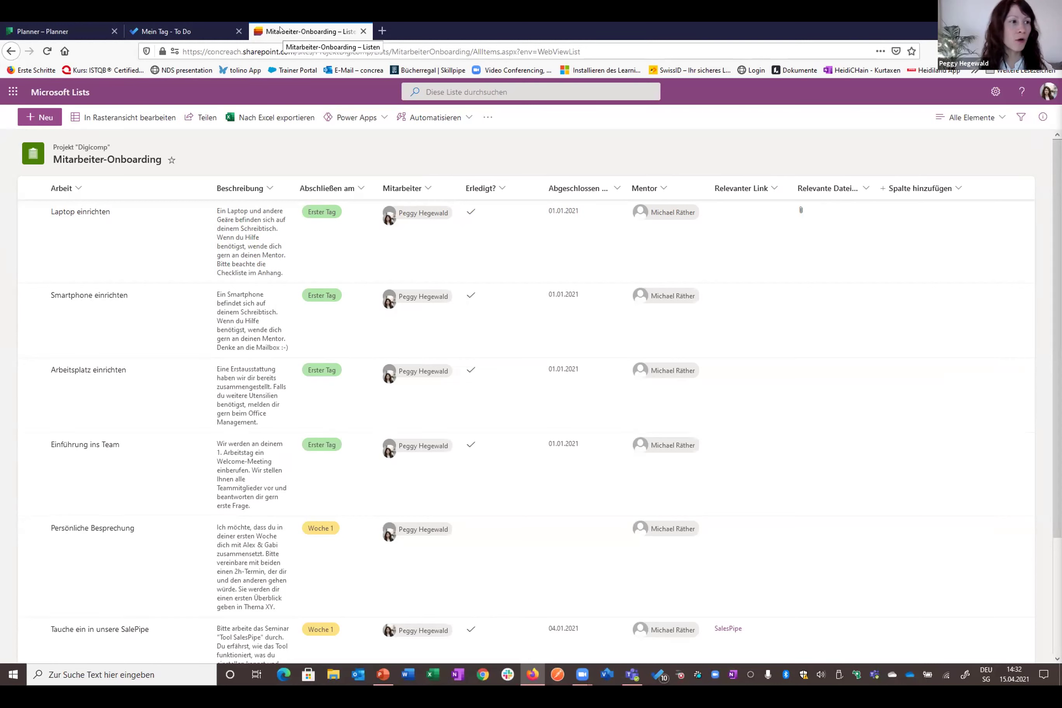
Step: Revisit the Planner charts and the Mein Tag page in To Do, and return to the Mitarbeiter-Onboarding list
{"action": "left_click", "coordinate": [82, 36]}
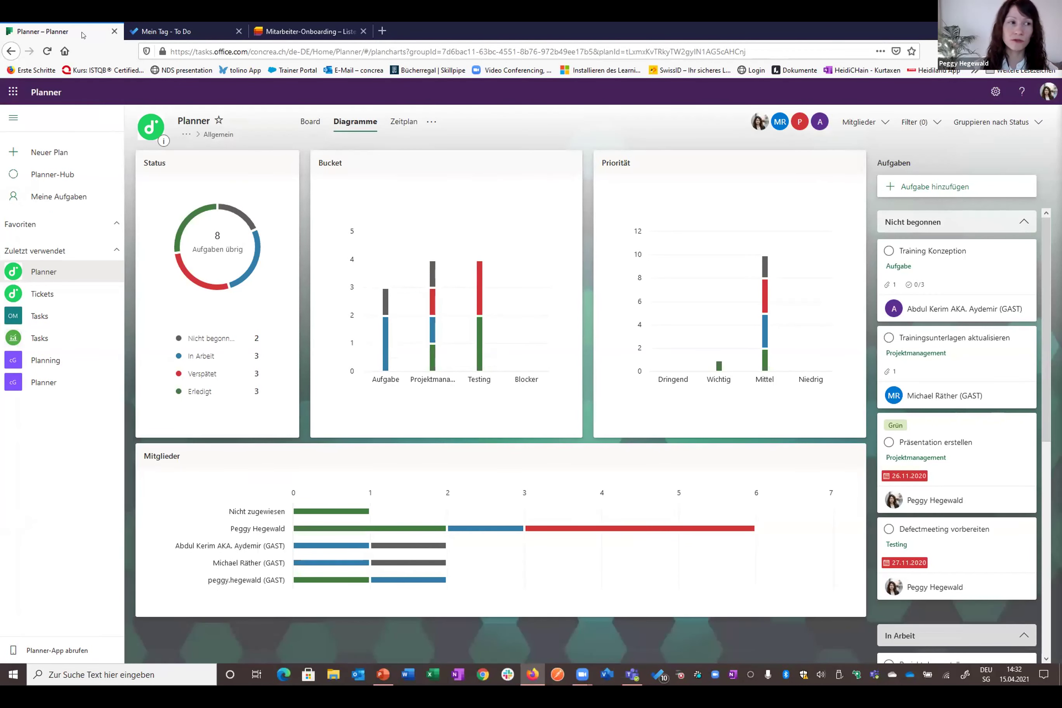
{"action": "left_click", "coordinate": [188, 32]}
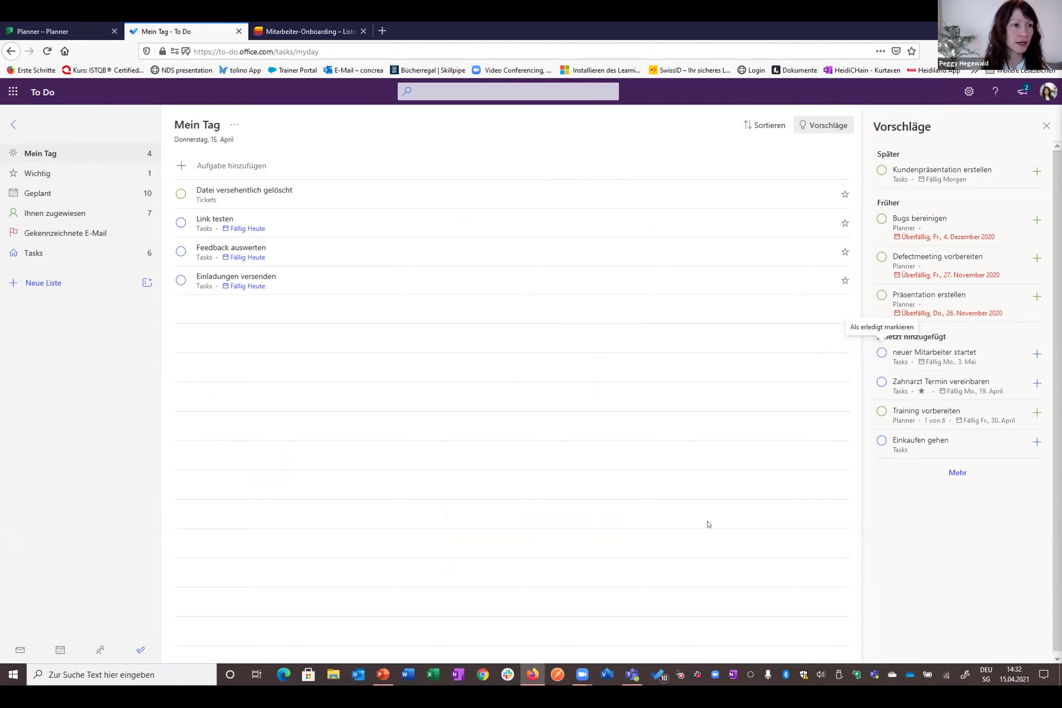
{"action": "left_click", "coordinate": [278, 32]}
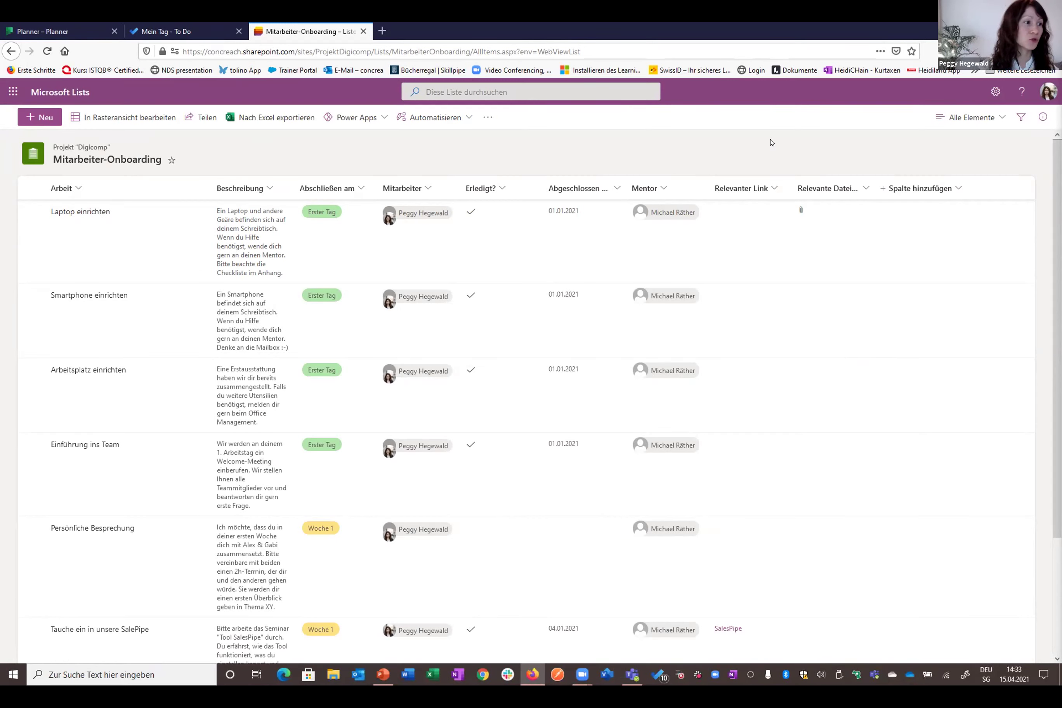
Step: Open the Event list from the Microsoft Lists home page and view the contact card for KeyNote "SmartWorking"
{"action": "left_click", "coordinate": [57, 92]}
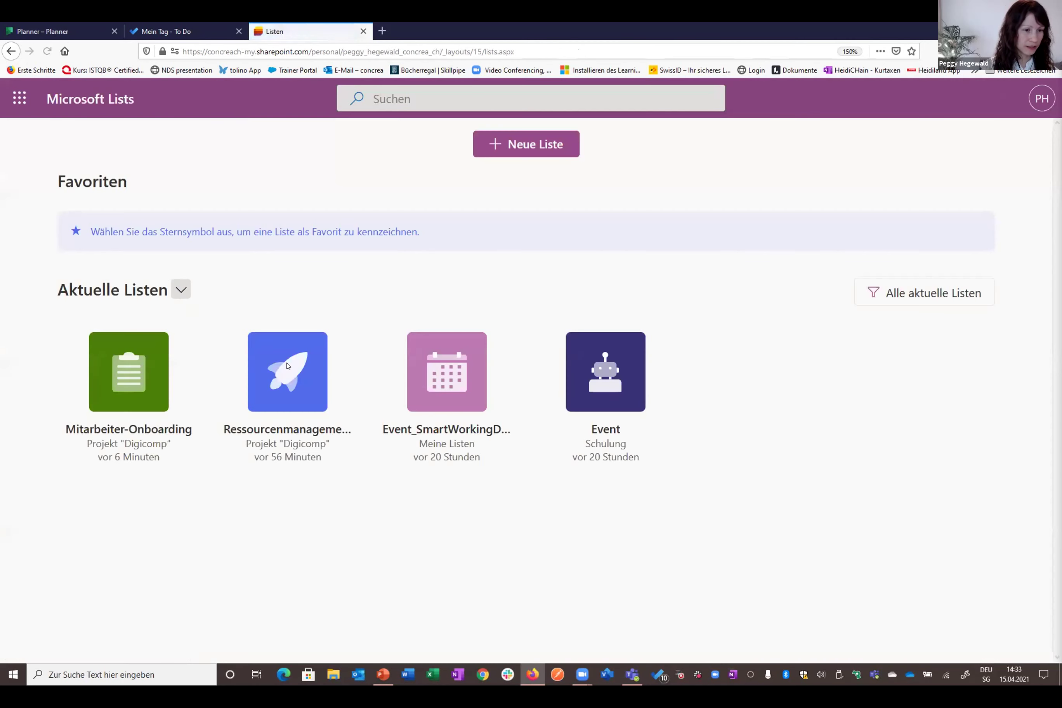
{"action": "left_click", "coordinate": [619, 384]}
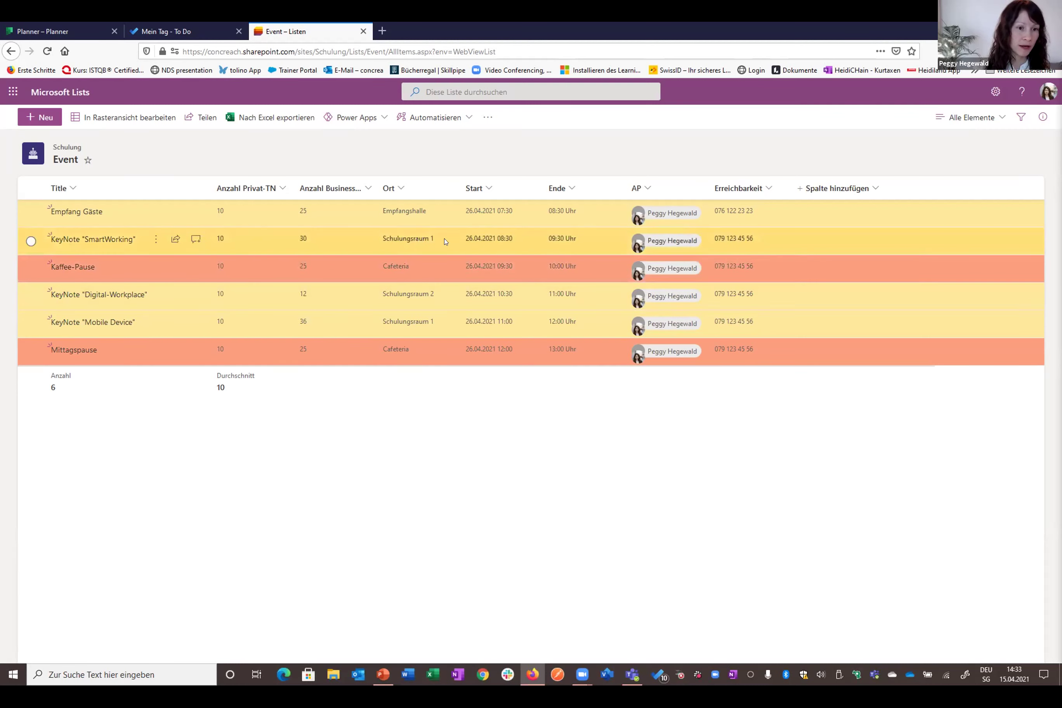
{"action": "mouse_move", "coordinate": [678, 247]}
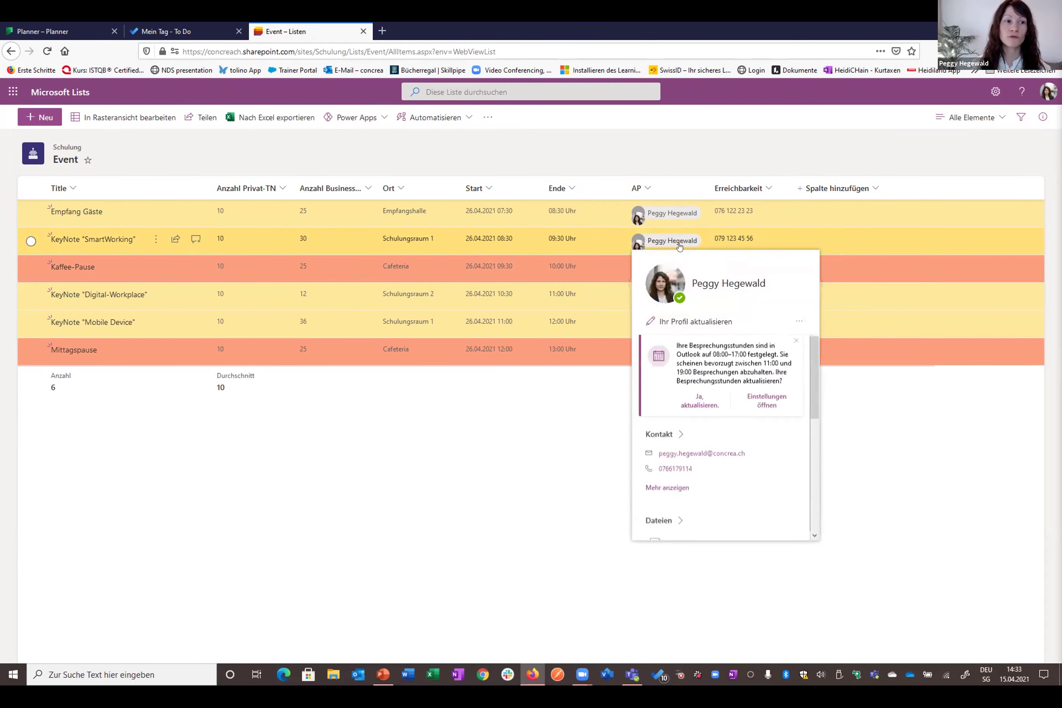
Step: Show the automation options available for the Event list, including those for Power Automate flows
{"action": "left_click", "coordinate": [425, 116]}
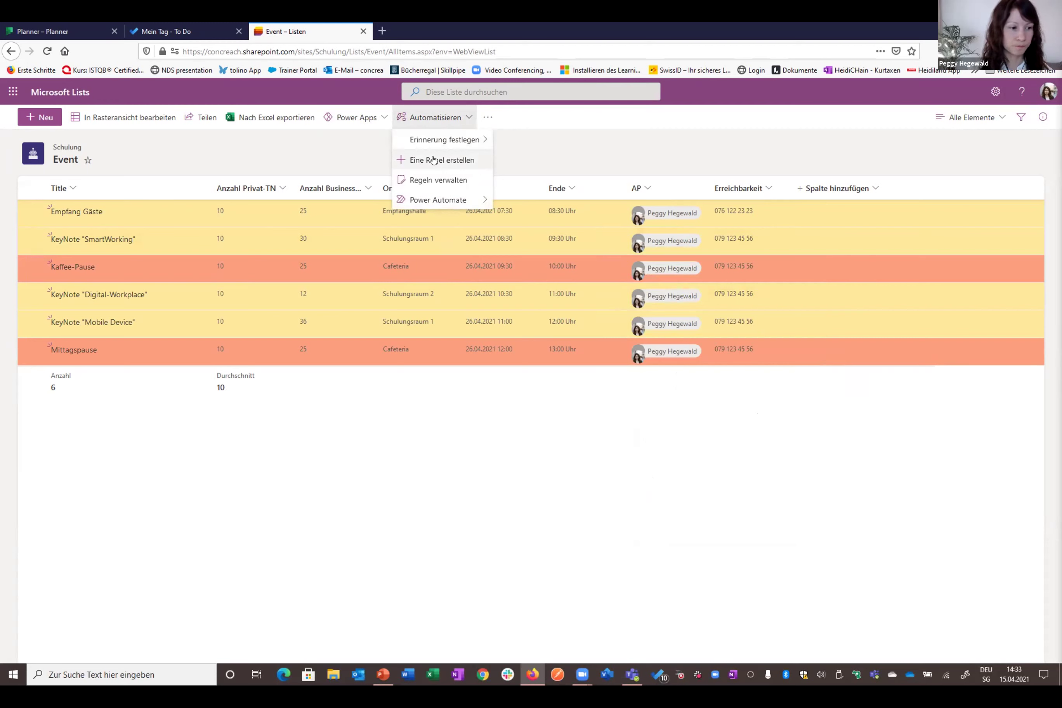
{"action": "left_click", "coordinate": [423, 493]}
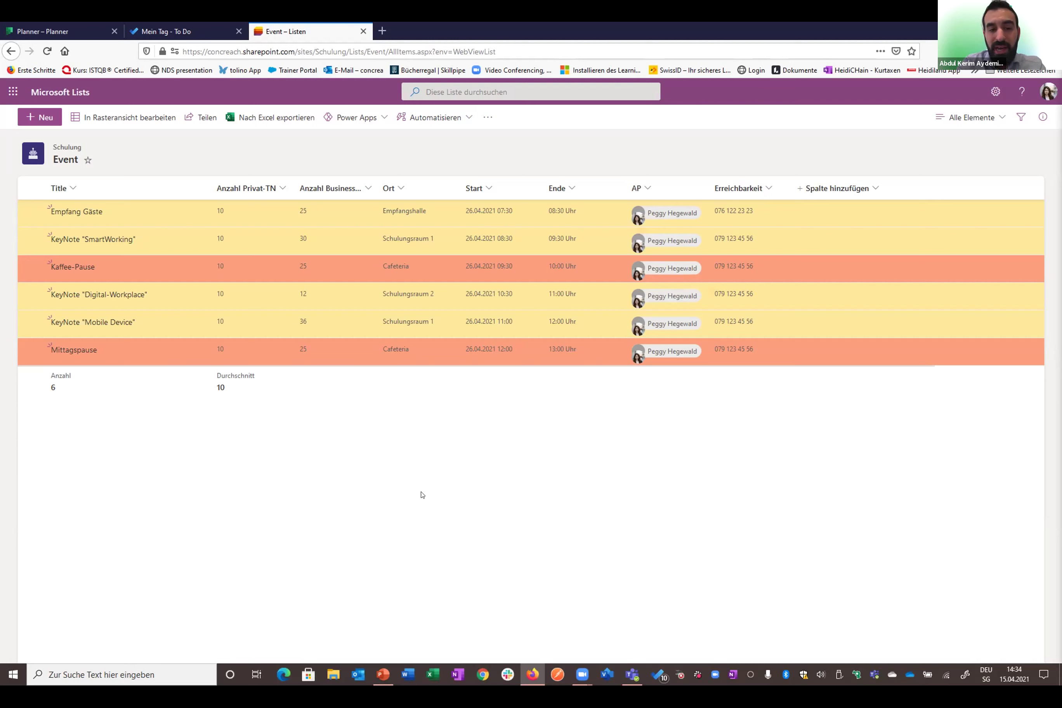
{"action": "left_click", "coordinate": [468, 122]}
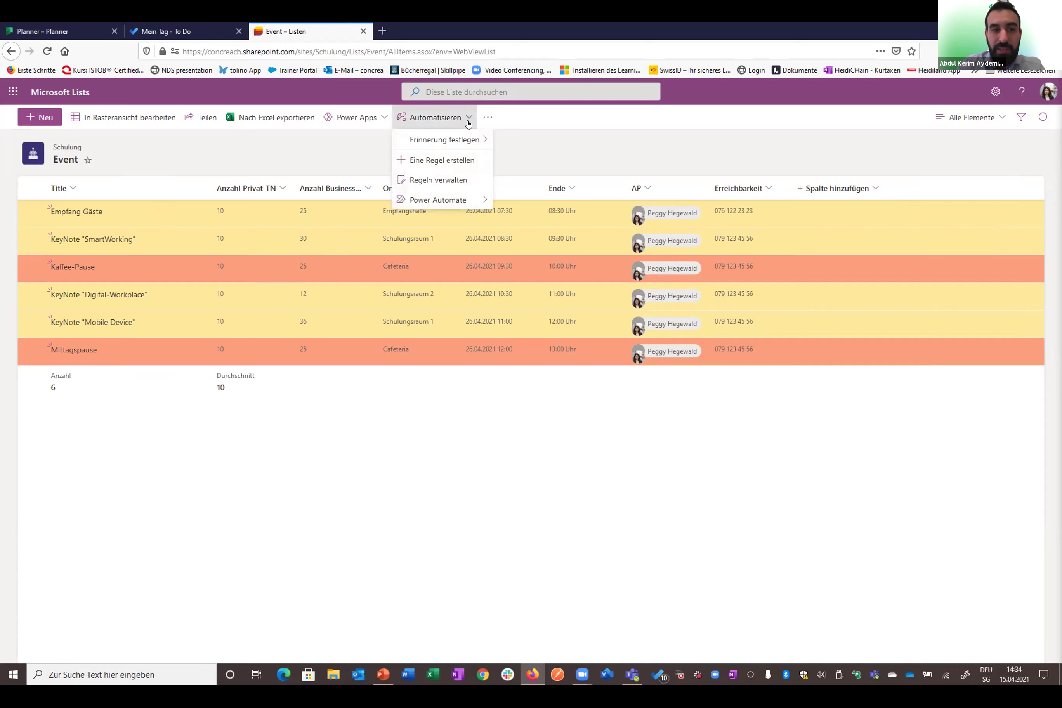
{"action": "mouse_move", "coordinate": [455, 198]}
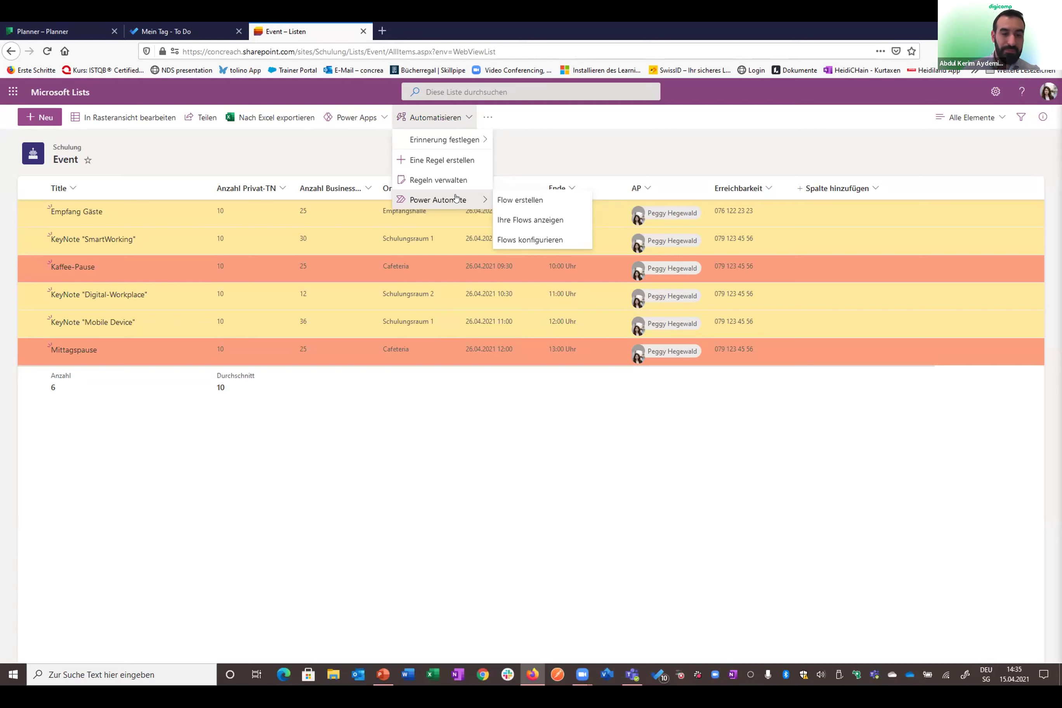
{"action": "left_click", "coordinate": [425, 498]}
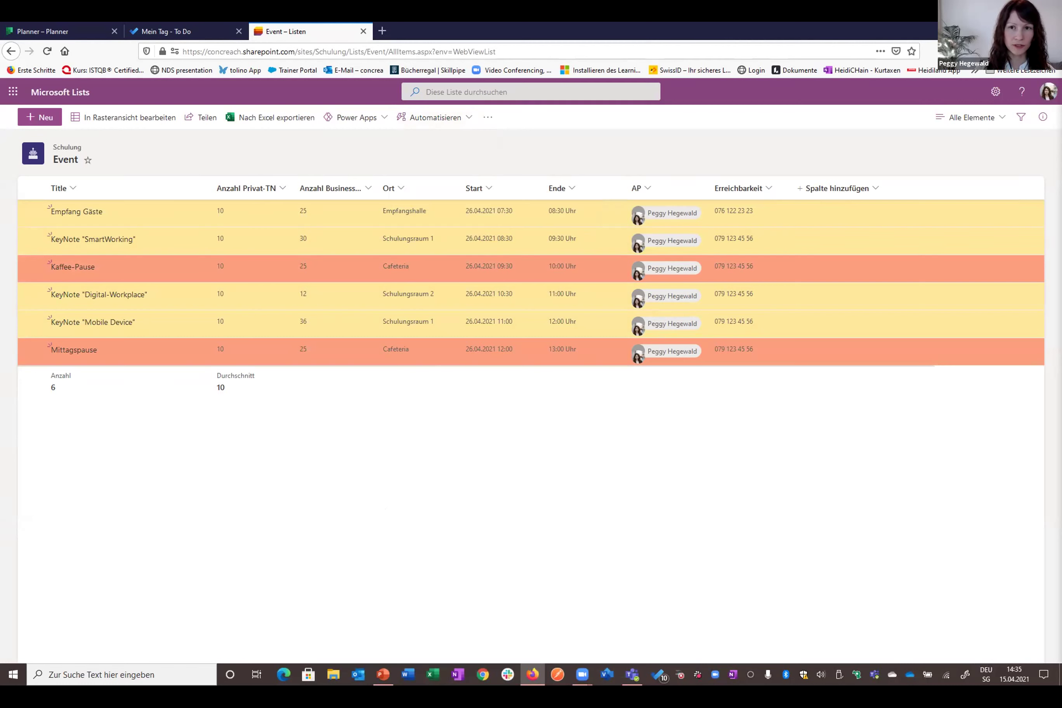
Step: Switch to Teams, open the Planner plan in the Allgemein channel, and view its charts and board
{"action": "left_click", "coordinate": [631, 675]}
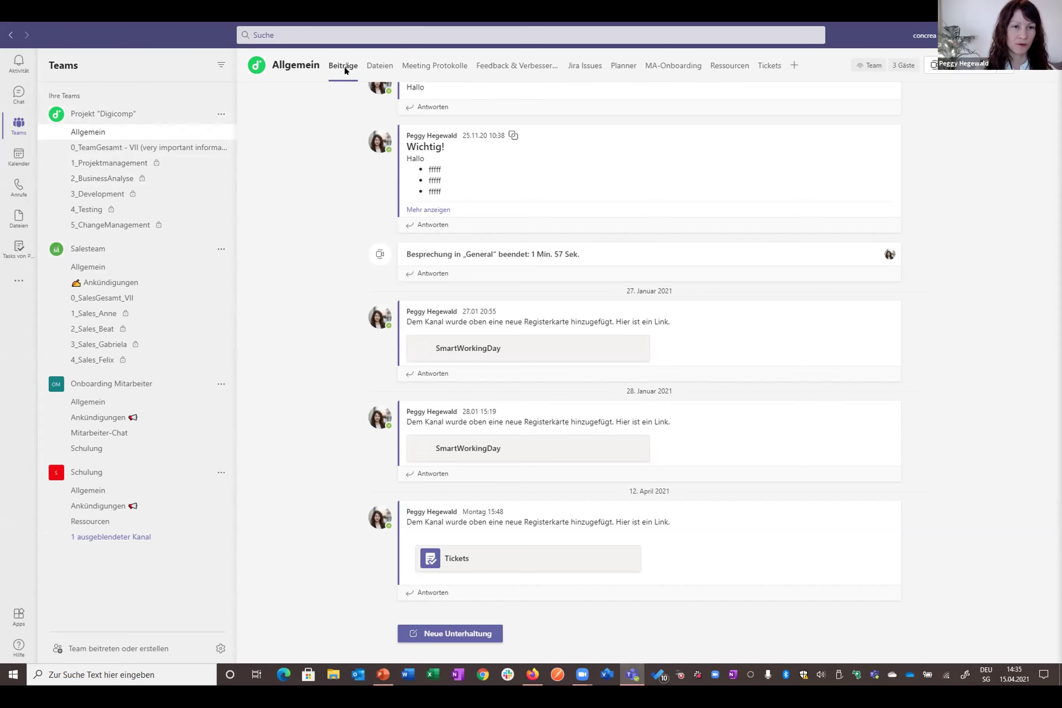
{"action": "left_click", "coordinate": [618, 69]}
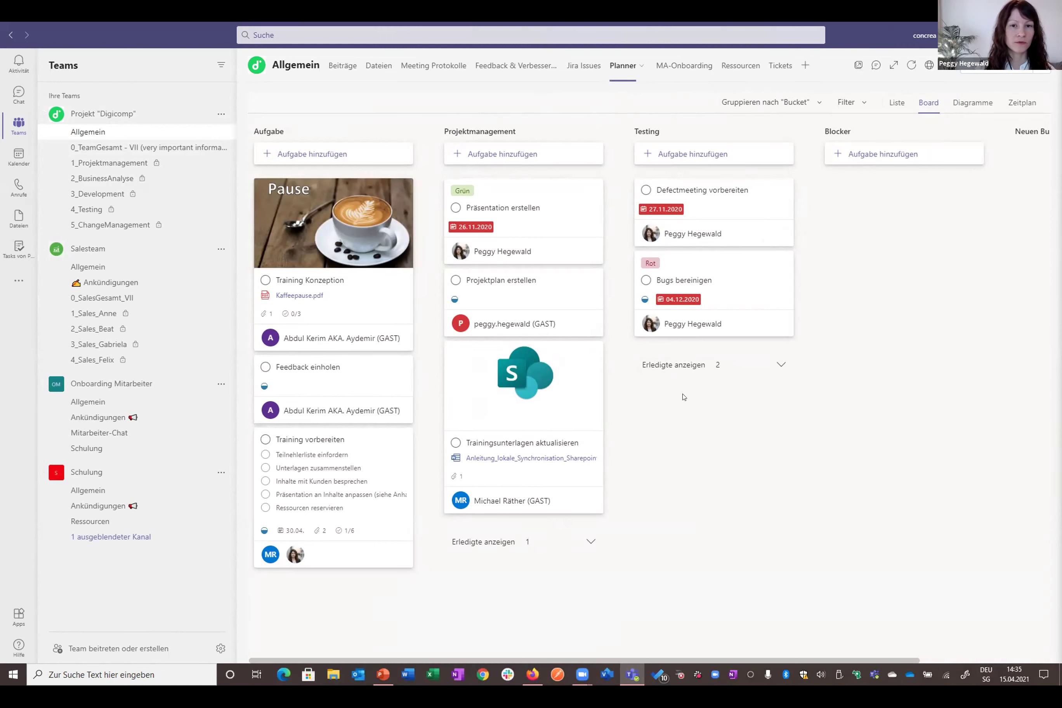
{"action": "left_click", "coordinate": [969, 101]}
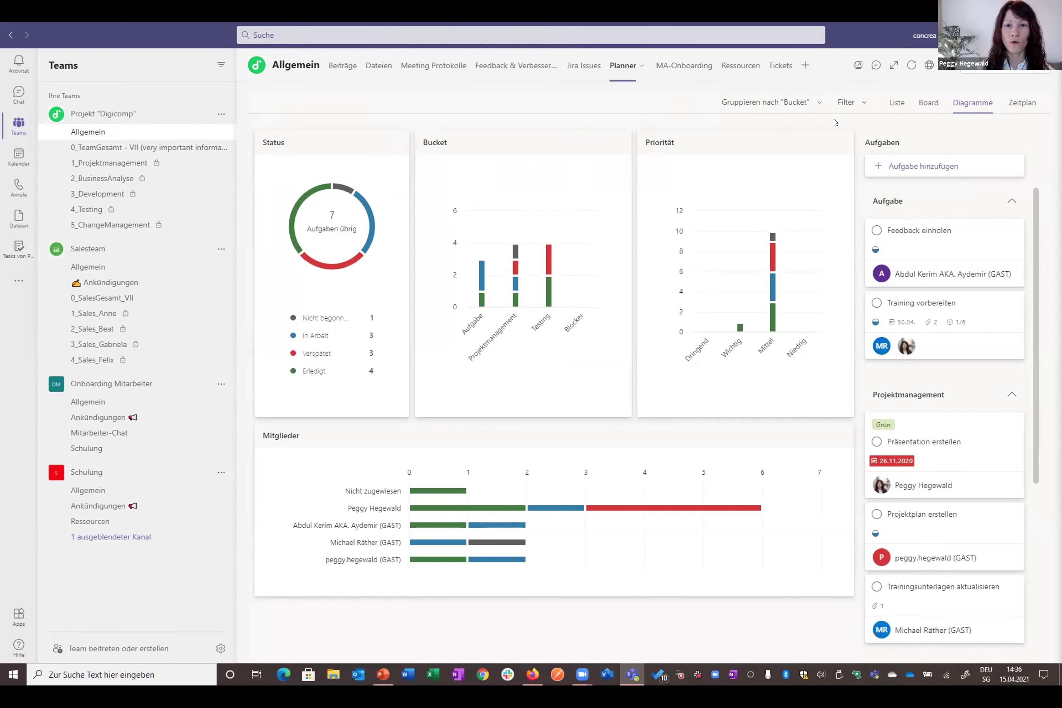
{"action": "left_click", "coordinate": [919, 105]}
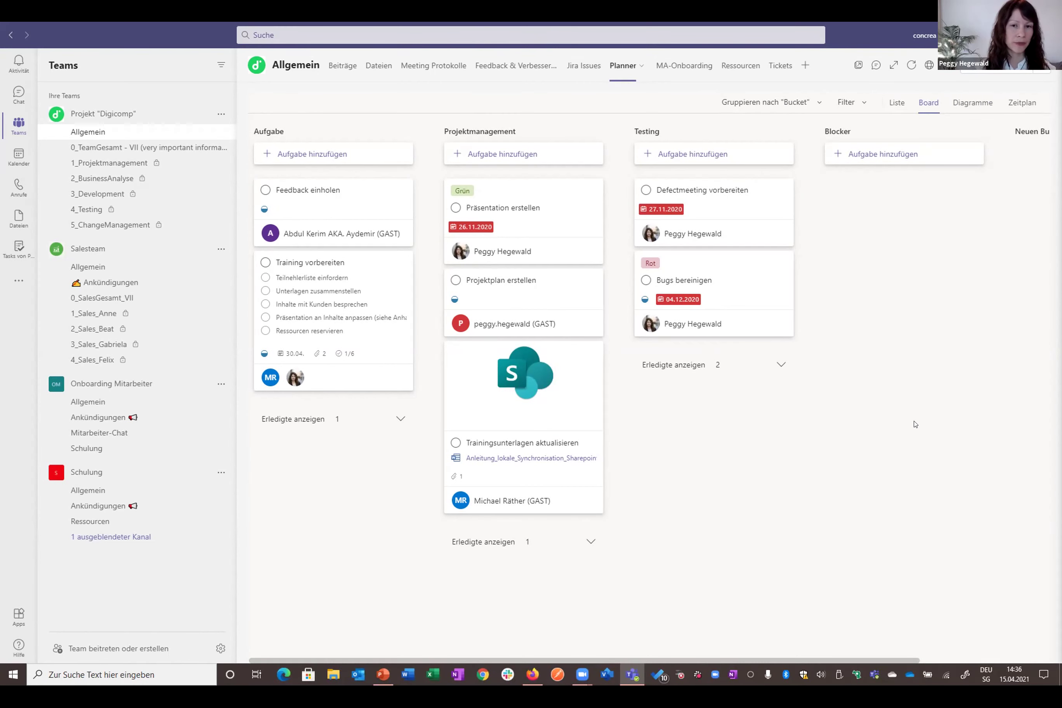
Step: Show the channel's plan as a list and highlight individual tasks such as Training vorbereiten
{"action": "left_click", "coordinate": [892, 103]}
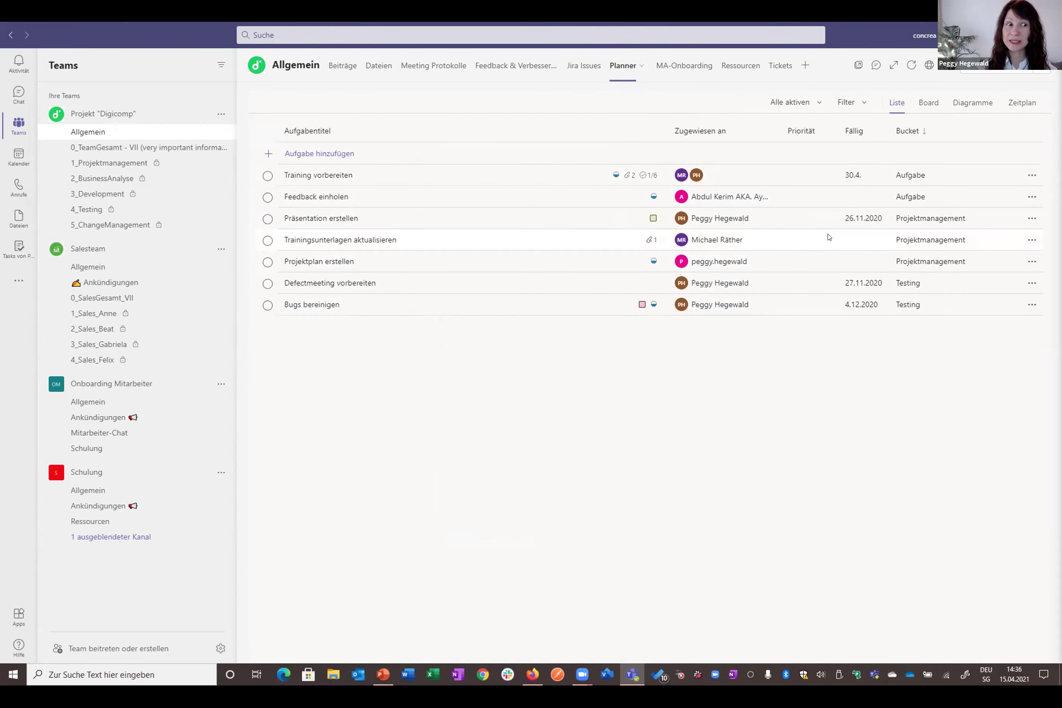
{"action": "left_click", "coordinate": [419, 172]}
{"action": "left_click", "coordinate": [419, 198]}
{"action": "left_click", "coordinate": [425, 177]}
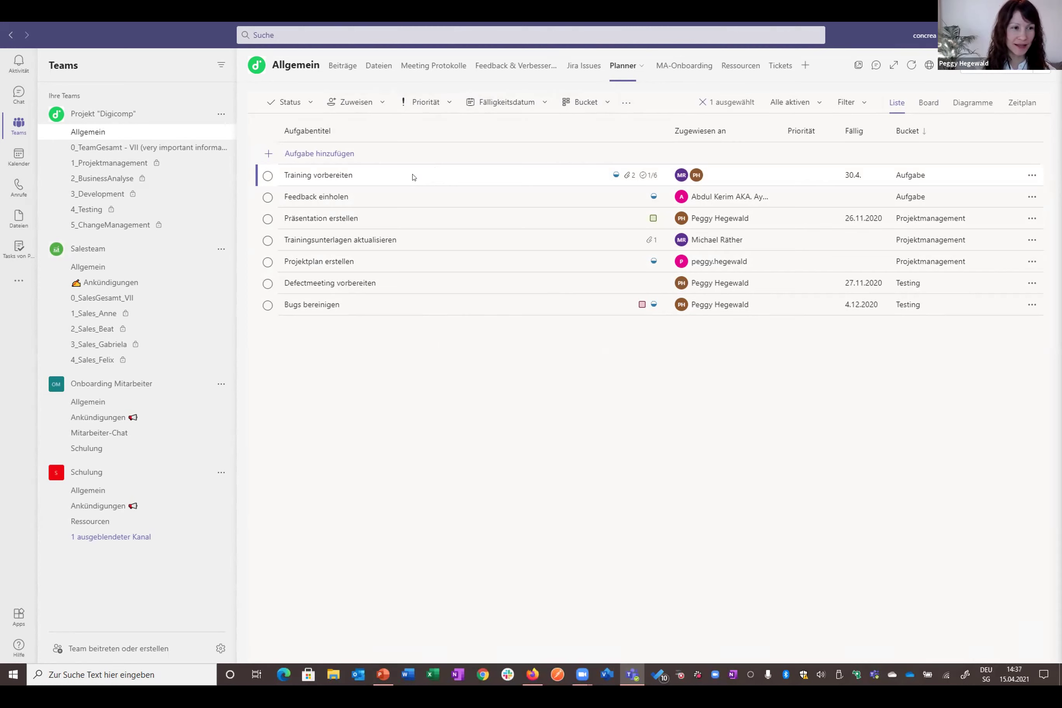
{"action": "left_click", "coordinate": [420, 197]}
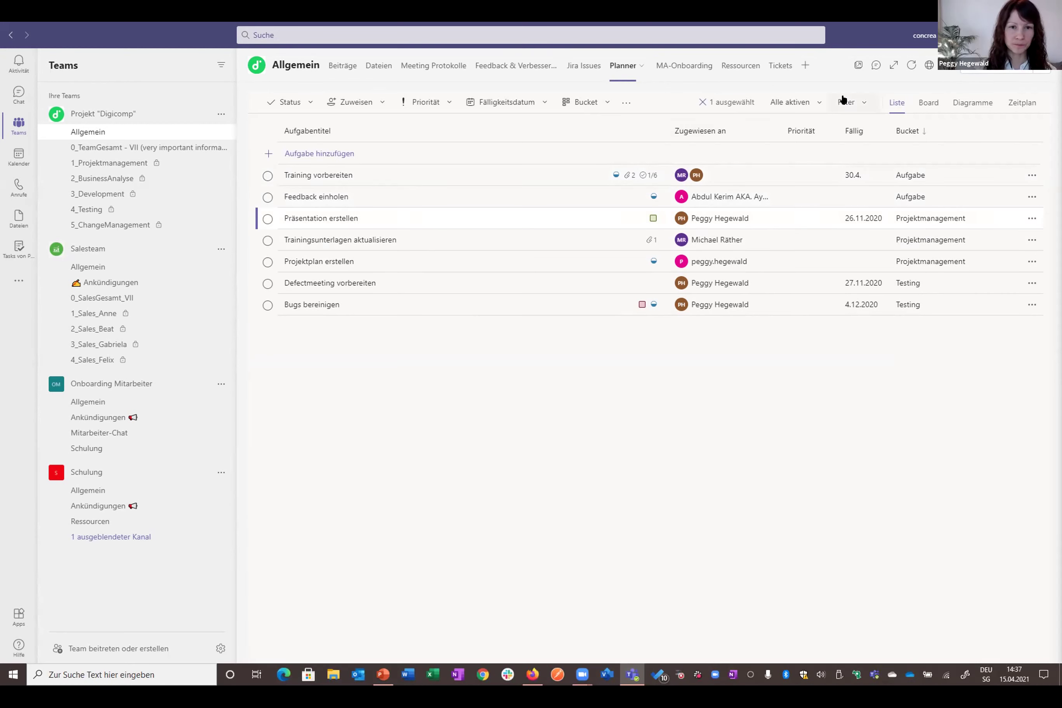
Step: Open the MA-Onboarding list in the Allgemein channel and look through its onboarding entries
{"action": "left_click", "coordinate": [737, 69]}
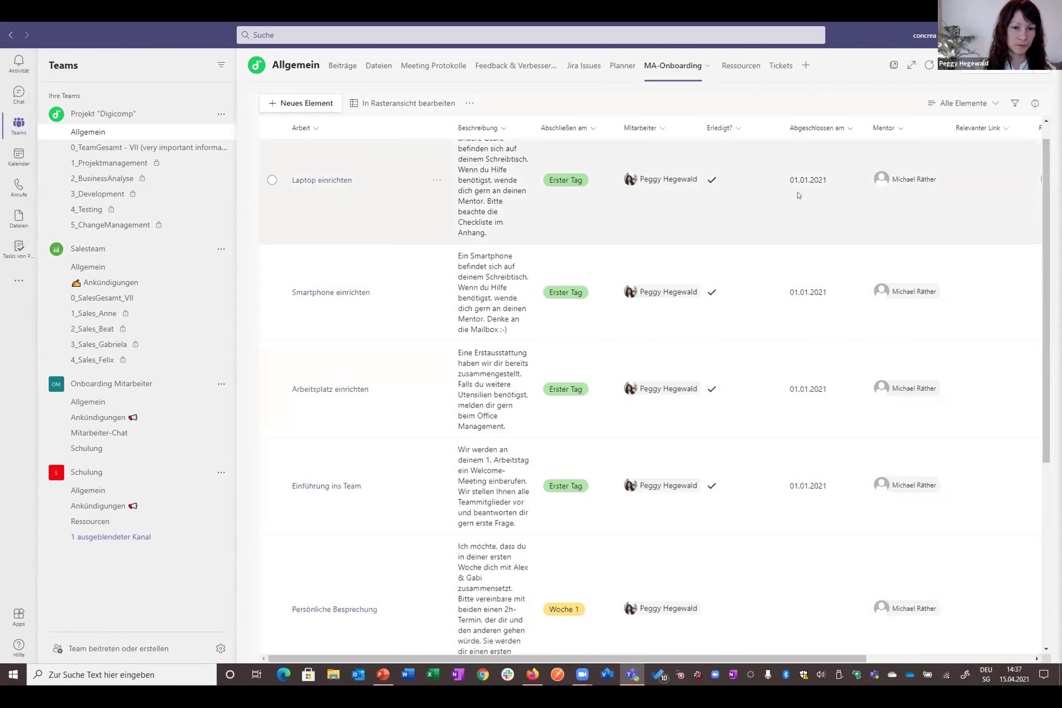
{"action": "scroll", "coordinate": [772, 497], "scroll_direction": "up", "scroll_amount": 1}
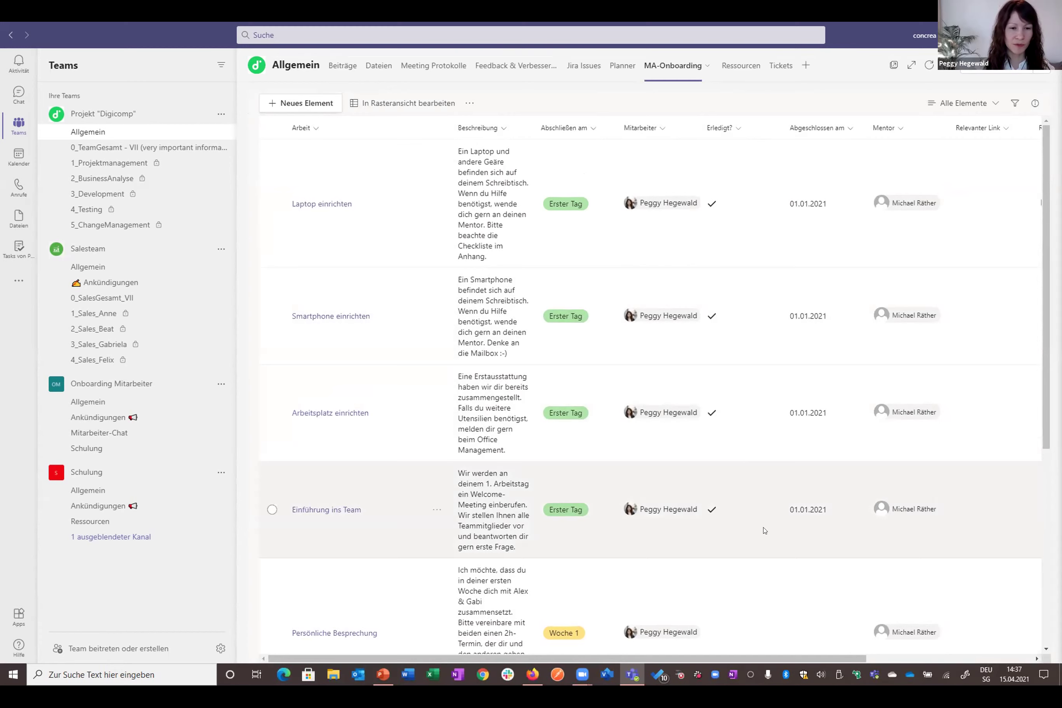
{"action": "scroll", "coordinate": [764, 529], "scroll_direction": "down", "scroll_amount": 5}
{"action": "scroll", "coordinate": [764, 530], "scroll_direction": "up", "scroll_amount": 2}
{"action": "scroll", "coordinate": [764, 530], "scroll_direction": "up", "scroll_amount": 3}
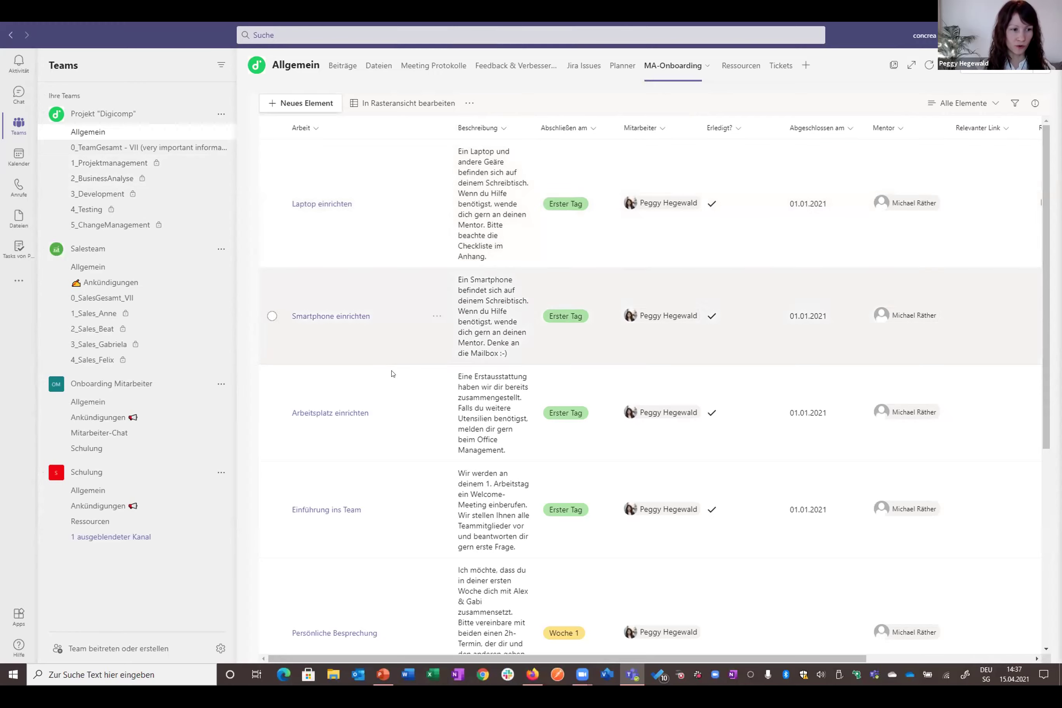
Step: Finish viewing the MA-Onboarding list, and open the Ressourcen list to review its equipment entries, statuses and loan details
{"action": "scroll", "coordinate": [453, 515], "scroll_direction": "down", "scroll_amount": 3}
{"action": "scroll", "coordinate": [452, 515], "scroll_direction": "up", "scroll_amount": 3}
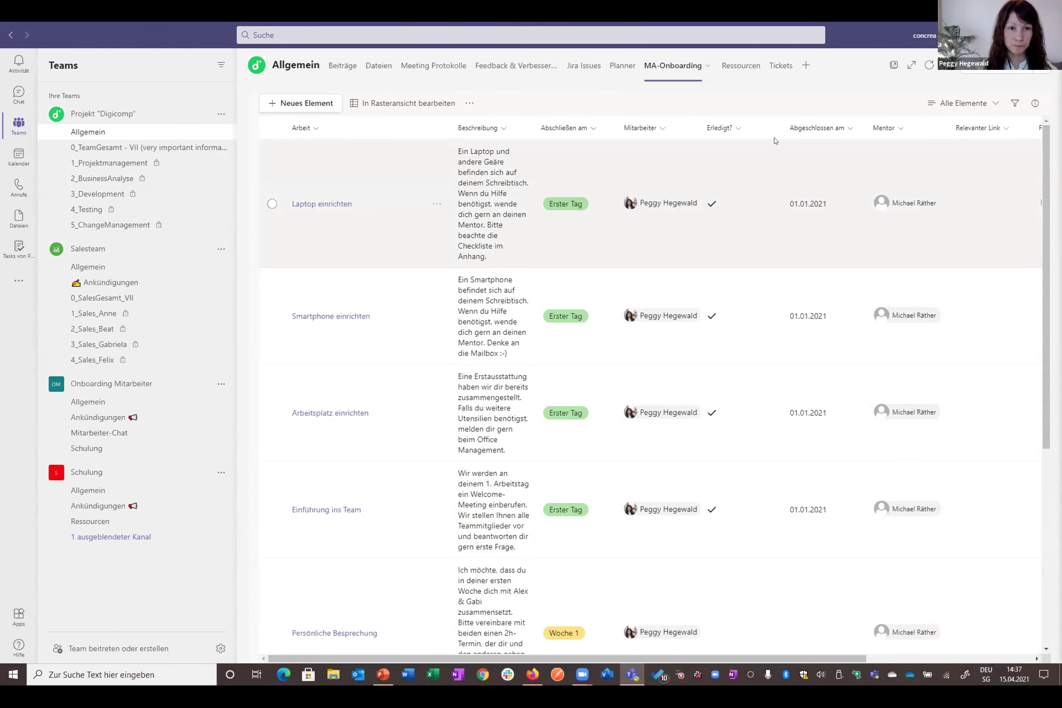
{"action": "left_click", "coordinate": [742, 68]}
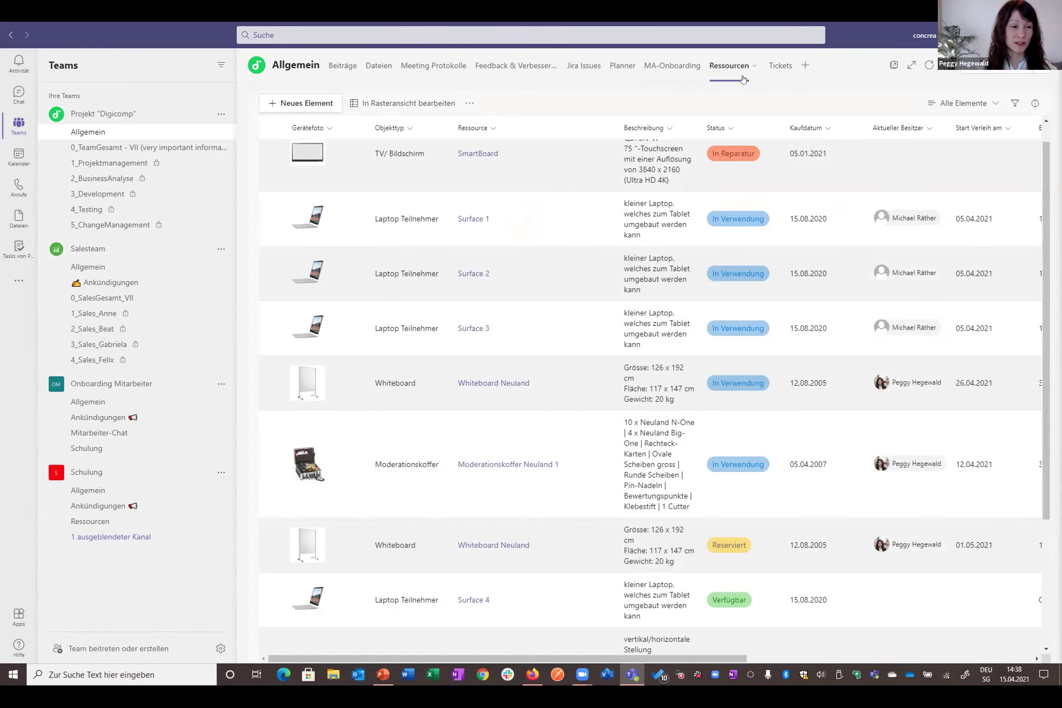
{"action": "scroll", "coordinate": [529, 367], "scroll_direction": "up", "scroll_amount": 1}
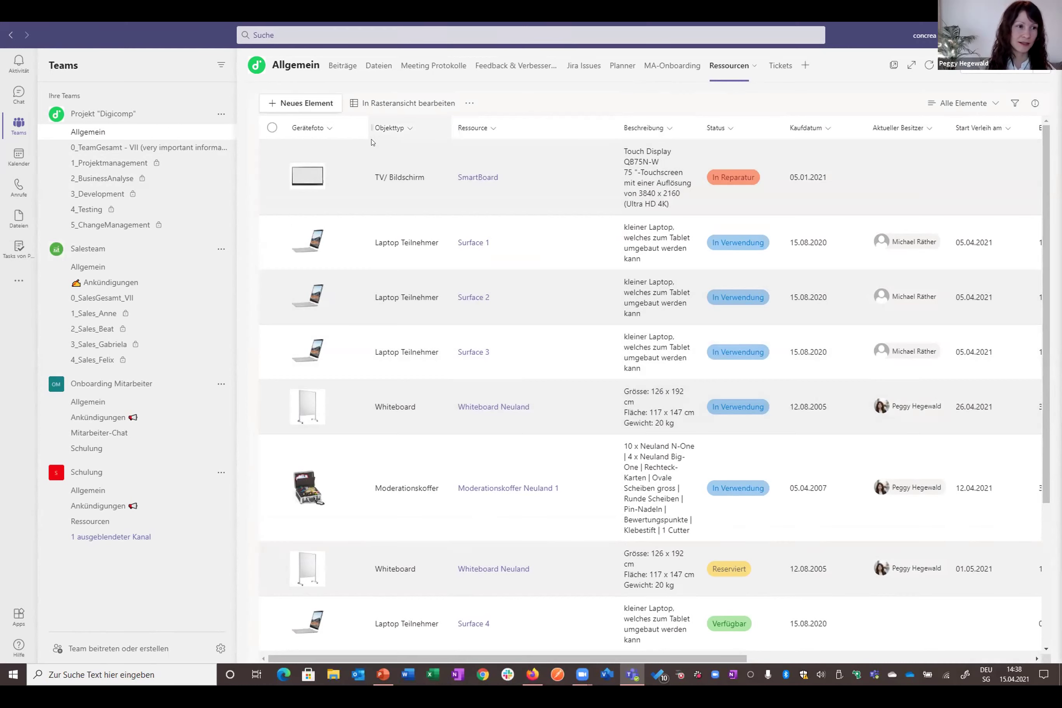
{"action": "scroll", "coordinate": [329, 380], "scroll_direction": "down", "scroll_amount": 3}
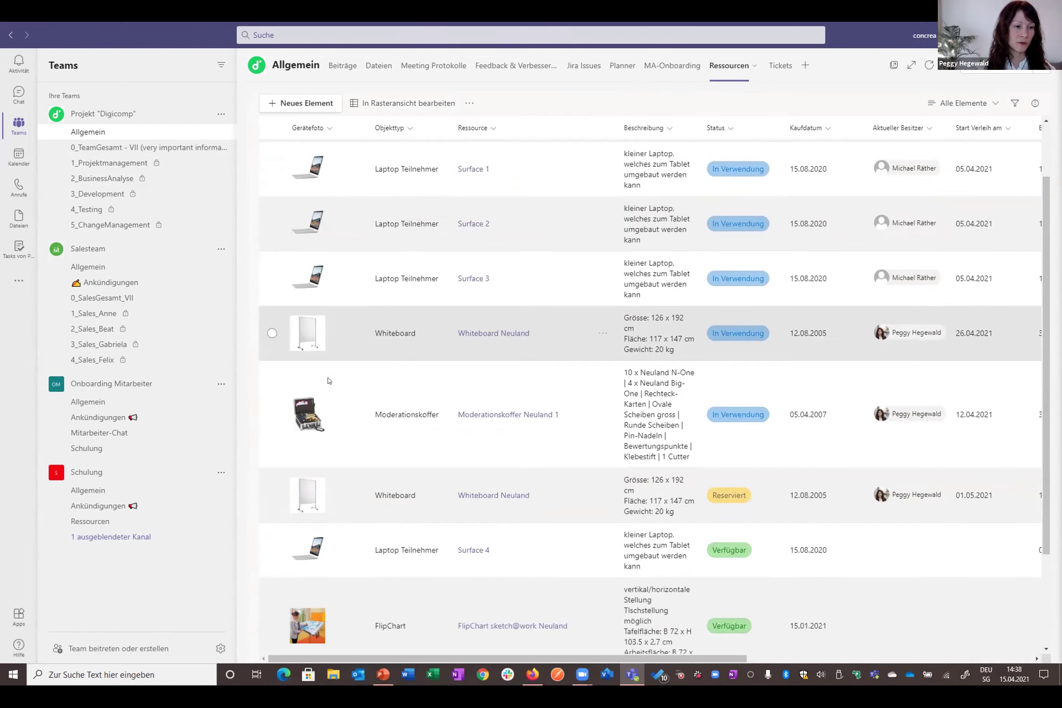
{"action": "scroll", "coordinate": [419, 405], "scroll_direction": "up", "scroll_amount": 3}
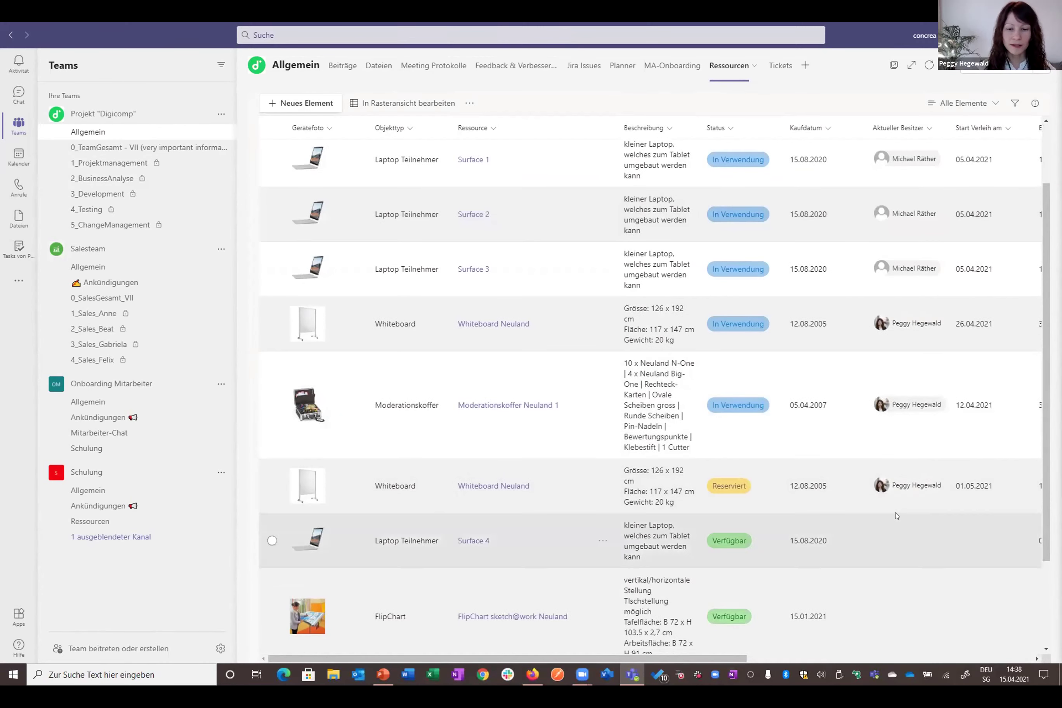
{"action": "scroll", "coordinate": [907, 461], "scroll_direction": "up", "scroll_amount": 1}
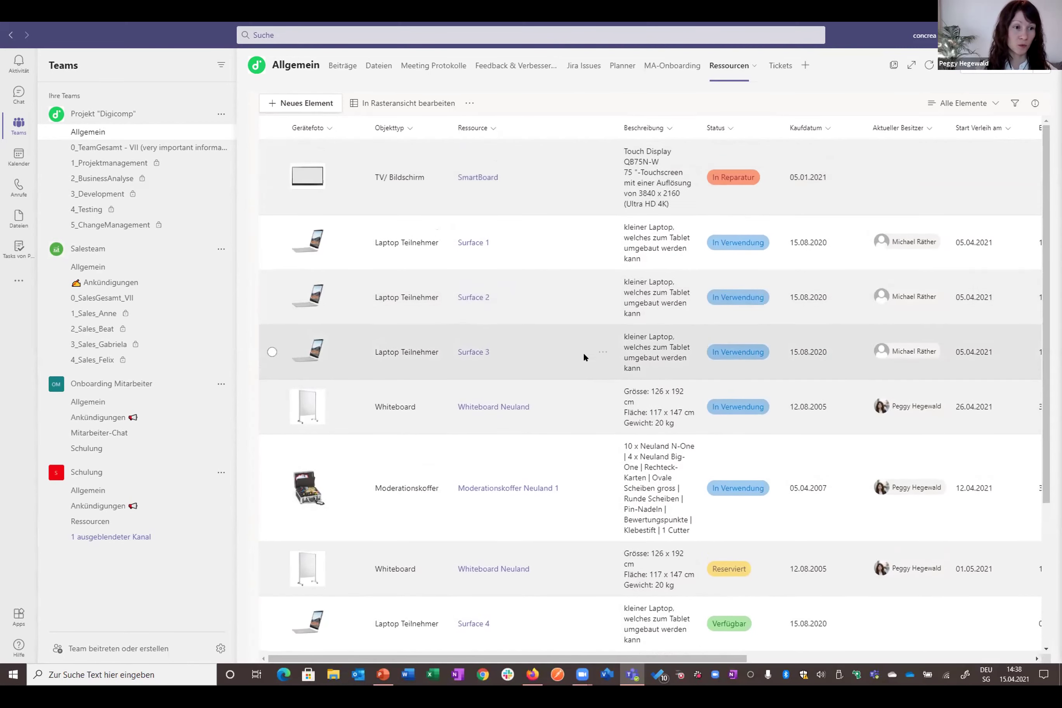
{"action": "scroll", "coordinate": [583, 351], "scroll_direction": "up", "scroll_amount": 1}
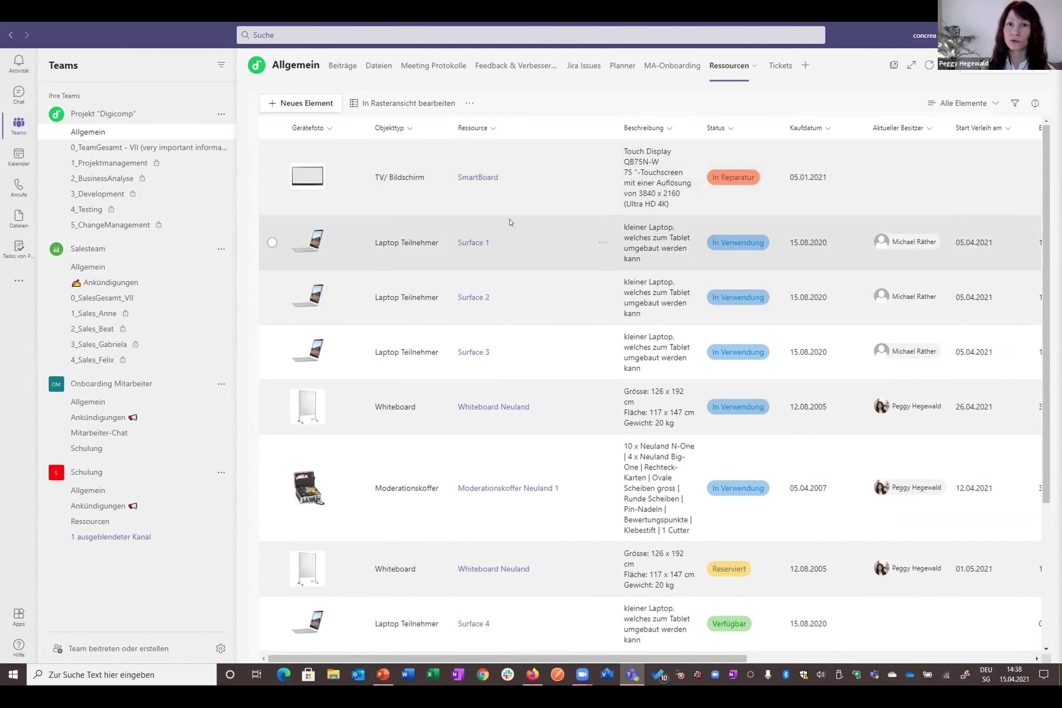
Step: Show the form for a new item in the Ressourcen list and close it without saving
{"action": "left_click", "coordinate": [306, 104]}
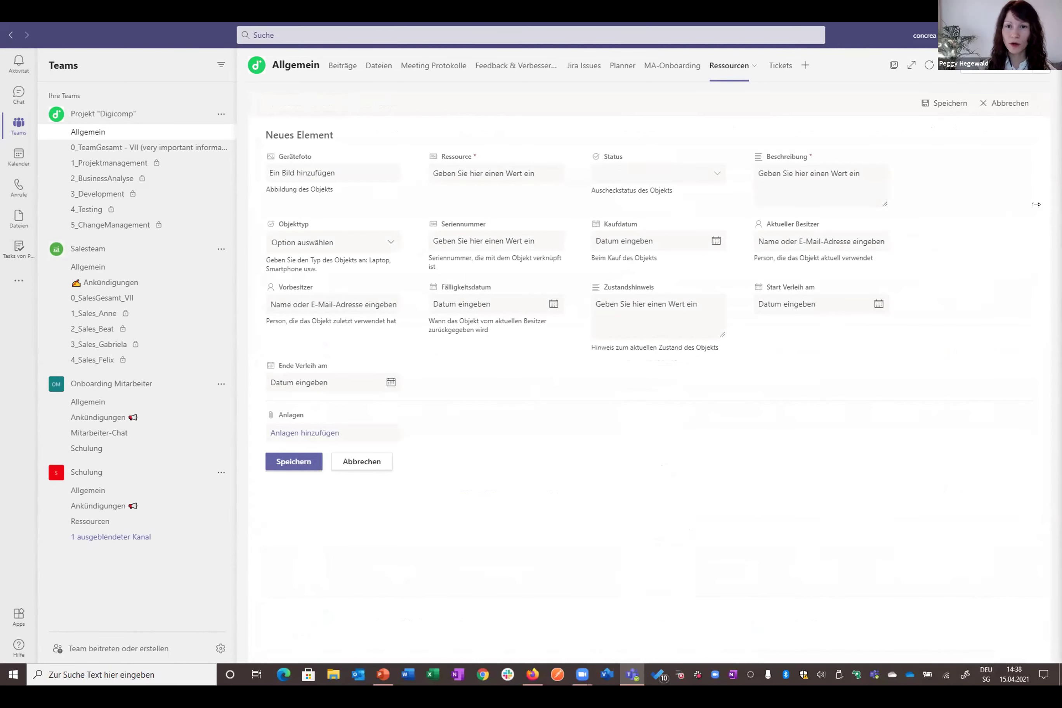
{"action": "left_click", "coordinate": [1005, 104]}
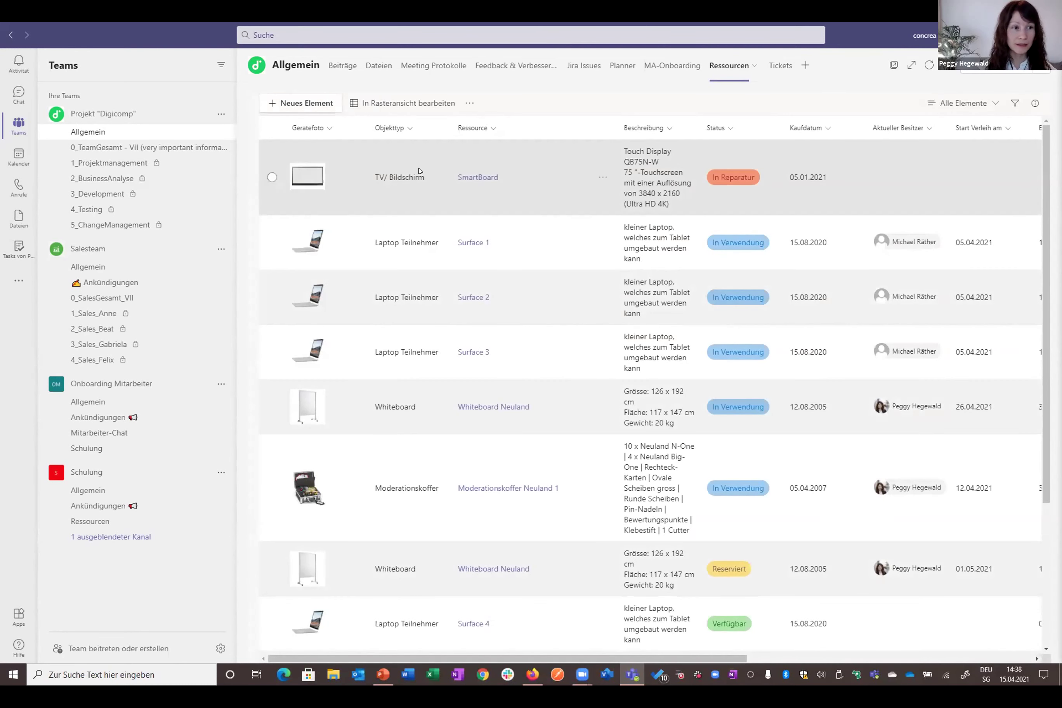
Step: Switch the Ressourcen list to grid view and add a new row with the Objekttyp FlipChart
{"action": "left_click", "coordinate": [420, 104]}
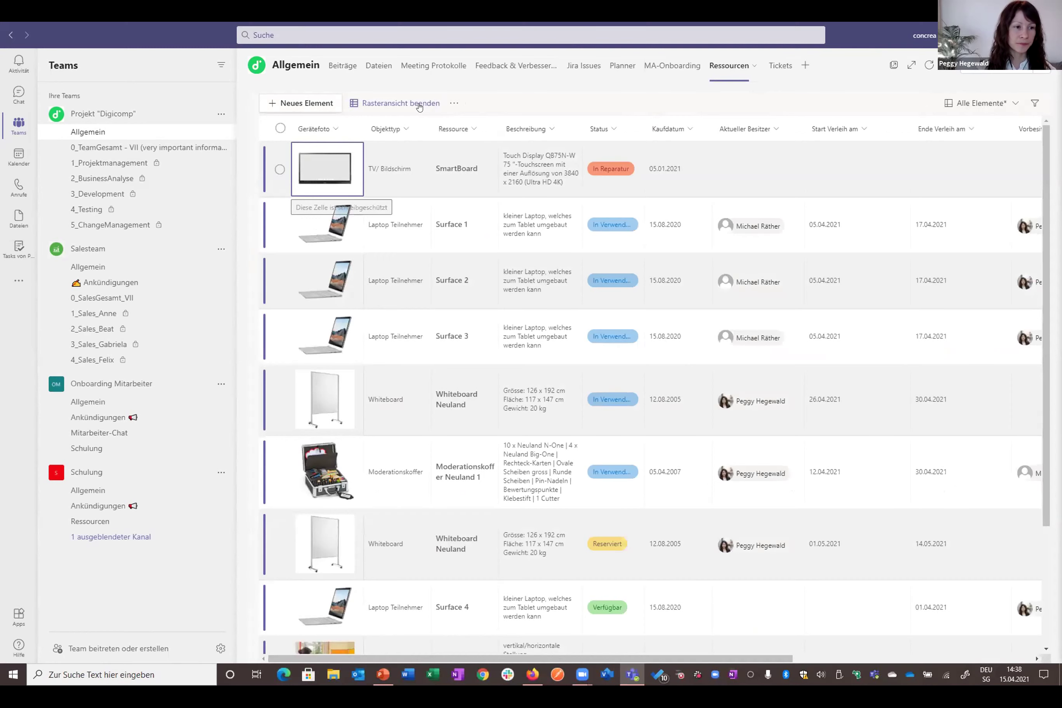
{"action": "scroll", "coordinate": [476, 639], "scroll_direction": "down", "scroll_amount": 4}
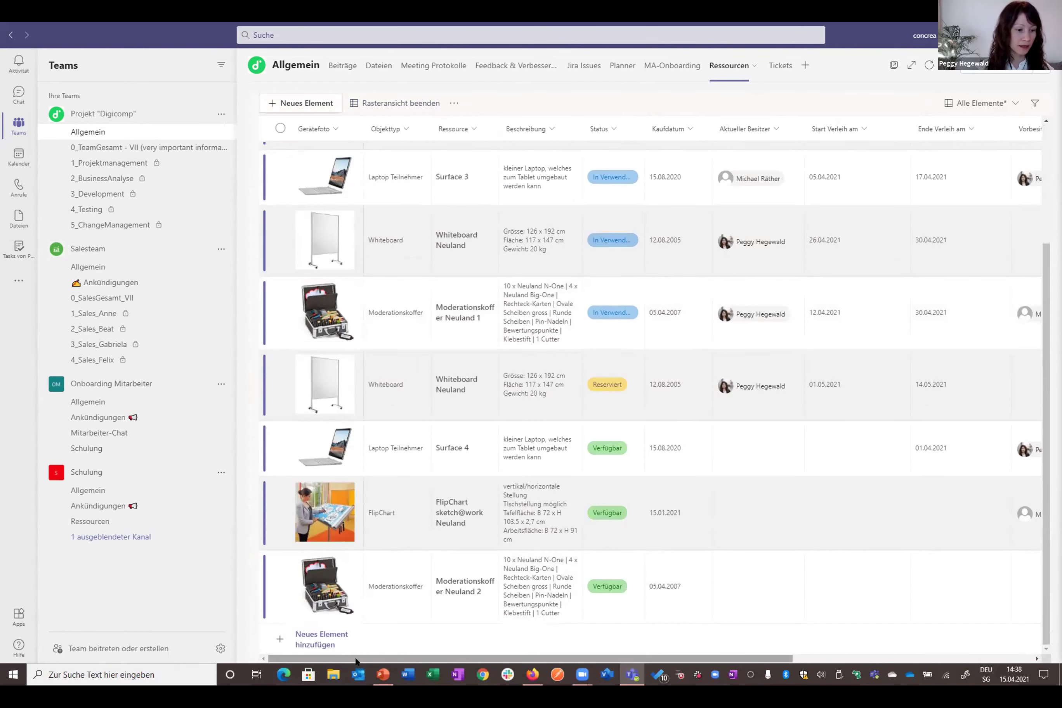
{"action": "left_click", "coordinate": [315, 636]}
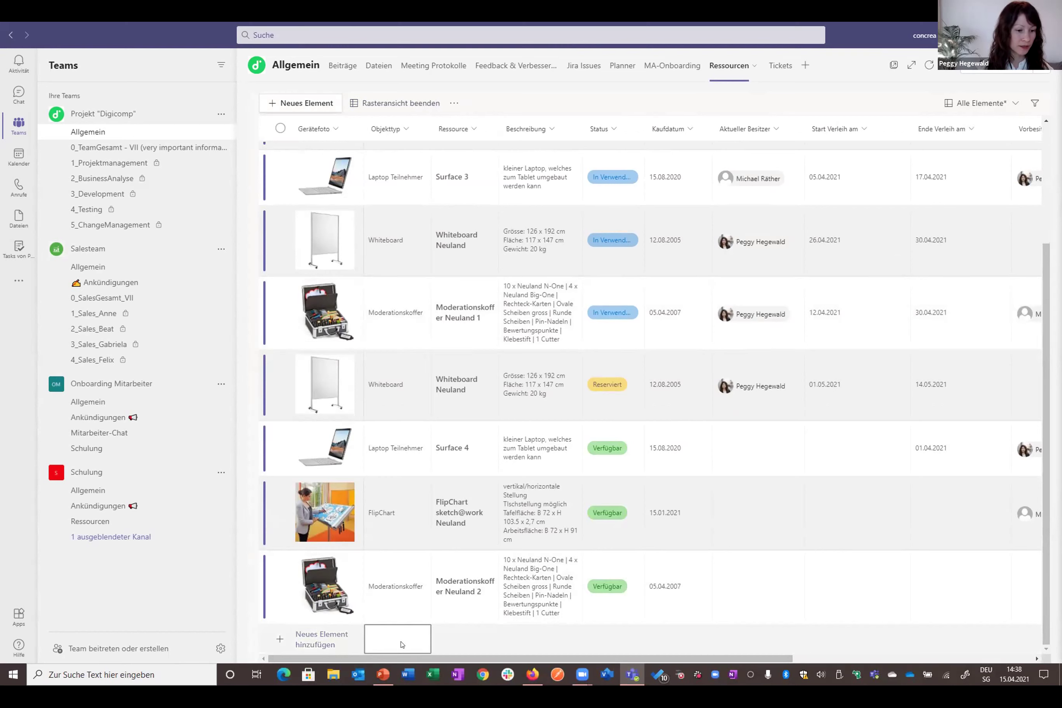
{"action": "left_click", "coordinate": [401, 627]}
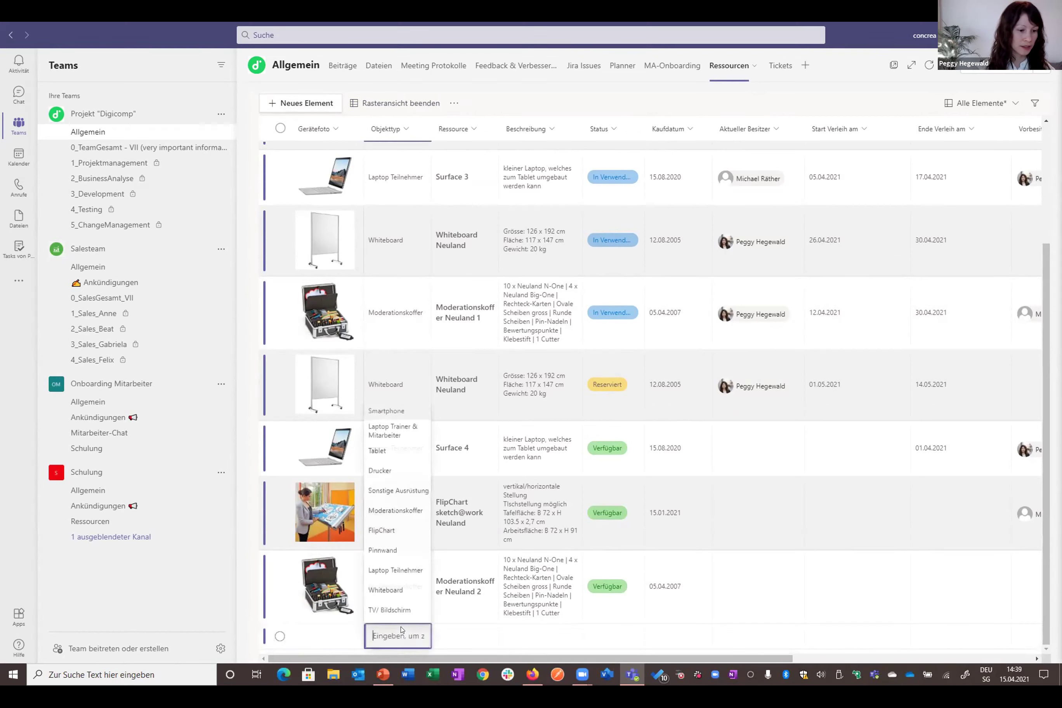
{"action": "left_click", "coordinate": [382, 527]}
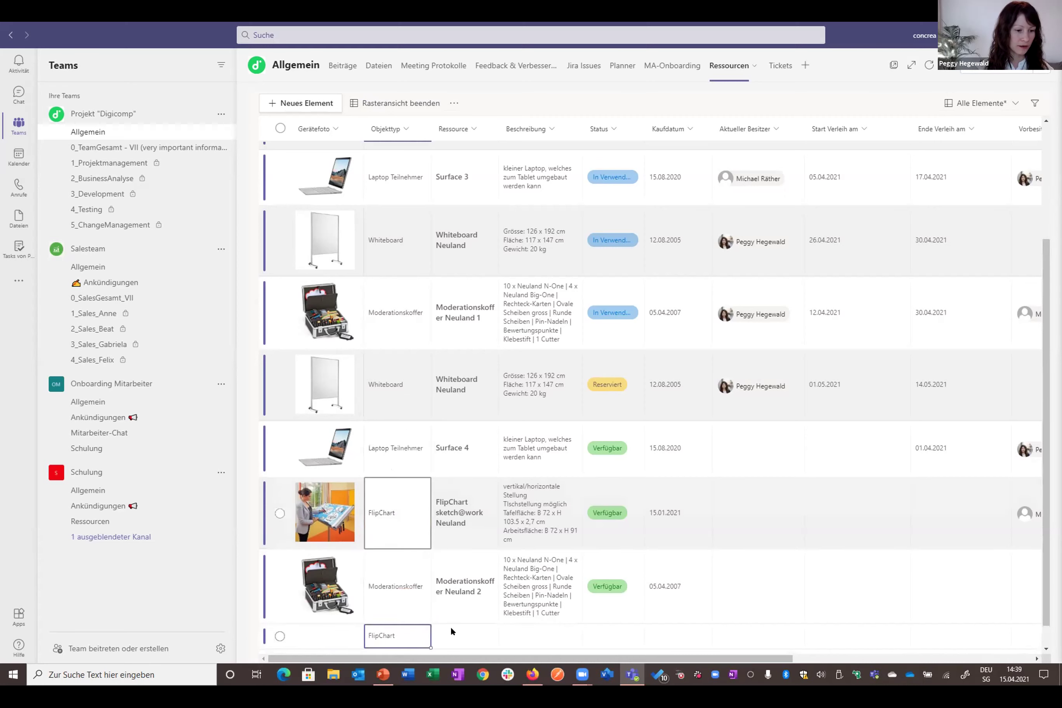
Step: Copy the resource name Moderationskoffer Neuland 2 into the Ressource cell of the new FlipChart row
{"action": "left_click", "coordinate": [451, 626]}
{"action": "left_click", "coordinate": [451, 550]}
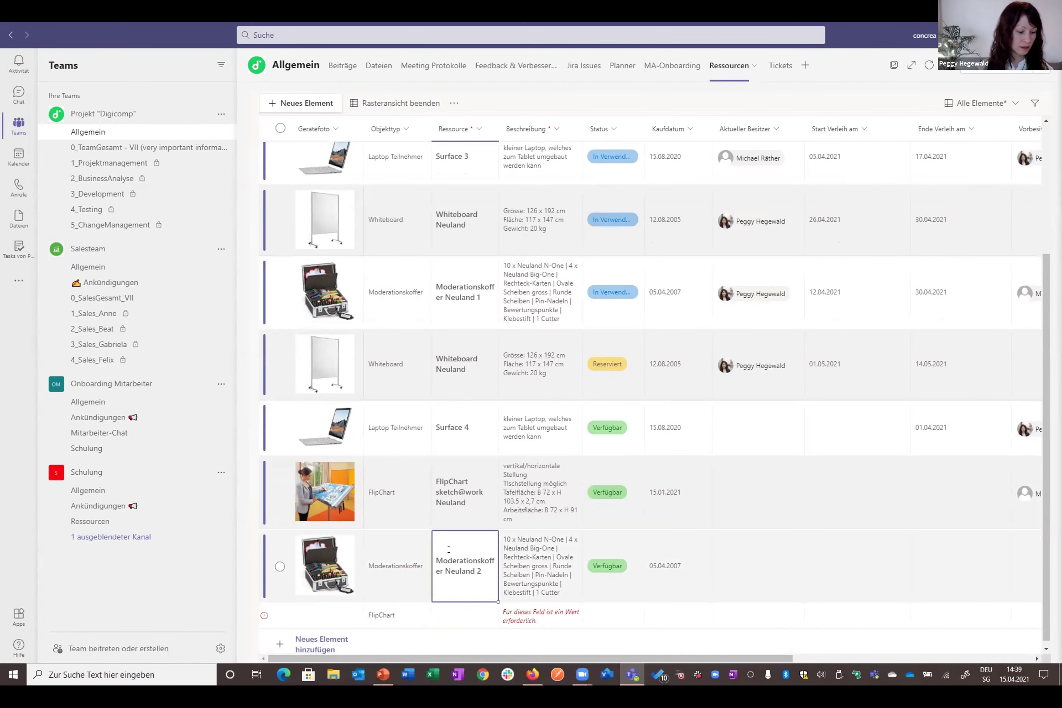
{"action": "key", "text": "ctrl+c"}
{"action": "left_click", "coordinate": [451, 615]}
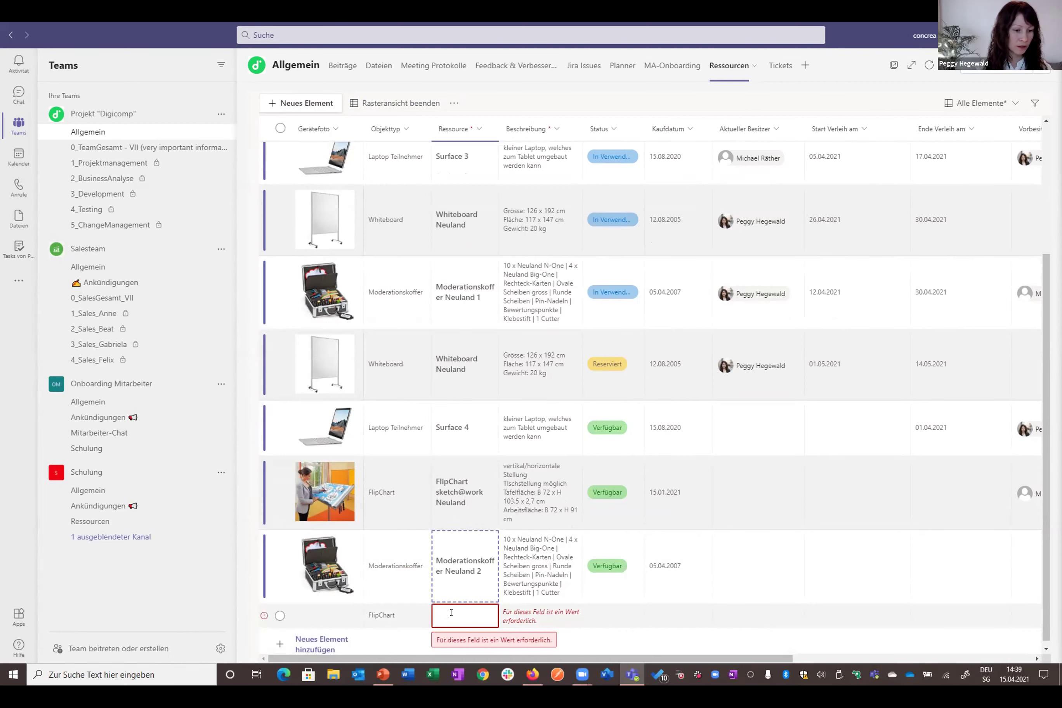
{"action": "key", "text": "ctrl+v"}
Step: Copy the Beschreibung, Status and Kaufdatum of Moderationskoffer Neuland 2 from the row above into the new FlipChart row
{"action": "left_click_drag", "start_coordinate": [542, 566], "coordinate": [695, 574]}
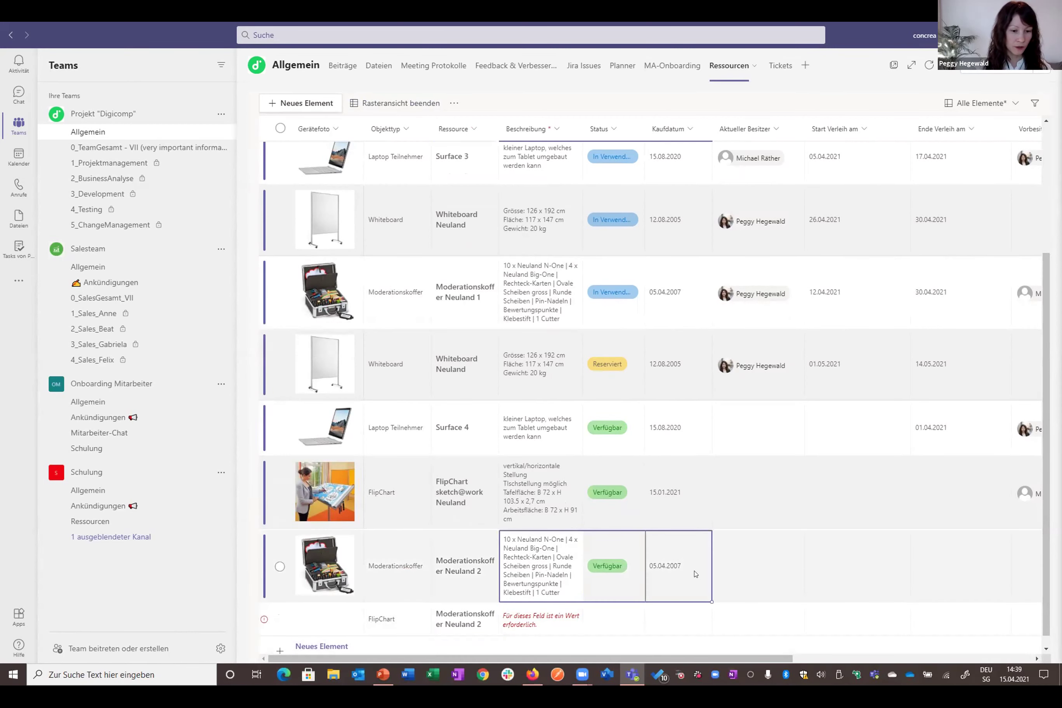
{"action": "key", "text": "ctrl+c"}
{"action": "left_click", "coordinate": [539, 617]}
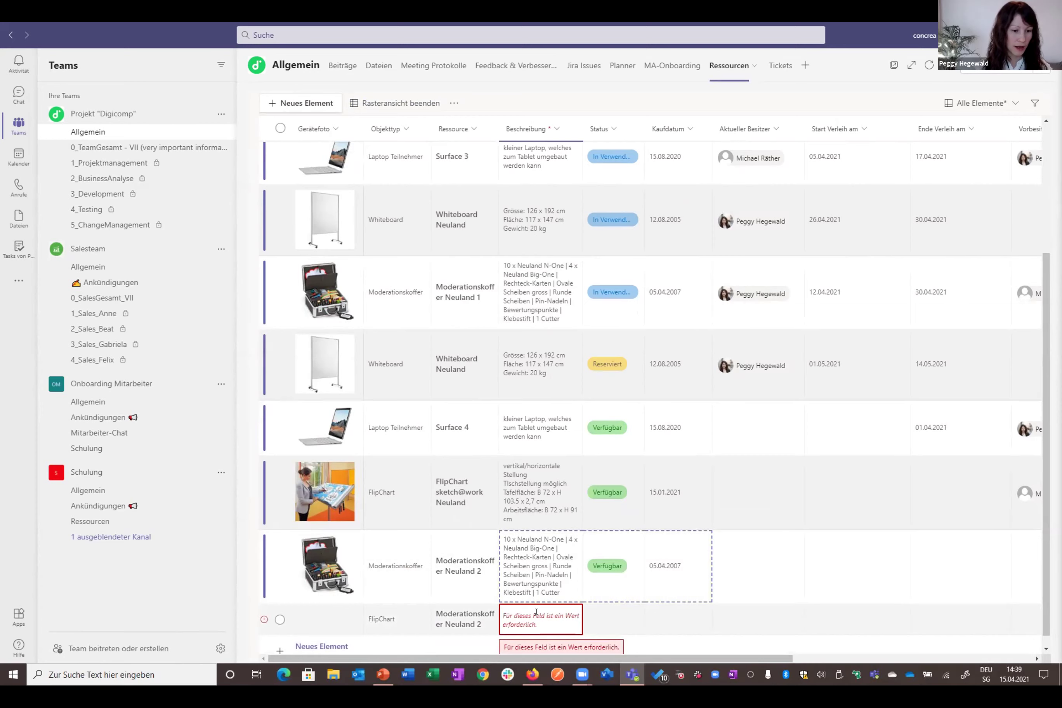
{"action": "key", "text": "ctrl+v"}
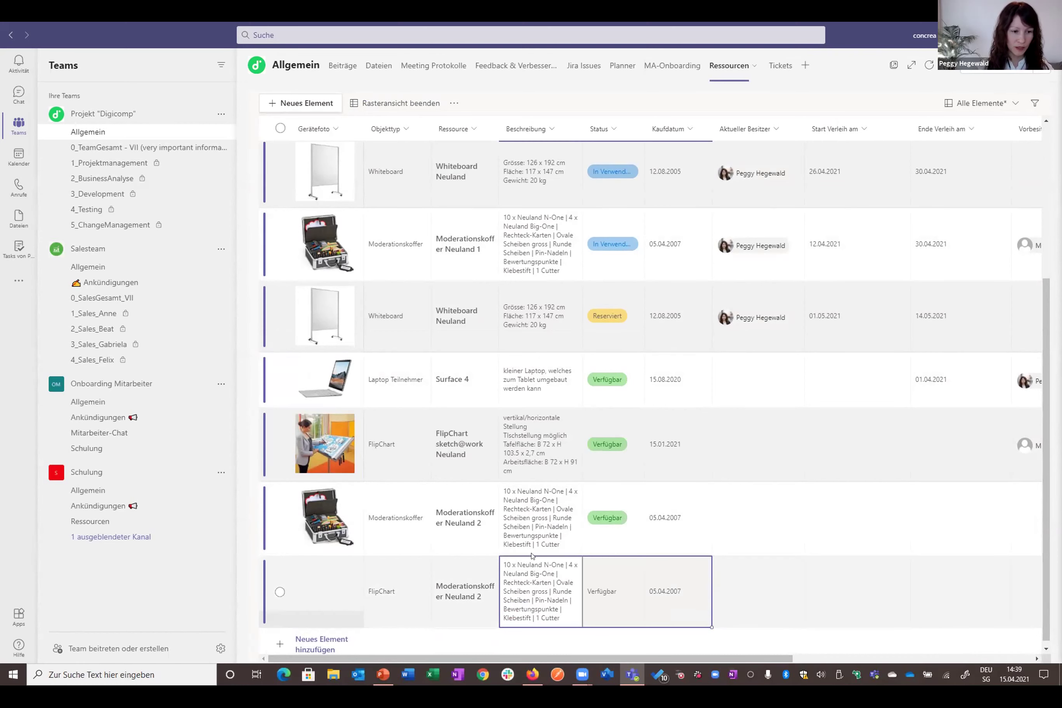
Step: Fill the Kaufdatum 05.04.2007 from the Moderationskoffer Neuland 2 row down into the new row
{"action": "left_click_drag", "start_coordinate": [722, 658], "coordinate": [776, 658]}
{"action": "left_click", "coordinate": [598, 521]}
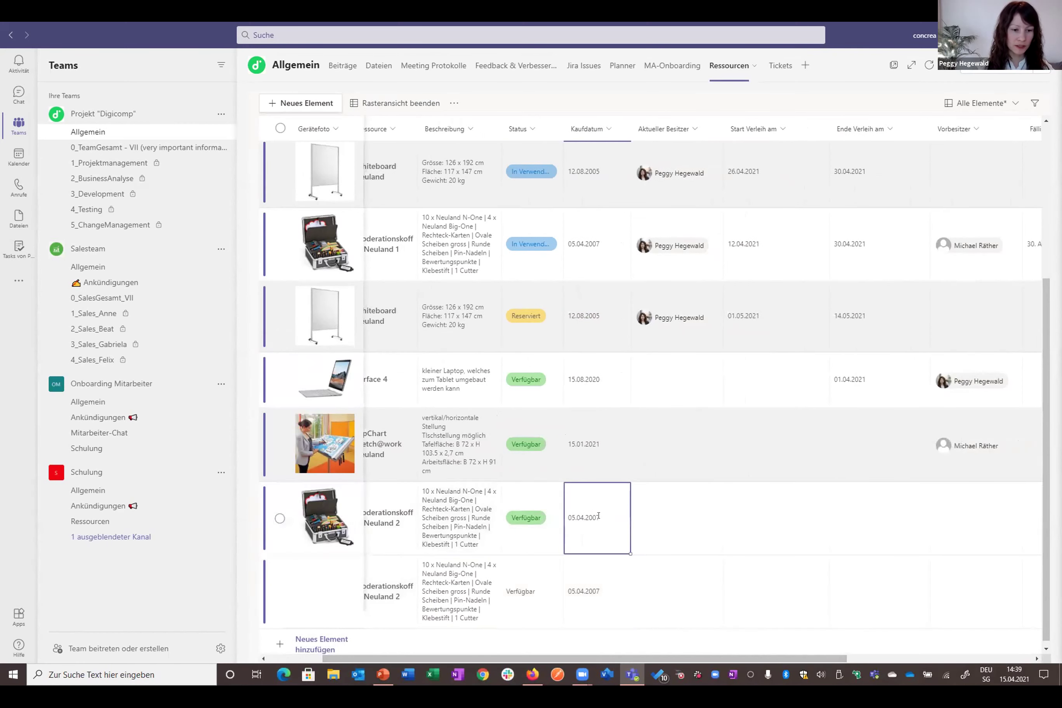
{"action": "left_click", "coordinate": [627, 552]}
{"action": "left_click_drag", "start_coordinate": [628, 552], "coordinate": [624, 593]}
{"action": "left_click", "coordinate": [611, 593]}
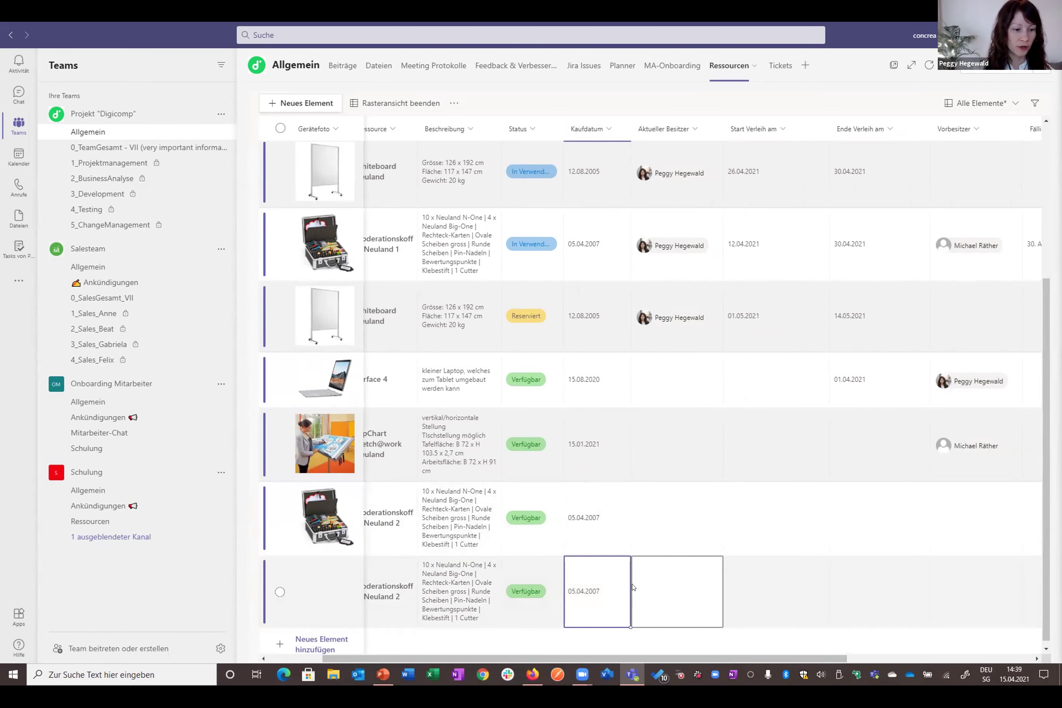
Step: Exit the grid view and check the added FlipChart entry at the end of the Ressourcen list
{"action": "scroll", "coordinate": [634, 587], "scroll_direction": "up", "scroll_amount": 5}
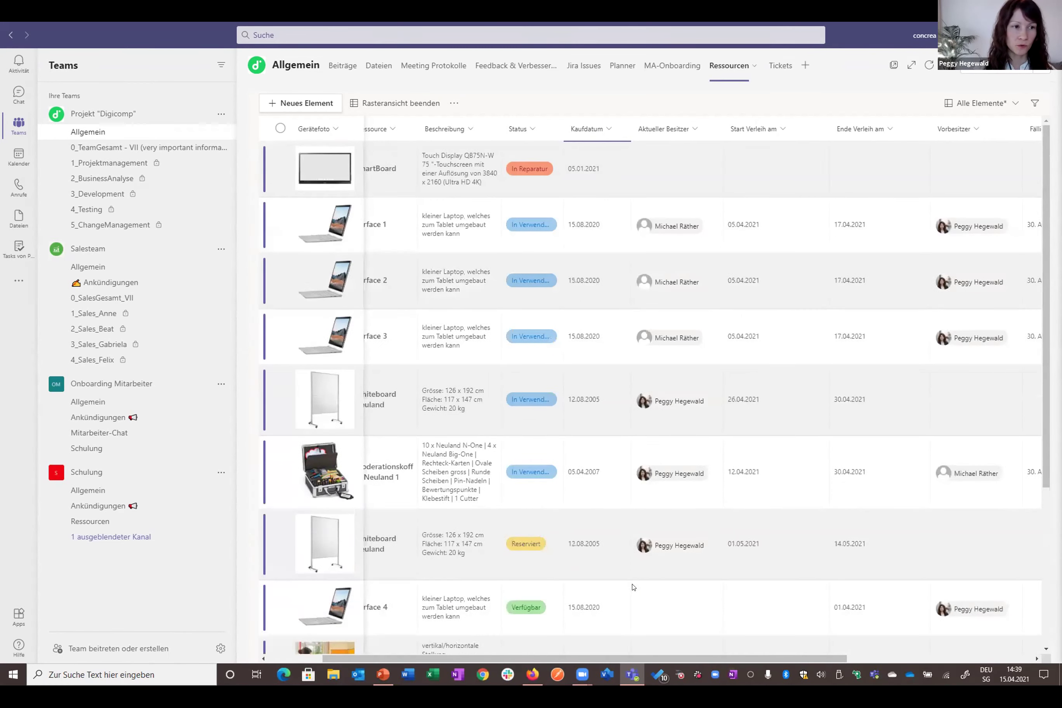
{"action": "left_click", "coordinate": [401, 104]}
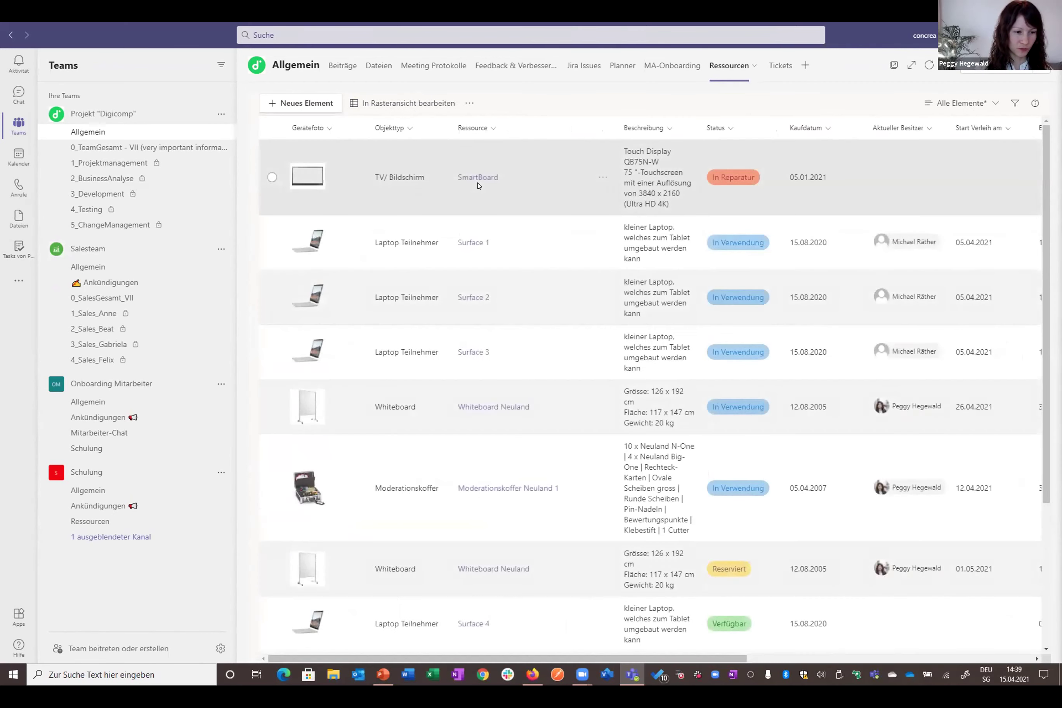
{"action": "scroll", "coordinate": [519, 452], "scroll_direction": "down", "scroll_amount": 6}
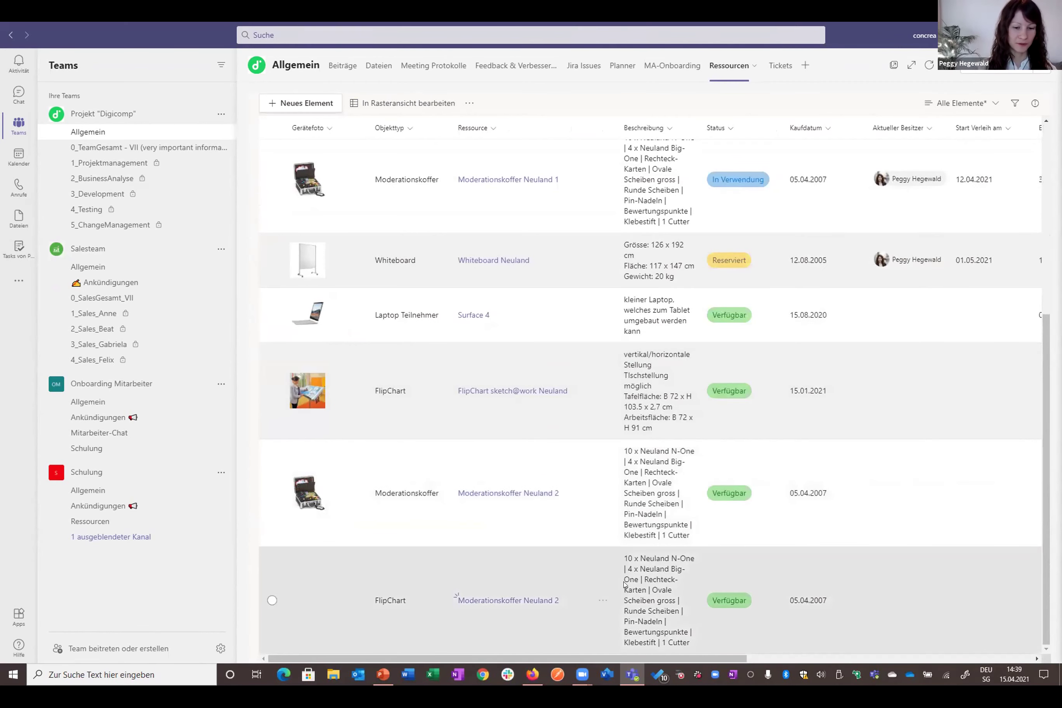
{"action": "scroll", "coordinate": [684, 320], "scroll_direction": "up", "scroll_amount": 6}
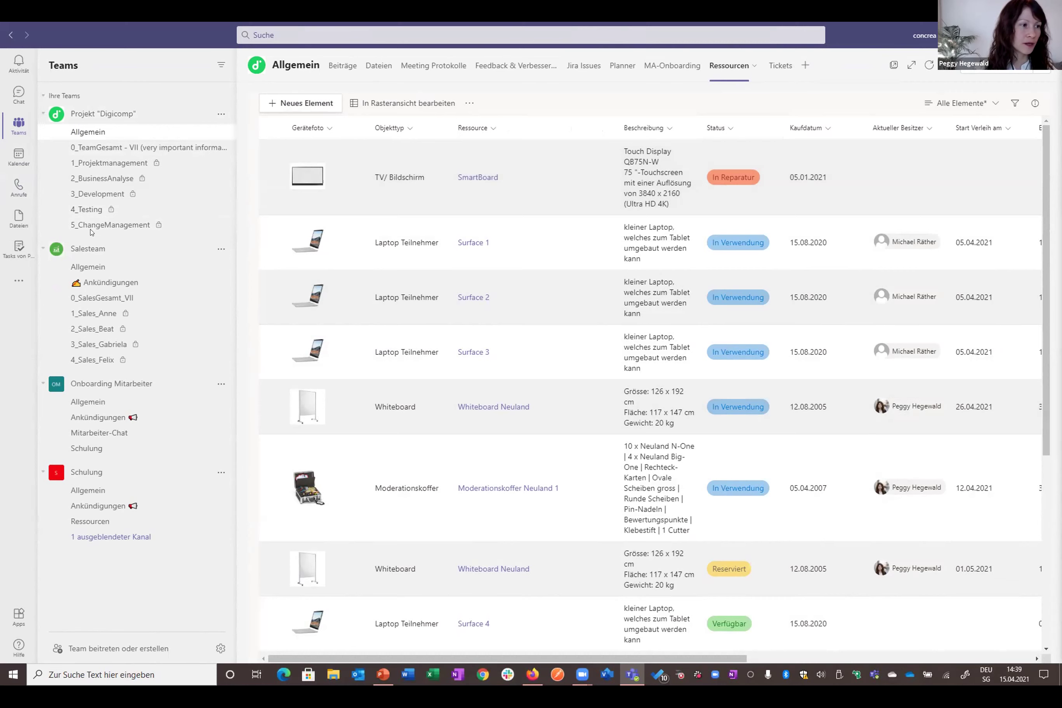
Step: Add a Tasks von Planner und To Do tab with a new plan named Tasks to the Allgemein channel of Projekt "Digicomp"
{"action": "left_click", "coordinate": [144, 132]}
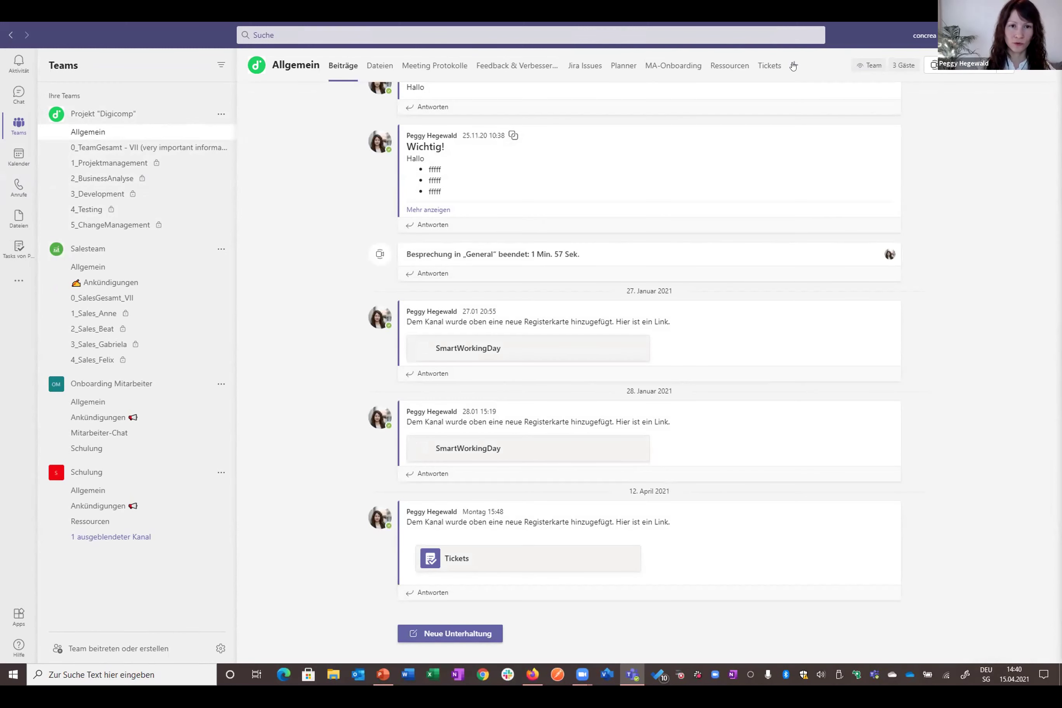
{"action": "left_click", "coordinate": [793, 66]}
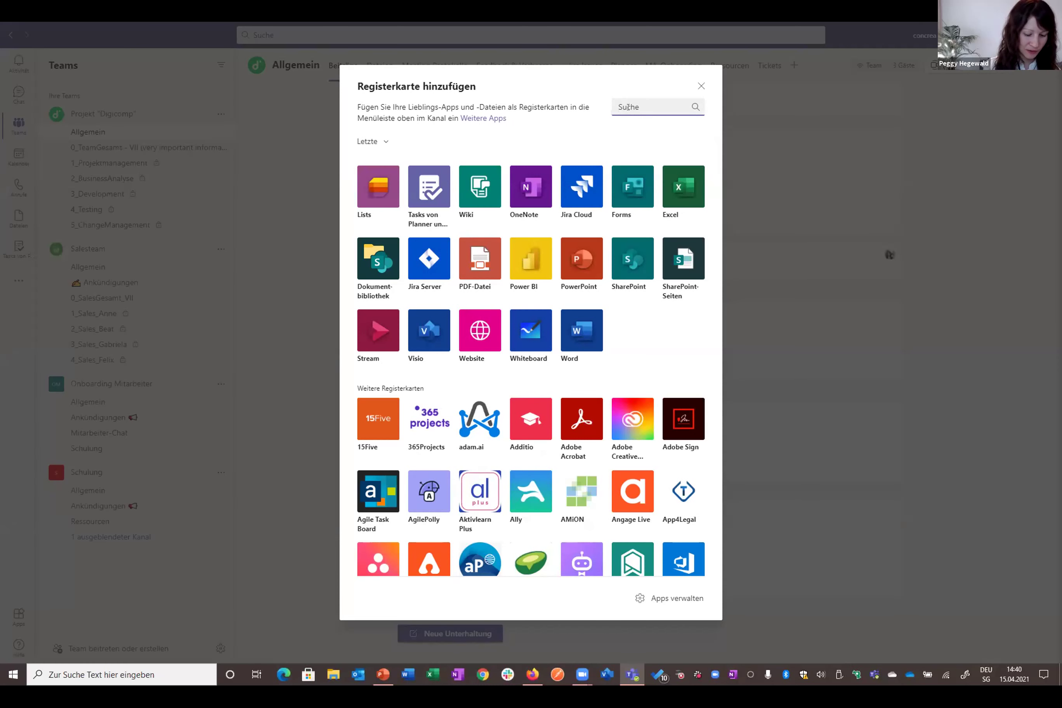
{"action": "type", "text": "planner"}
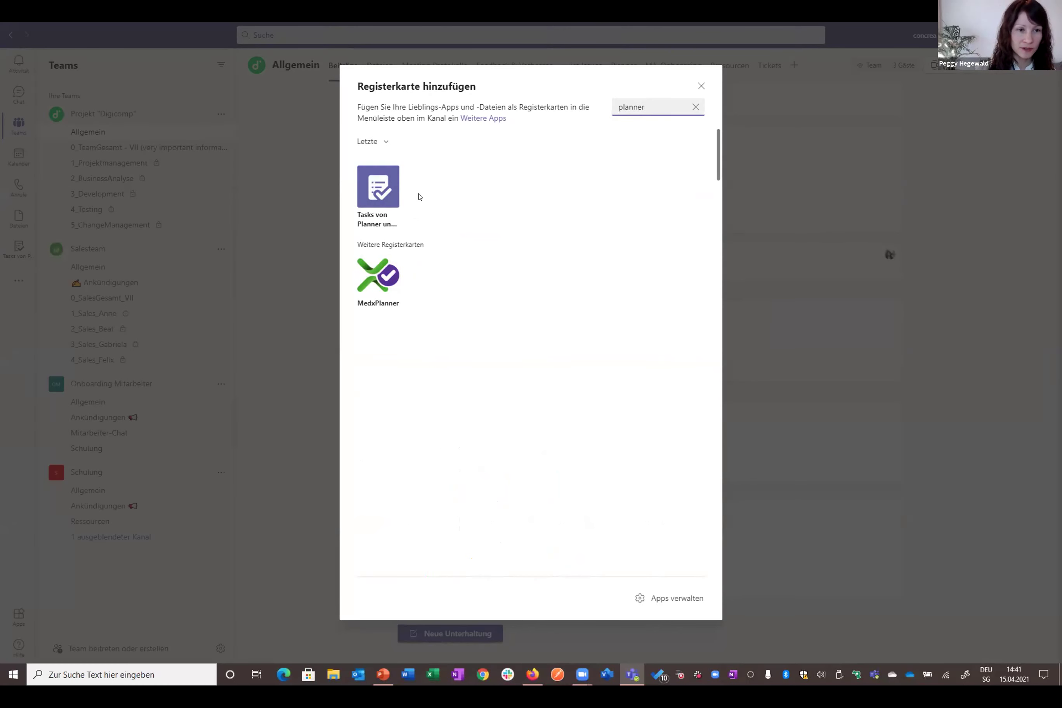
{"action": "left_click", "coordinate": [384, 196]}
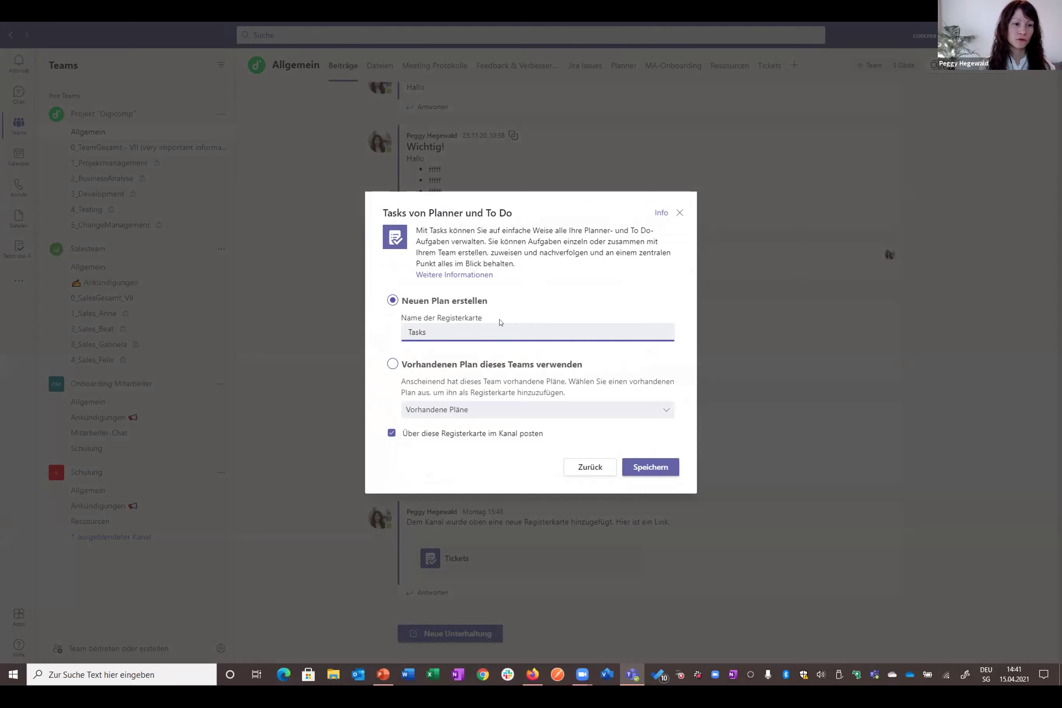
{"action": "left_click", "coordinate": [634, 467]}
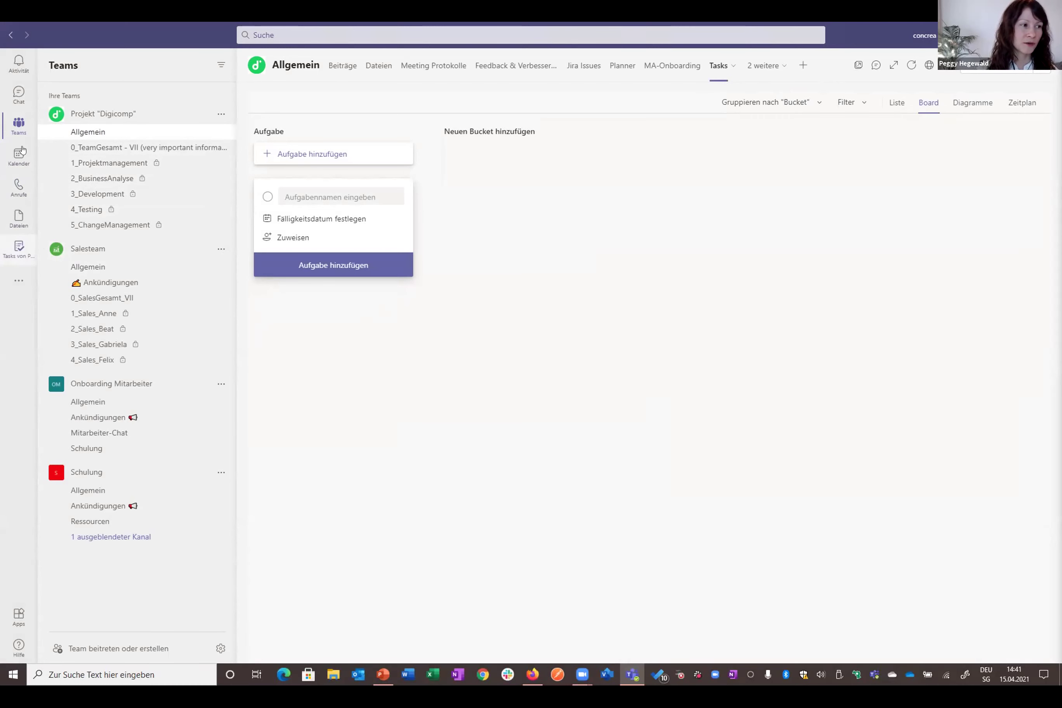
Step: Open the Tasks von Planner und To Do app to view the assigned tasks, and show the additional apps available
{"action": "left_click", "coordinate": [12, 258]}
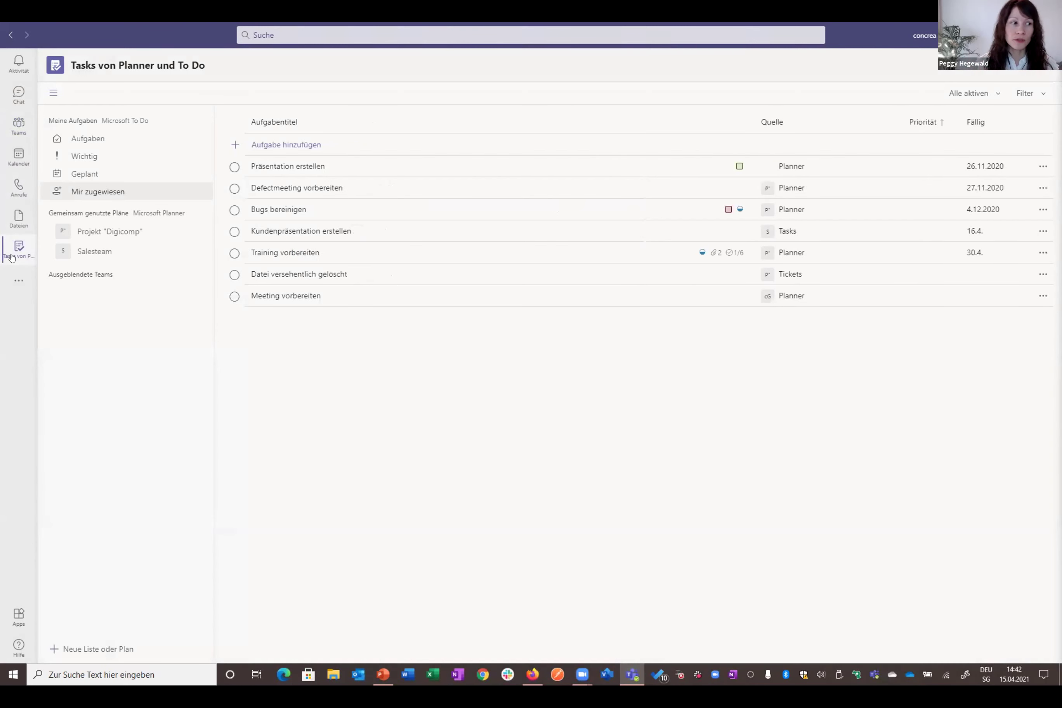
{"action": "left_click", "coordinate": [17, 281]}
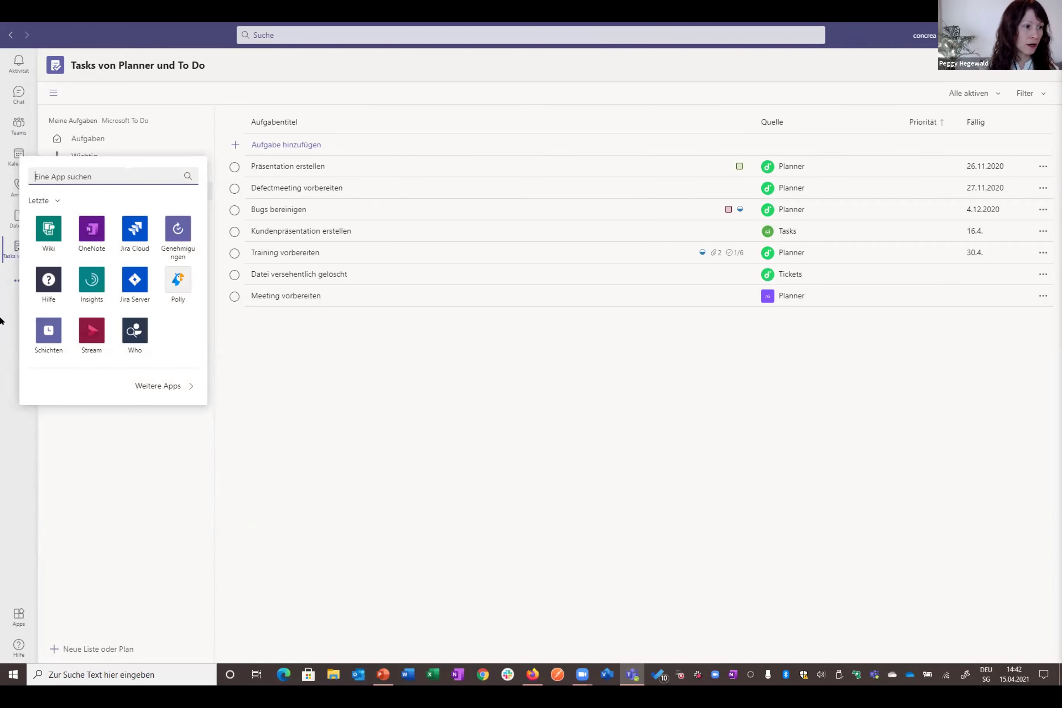
{"action": "left_click", "coordinate": [17, 280]}
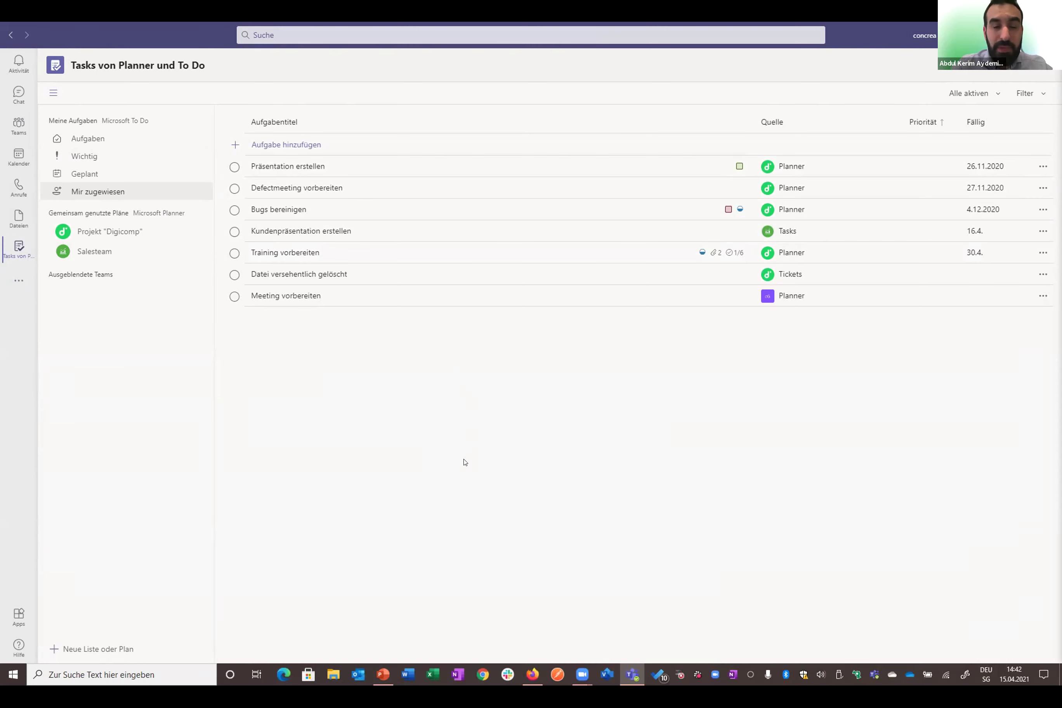
Step: Return to the MA-Onboarding list in the Allgemein channel and show it in grid view
{"action": "left_click", "coordinate": [17, 125]}
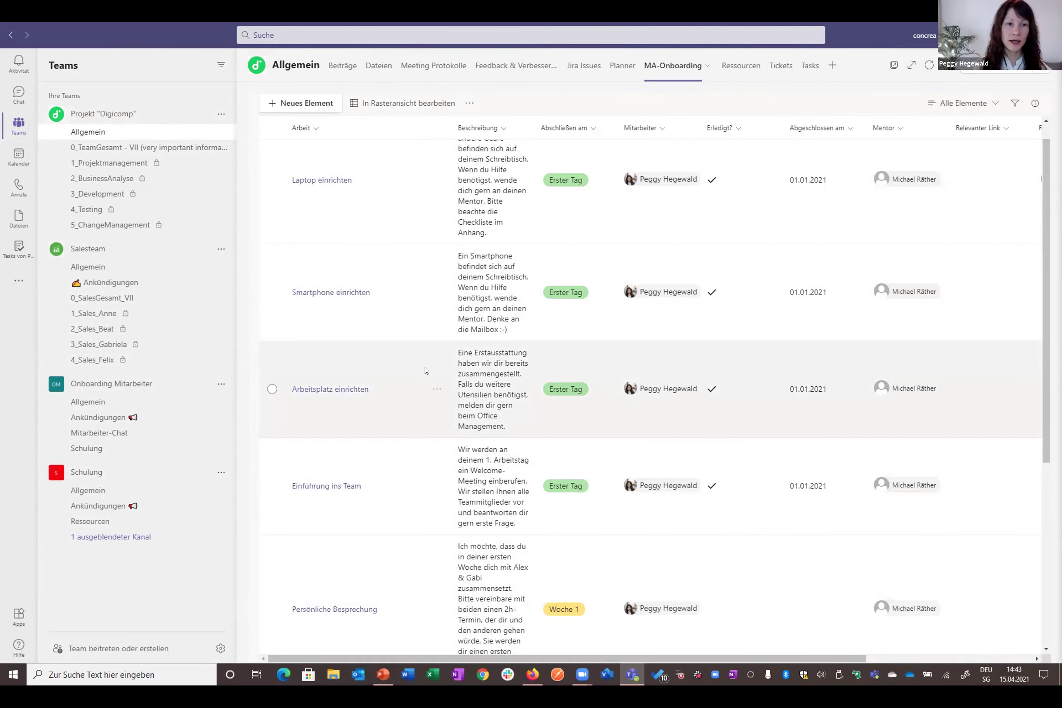
{"action": "scroll", "coordinate": [445, 237], "scroll_direction": "up", "scroll_amount": 1}
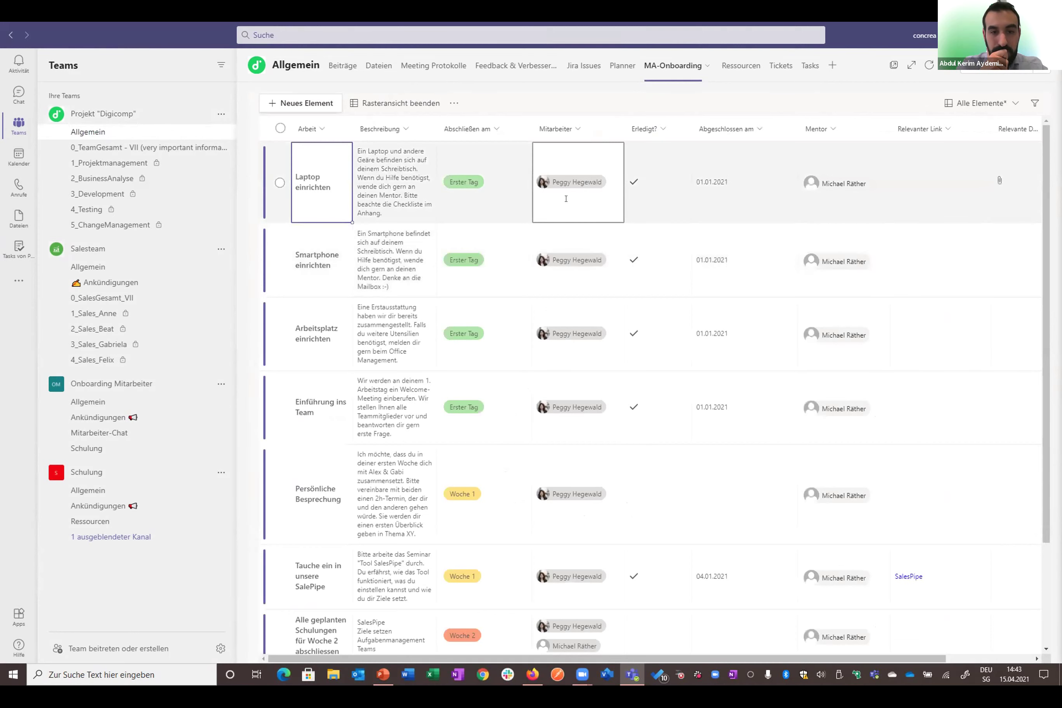
Step: Add the second employee to the Mitarbeiter field of the Laptop einrichten entry
{"action": "left_click", "coordinate": [580, 192]}
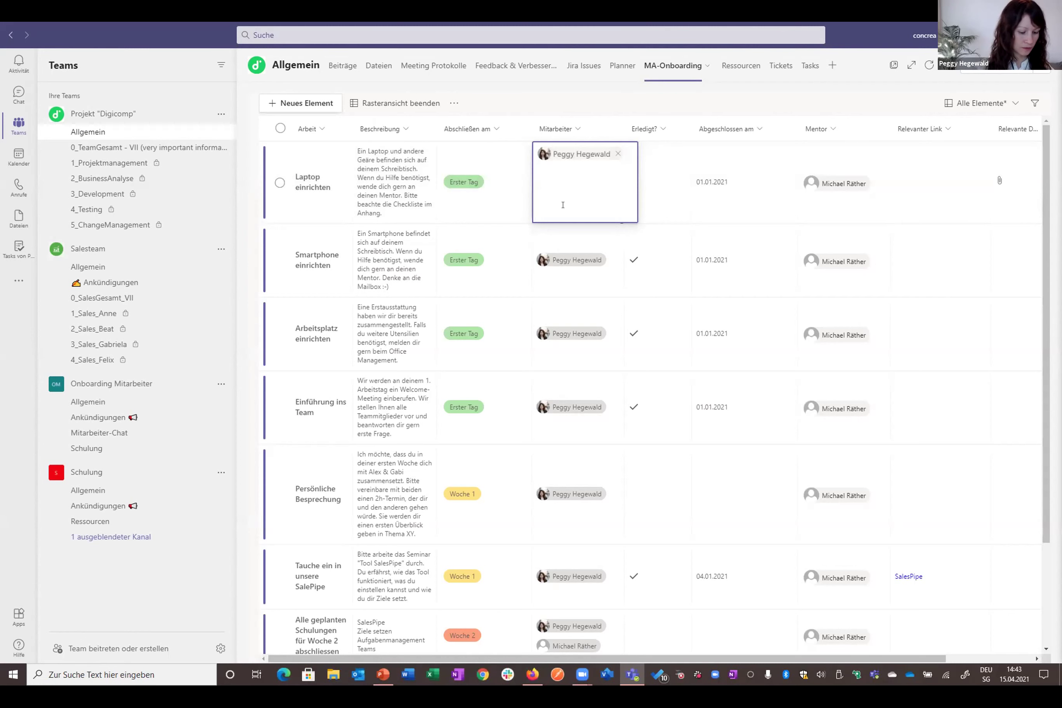
{"action": "type", "text": "abd"}
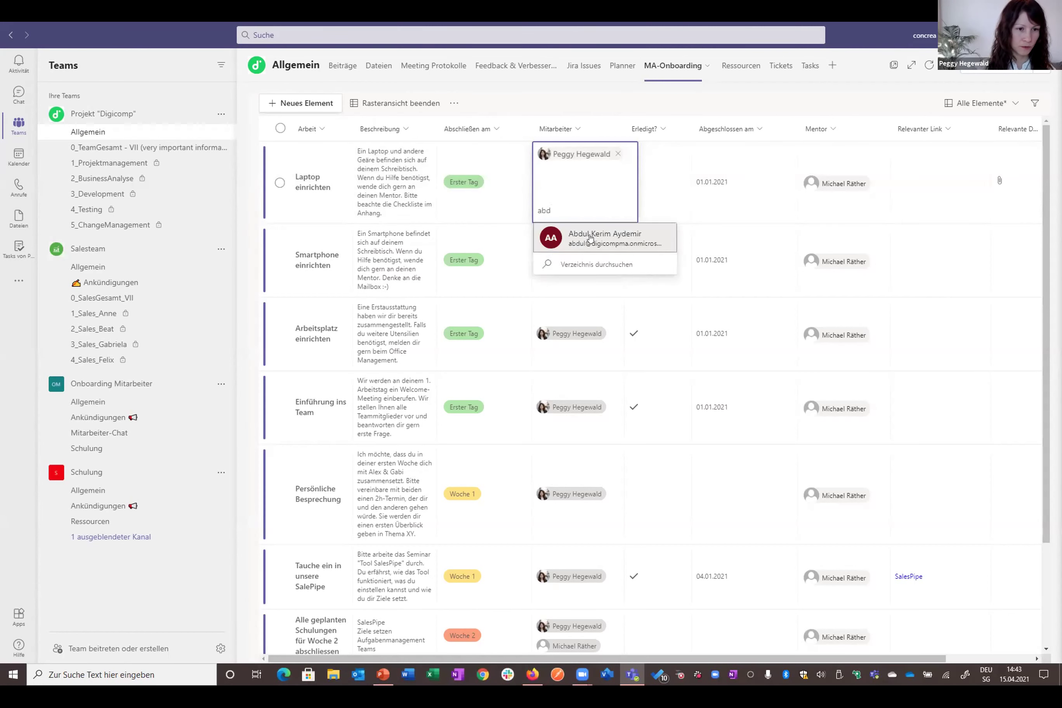
{"action": "left_click", "coordinate": [591, 237]}
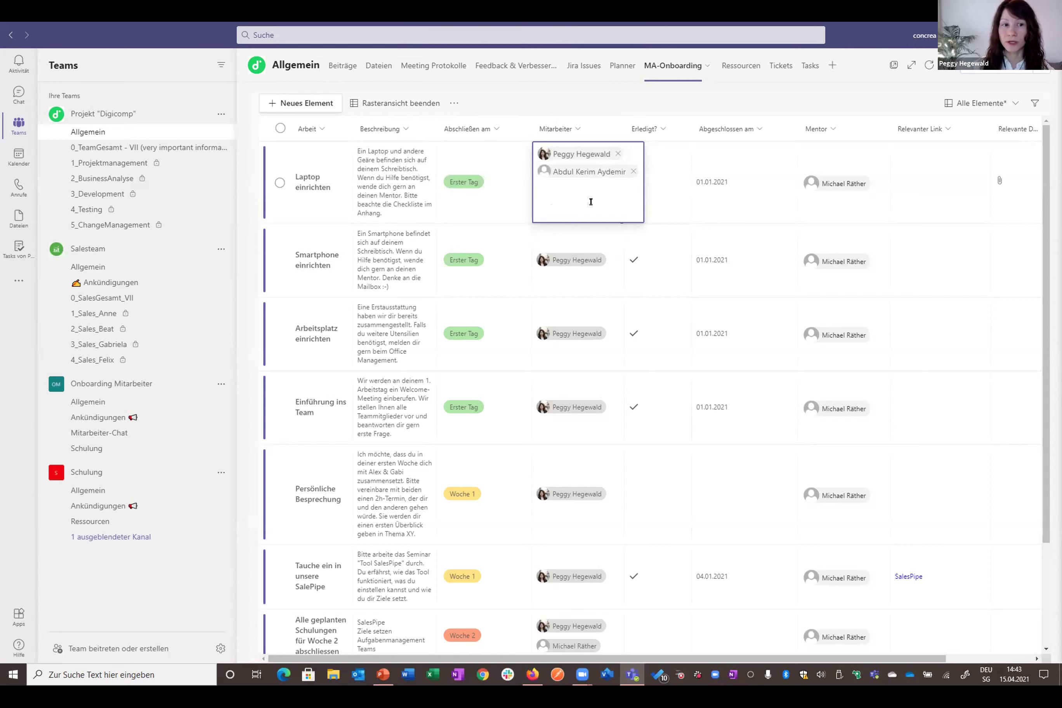
{"action": "left_click", "coordinate": [665, 213]}
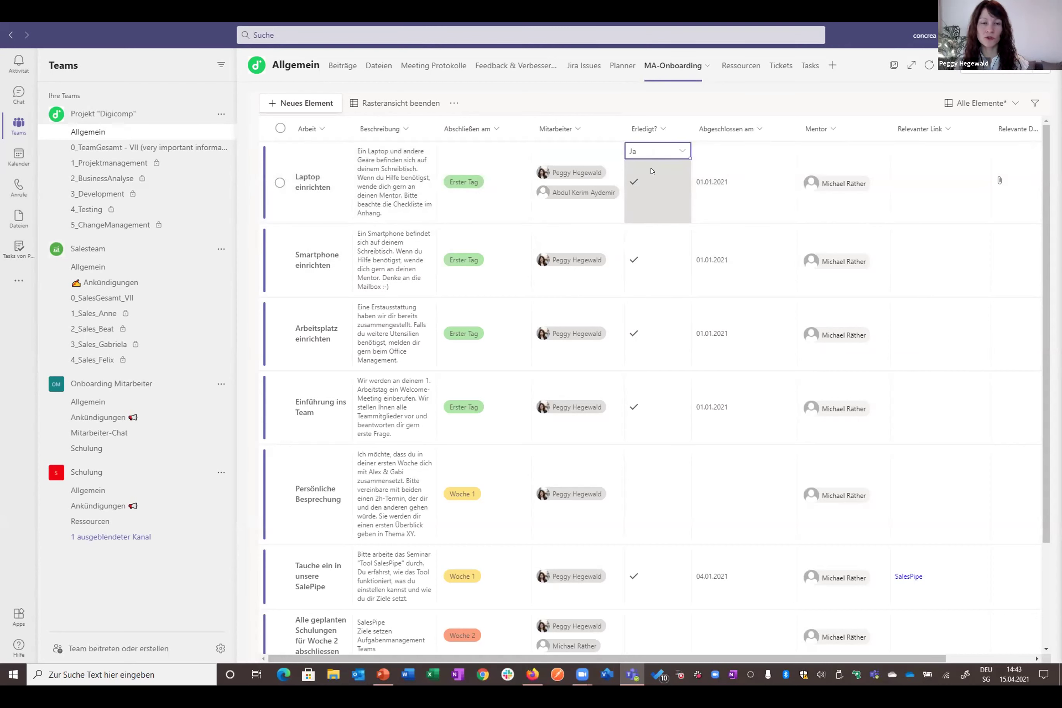
{"action": "left_click", "coordinate": [571, 172]}
{"action": "left_click", "coordinate": [651, 177]}
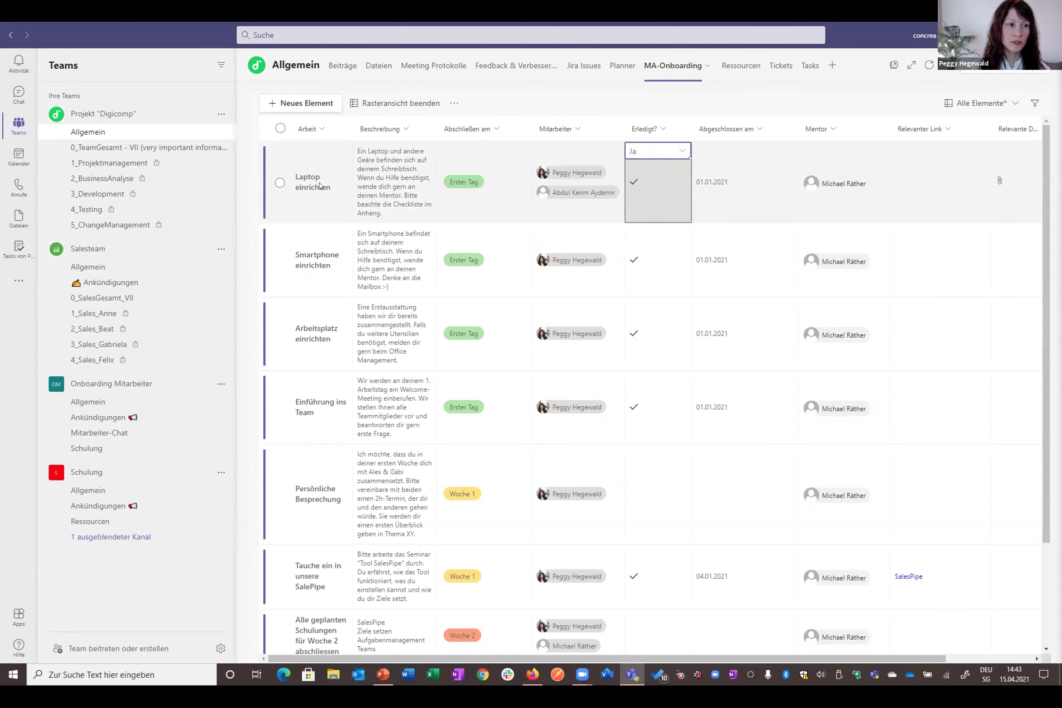
{"action": "left_click", "coordinate": [298, 182]}
{"action": "left_click", "coordinate": [576, 206]}
{"action": "left_click", "coordinate": [310, 189]}
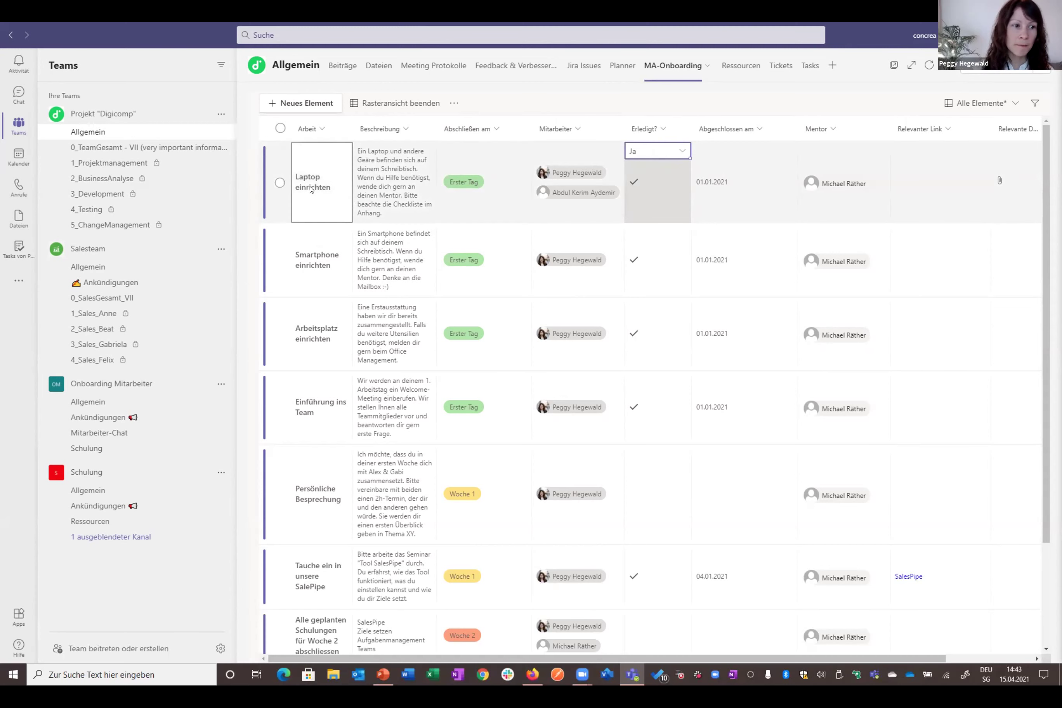
{"action": "left_click", "coordinate": [987, 212]}
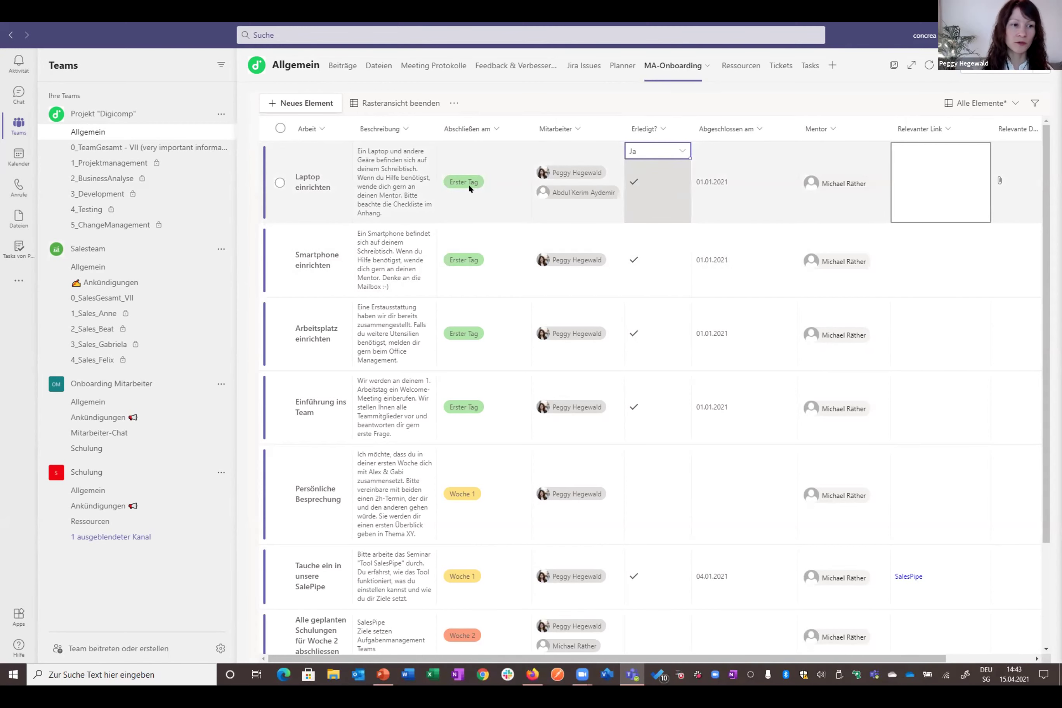
{"action": "left_click", "coordinate": [389, 106]}
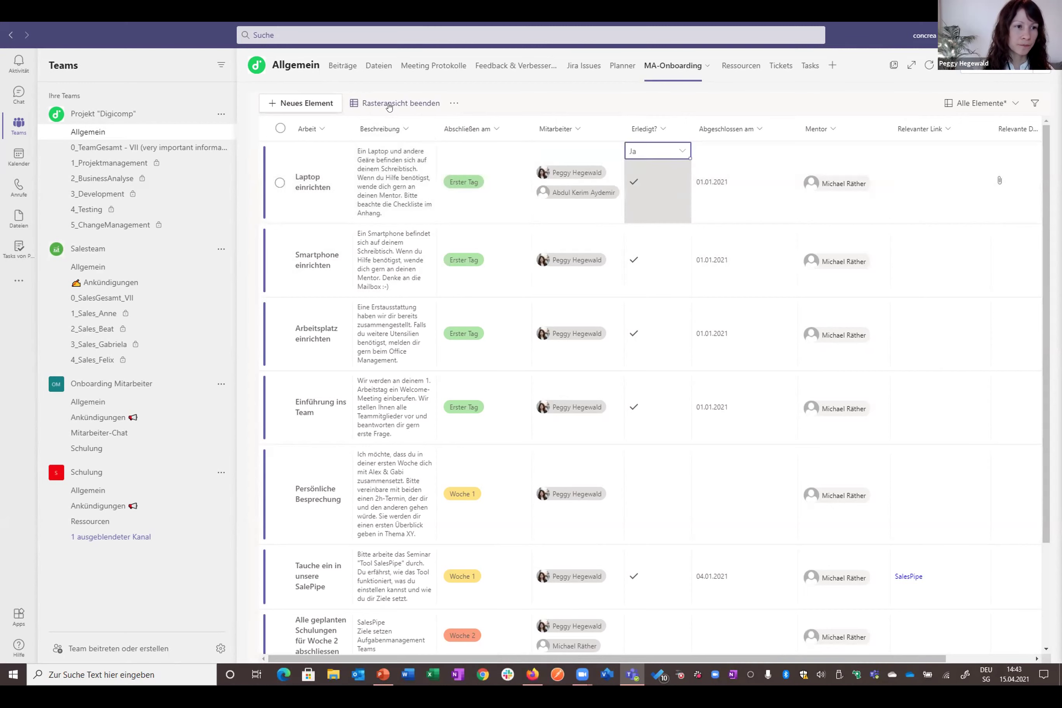
{"action": "left_click", "coordinate": [391, 106]}
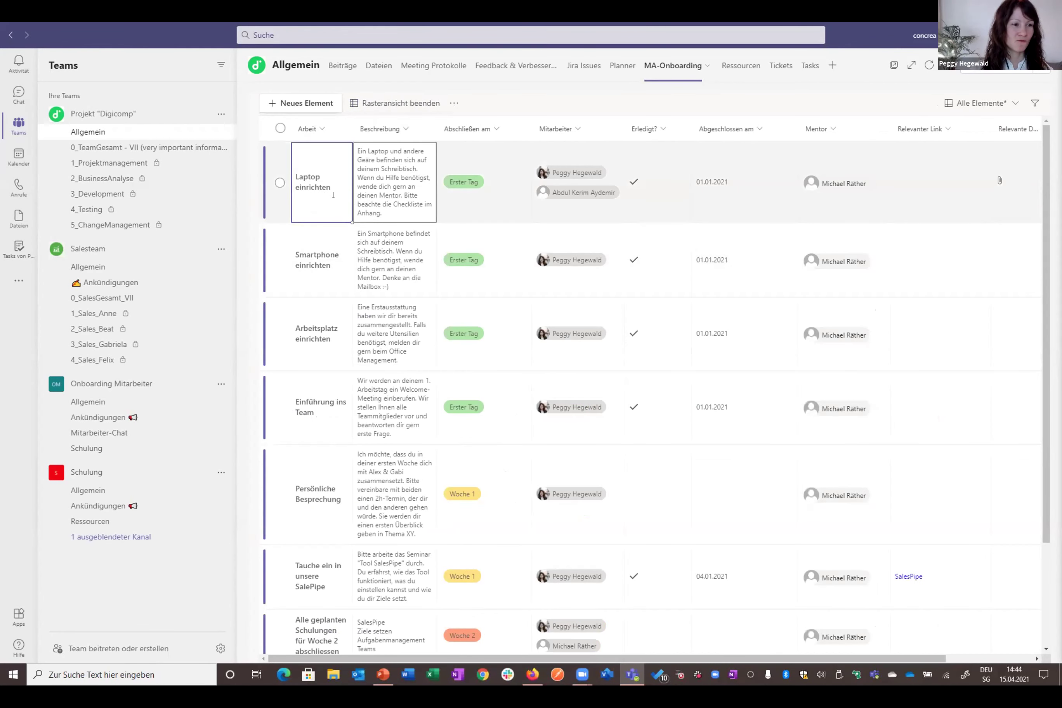
{"action": "left_click", "coordinate": [330, 195]}
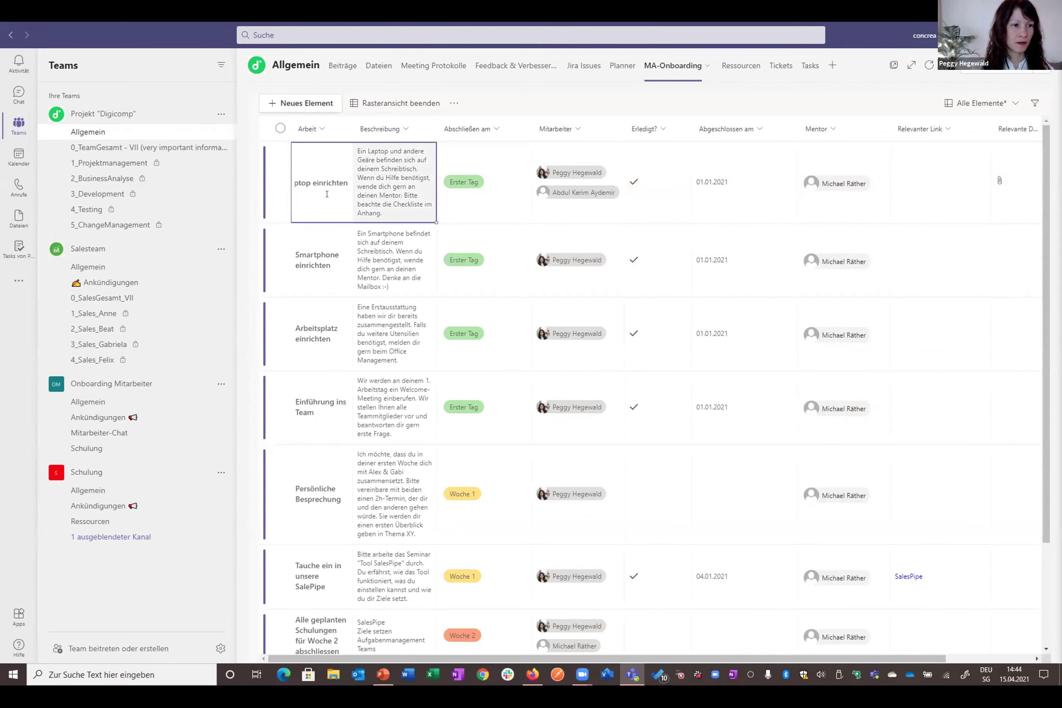
{"action": "left_click_drag", "start_coordinate": [327, 182], "coordinate": [348, 182]}
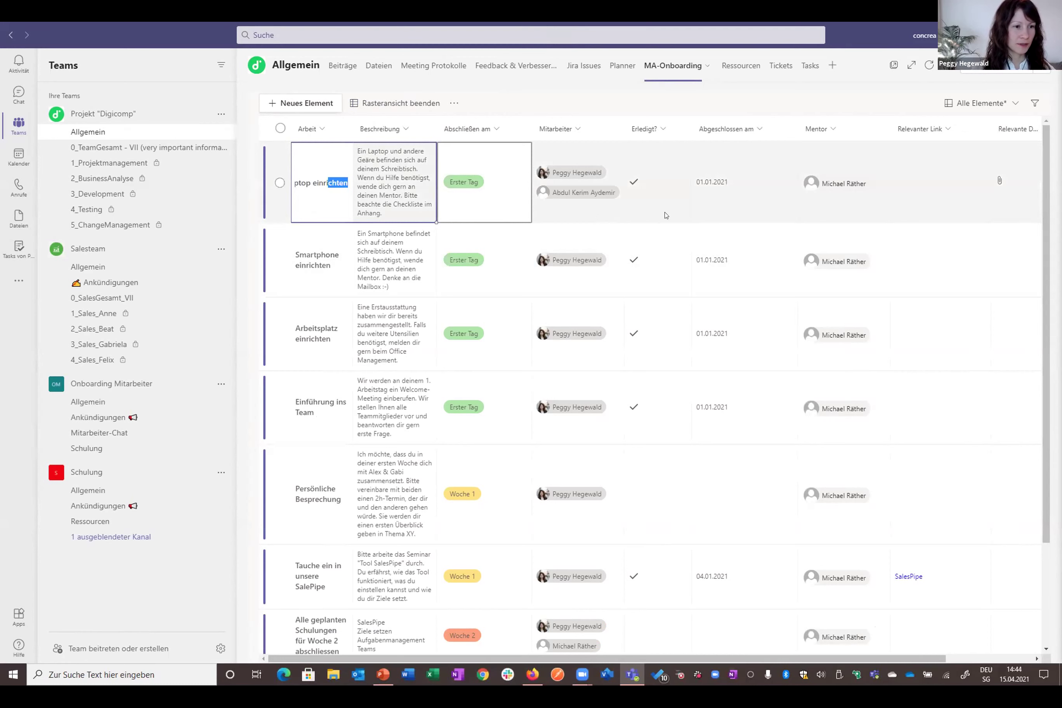
{"action": "left_click", "coordinate": [461, 211]}
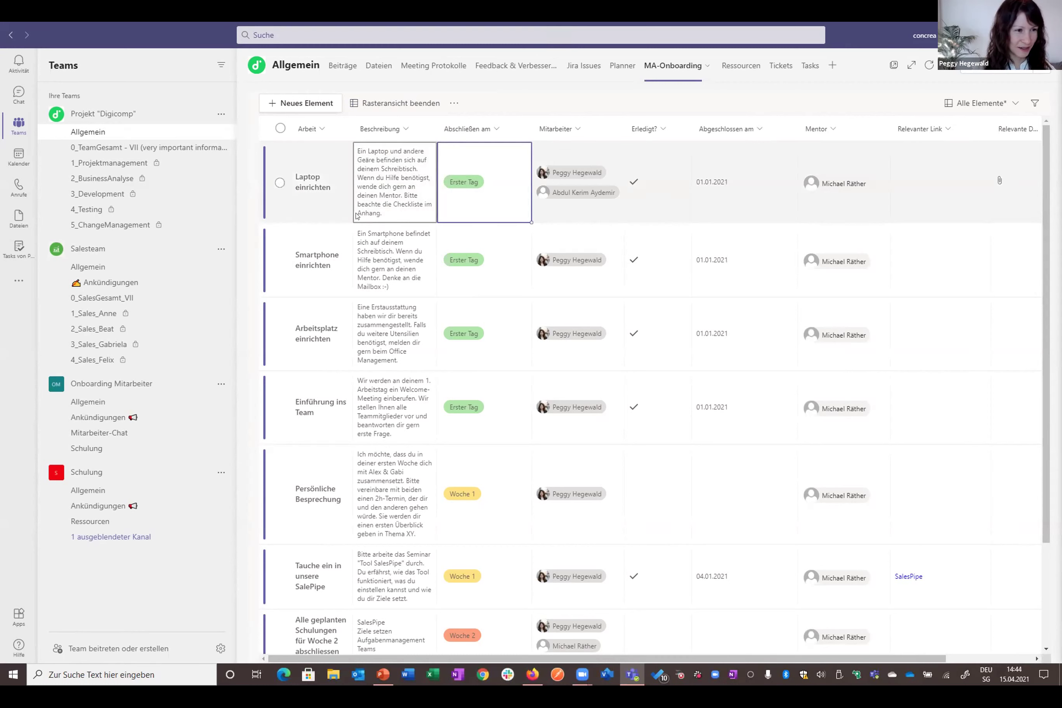
Step: Copy the Laptop einrichten entry from Arbeit through Mentor and paste it as a new item at the end of the list
{"action": "left_click_drag", "start_coordinate": [343, 214], "coordinate": [881, 216]}
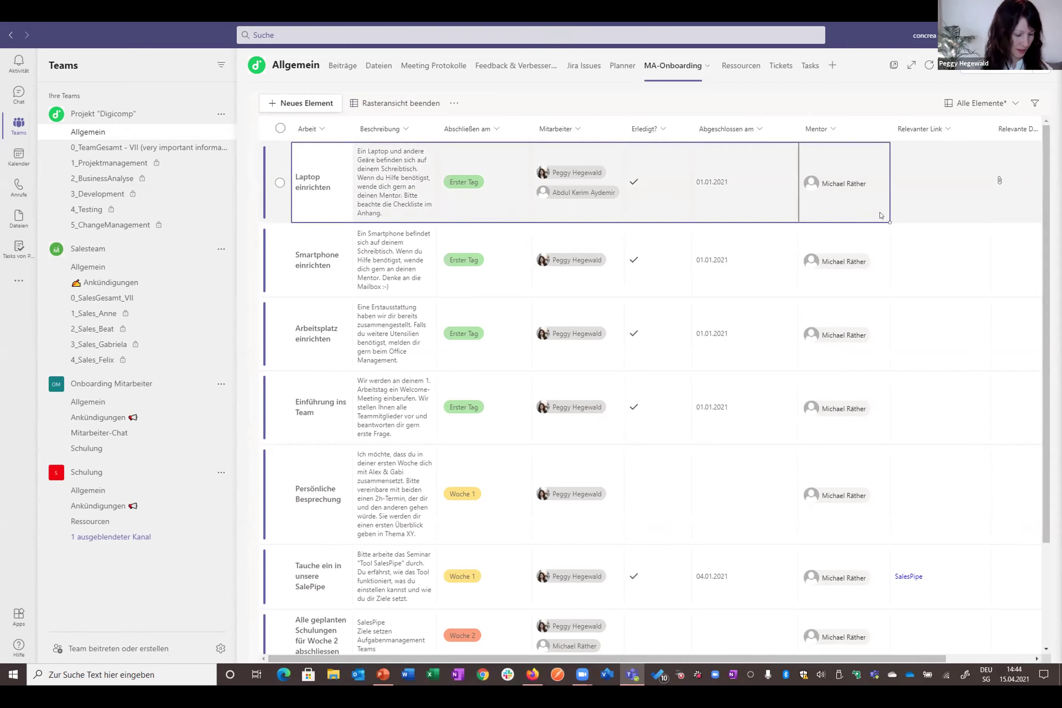
{"action": "key", "text": "ctrl+c"}
{"action": "left_click", "coordinate": [845, 269]}
{"action": "left_click", "coordinate": [567, 490]}
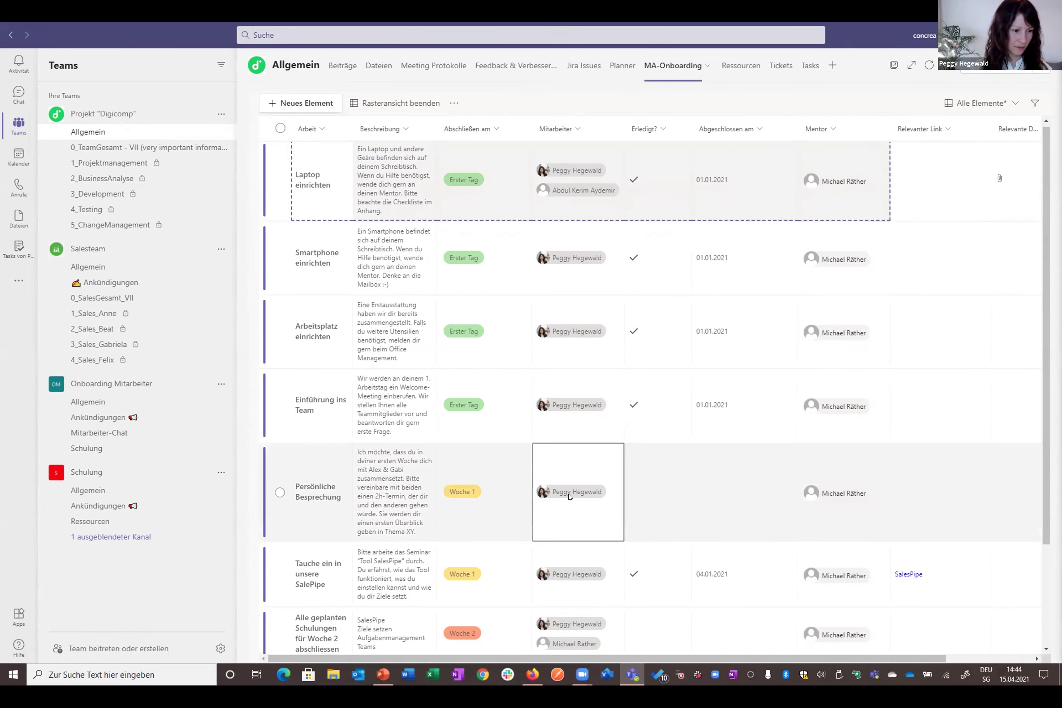
{"action": "scroll", "coordinate": [566, 490], "scroll_direction": "down", "scroll_amount": 2}
{"action": "left_click", "coordinate": [567, 495]}
{"action": "left_click", "coordinate": [461, 509]}
{"action": "left_click", "coordinate": [309, 620]}
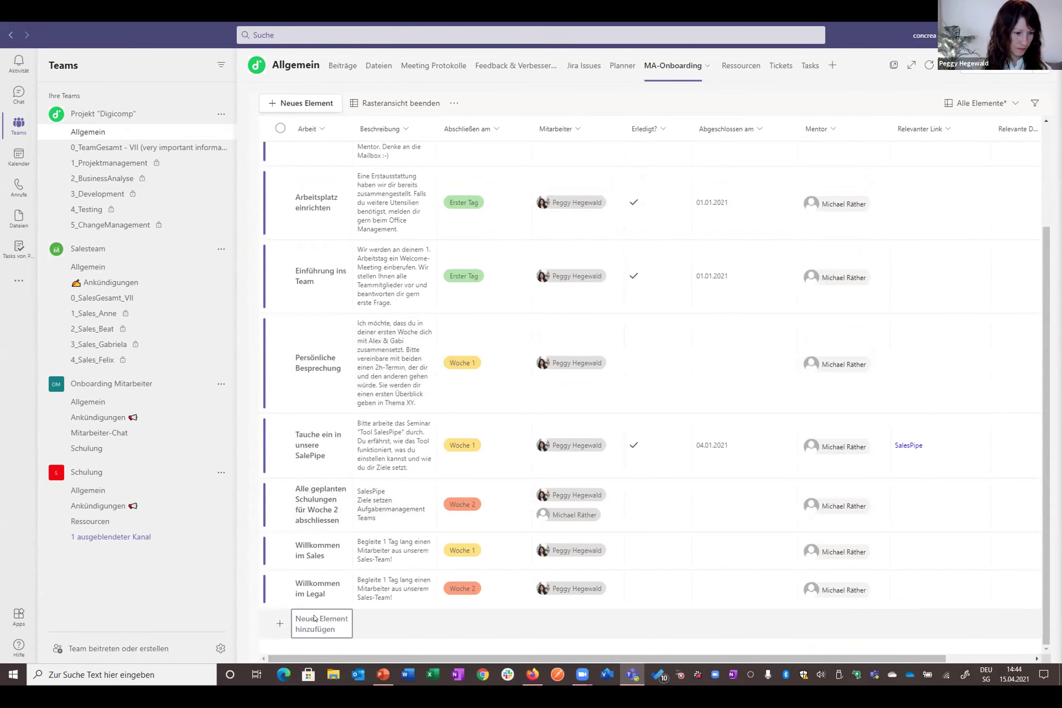
{"action": "key", "text": "ctrl+v"}
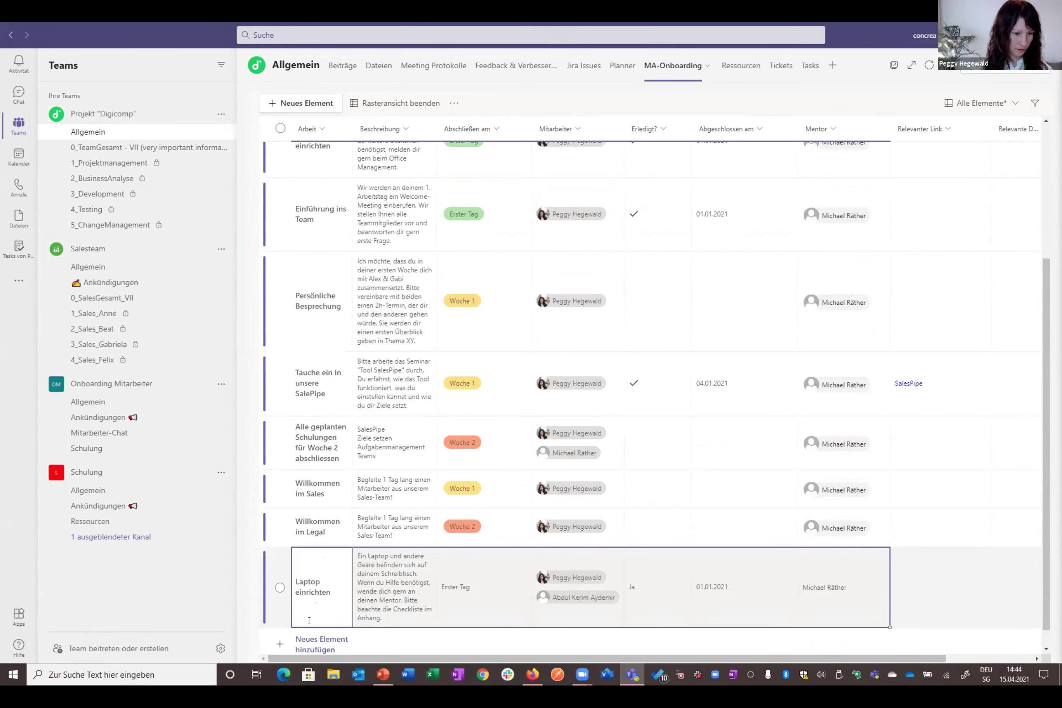
Step: Remove the first person from the Mitarbeiter field of the pasted Laptop einrichten entry, leaving only the second employee assigned
{"action": "left_click", "coordinate": [590, 593]}
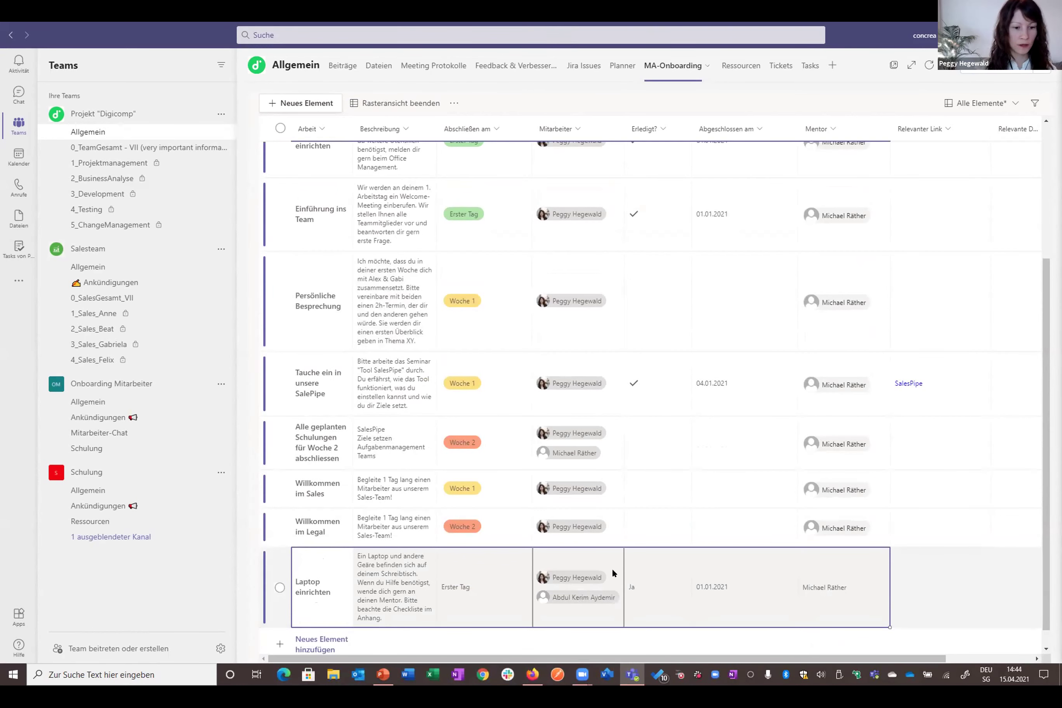
{"action": "left_click", "coordinate": [588, 578]}
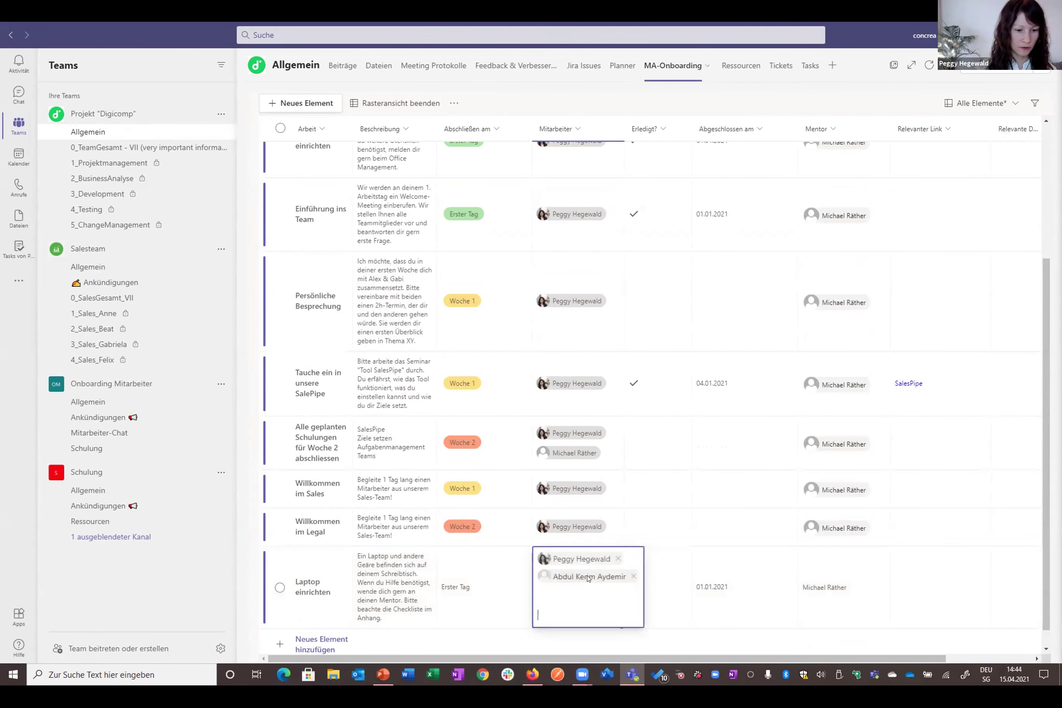
{"action": "left_click", "coordinate": [613, 559]}
{"action": "left_click", "coordinate": [657, 583]}
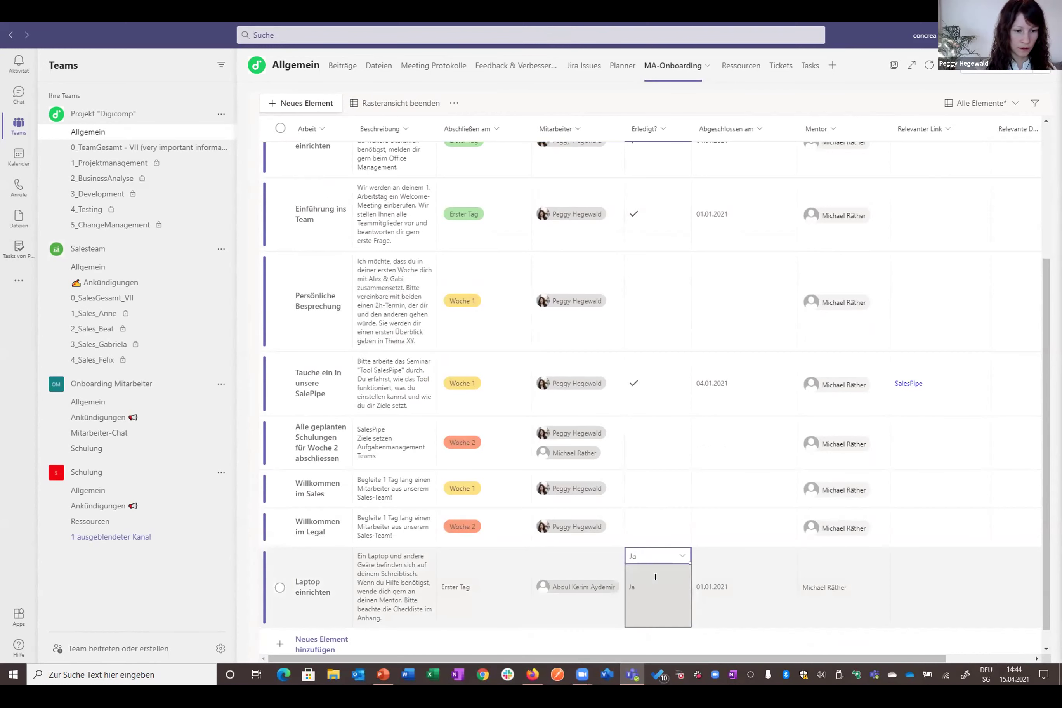
{"action": "left_click", "coordinate": [664, 579]}
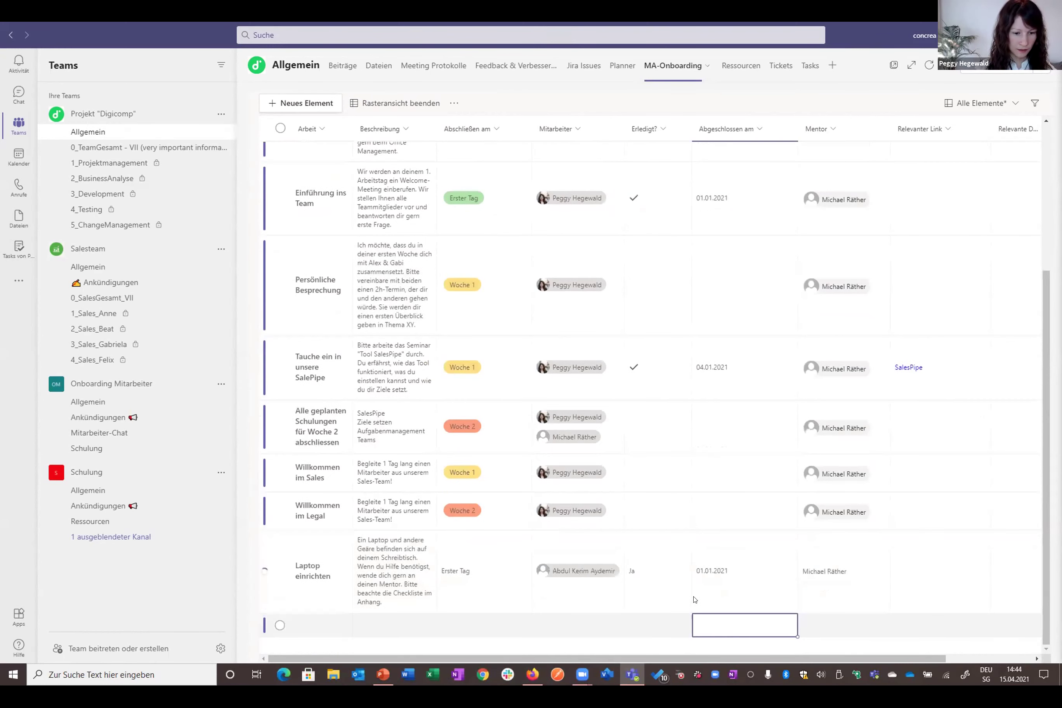
Step: Exit the grid view of the MA-Onboarding list and check which additional list commands are offered
{"action": "left_click", "coordinate": [405, 103]}
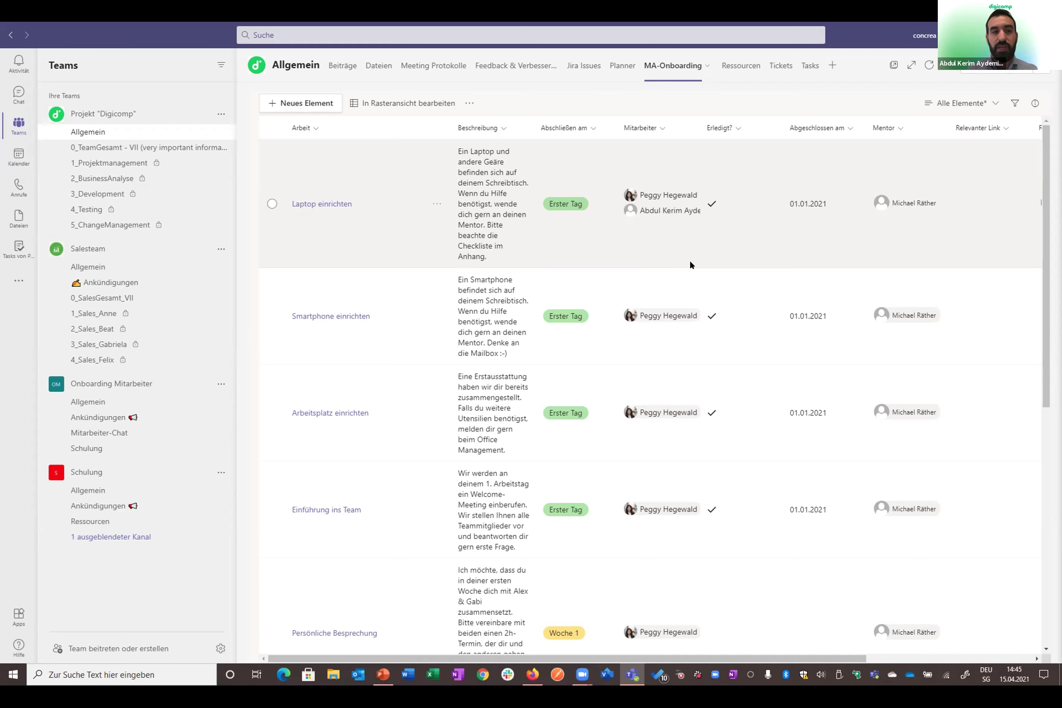
{"action": "left_click", "coordinate": [468, 104]}
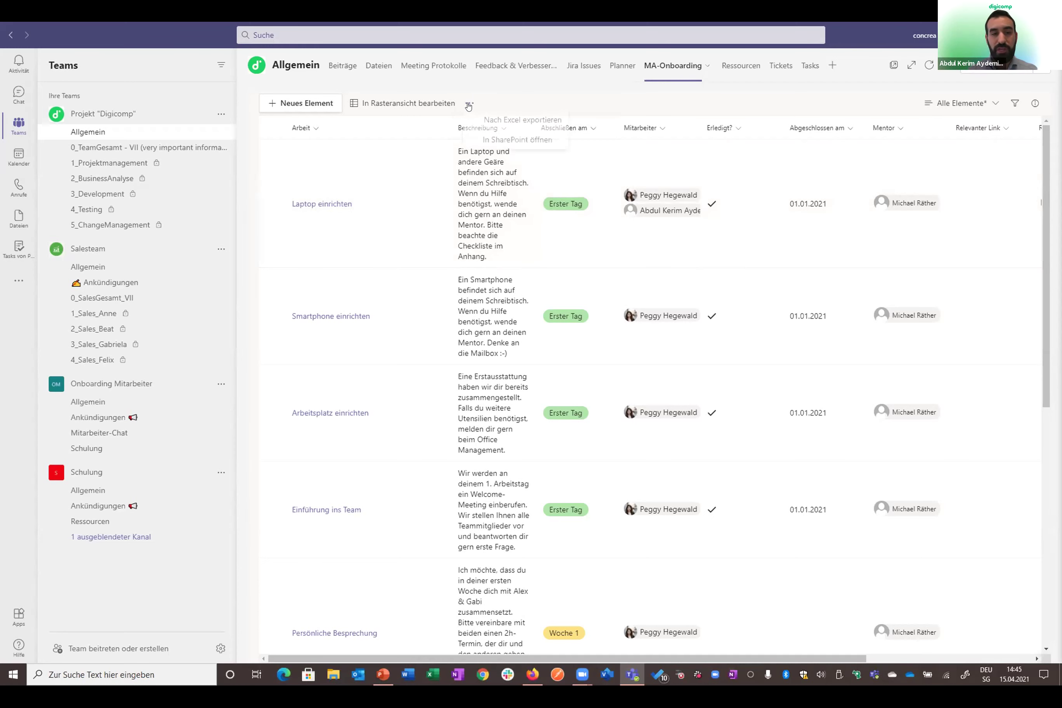
{"action": "left_click", "coordinate": [589, 108]}
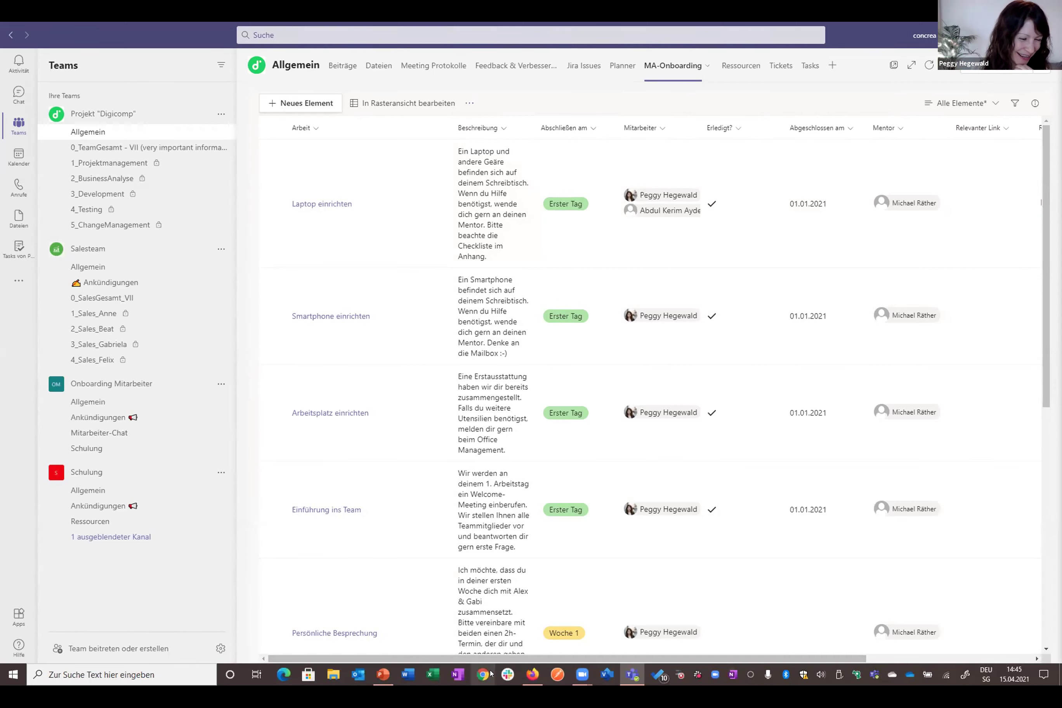
Step: Switch to Microsoft Lists in Firefox, return to the lists overview and show the actions available for Mitarbeiter-Onboarding
{"action": "mouse_move", "coordinate": [523, 676]}
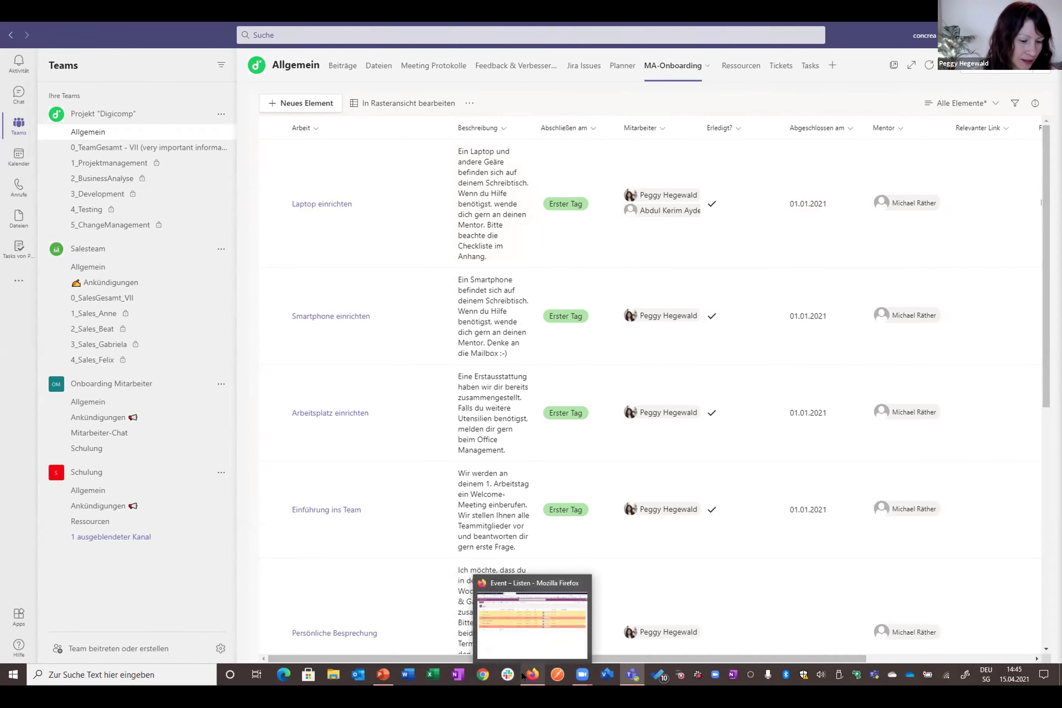
{"action": "left_click", "coordinate": [524, 677]}
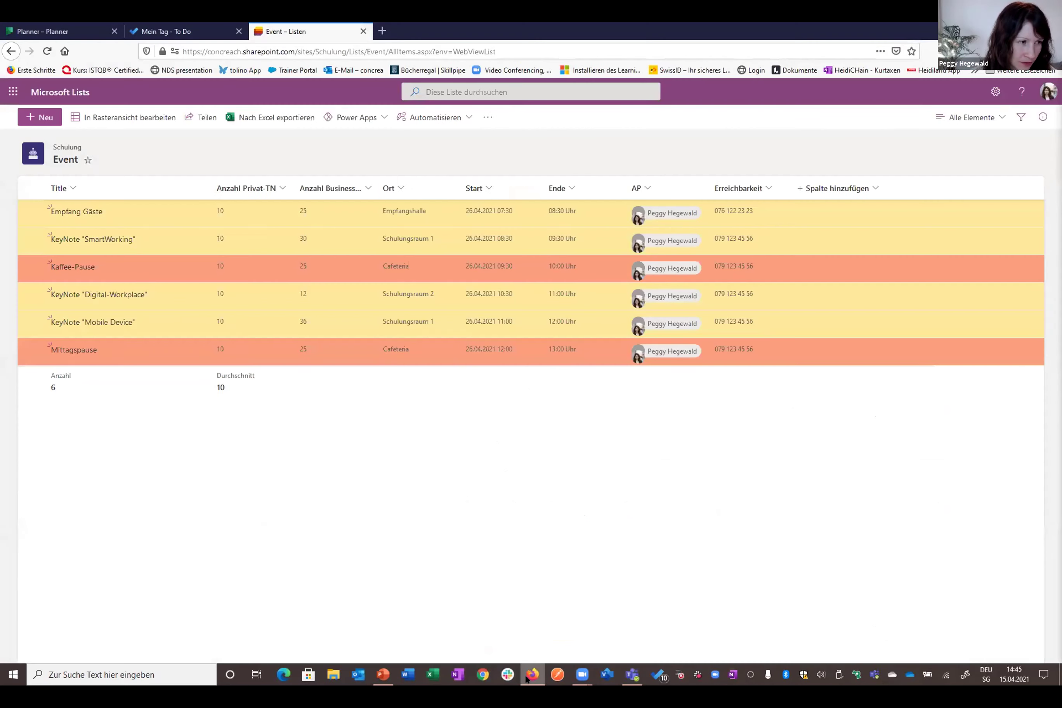
{"action": "left_click", "coordinate": [51, 91]}
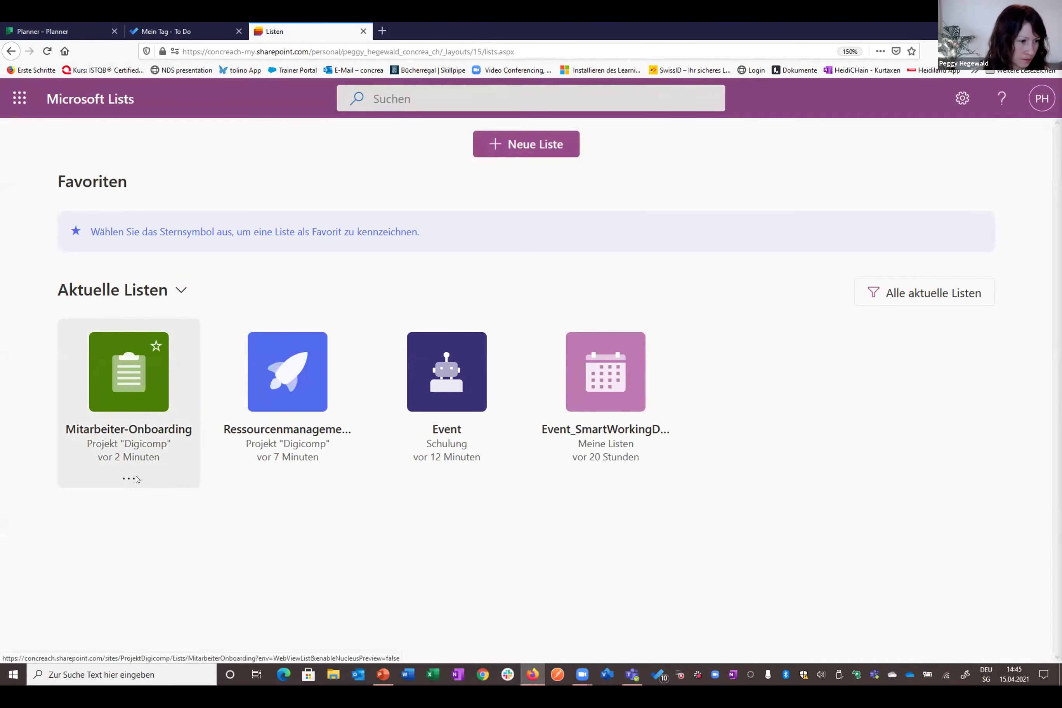
{"action": "left_click", "coordinate": [127, 478]}
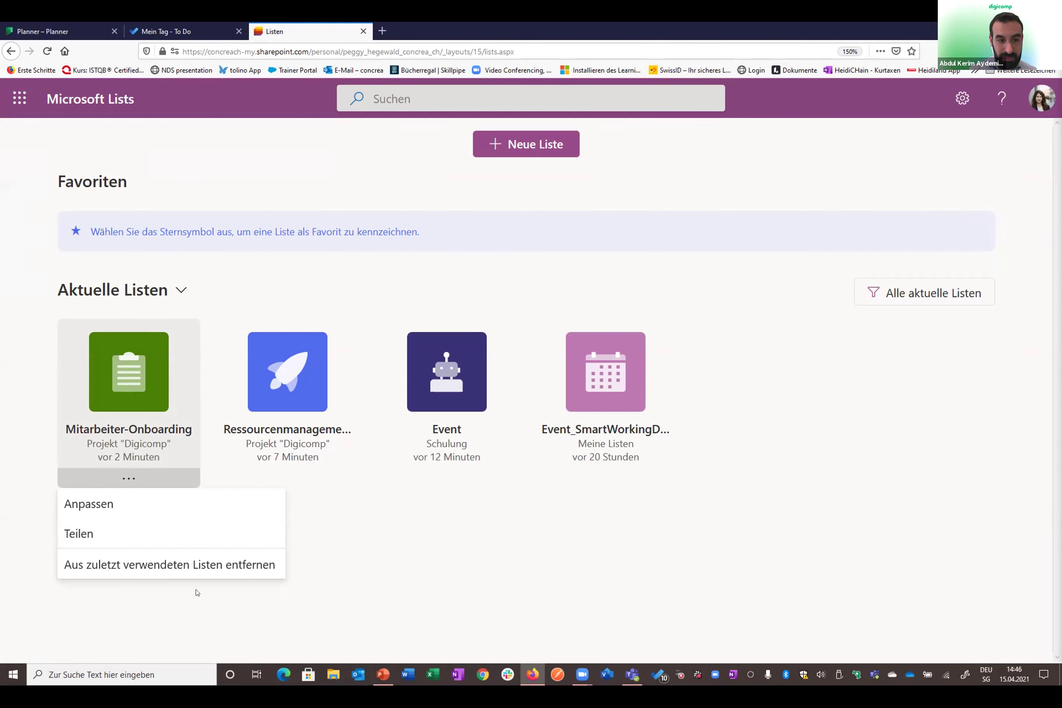
Step: Open the Event list briefly, go back to the lists overview and check the actions available for Event
{"action": "left_click", "coordinate": [423, 451]}
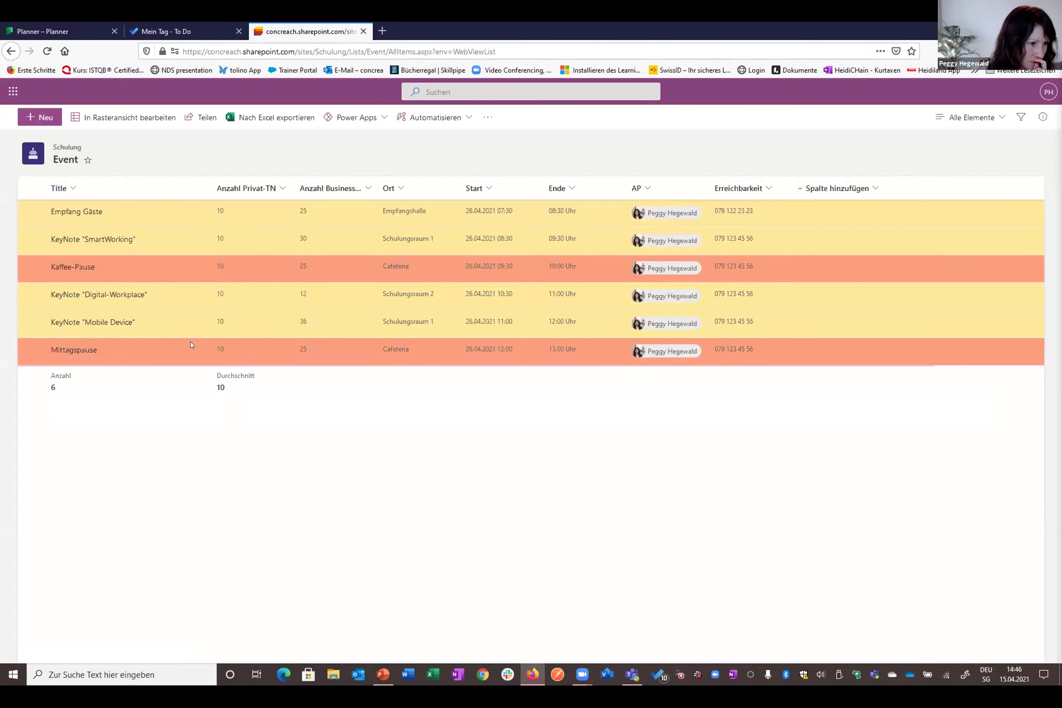
{"action": "key", "text": "alt+Left"}
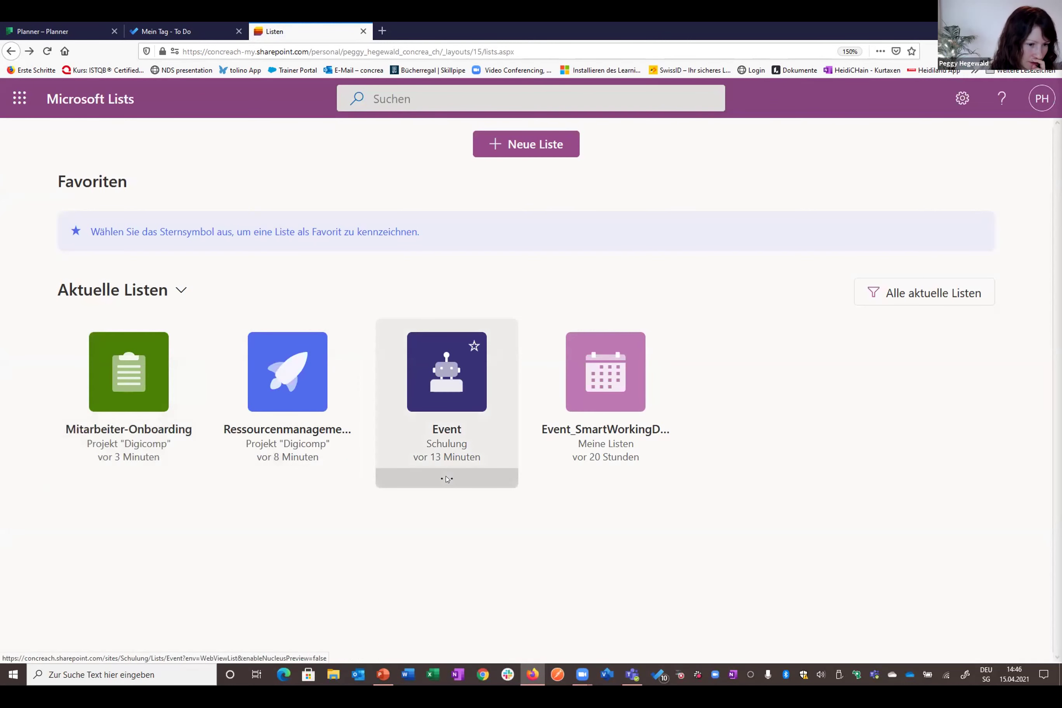
{"action": "left_click", "coordinate": [448, 479]}
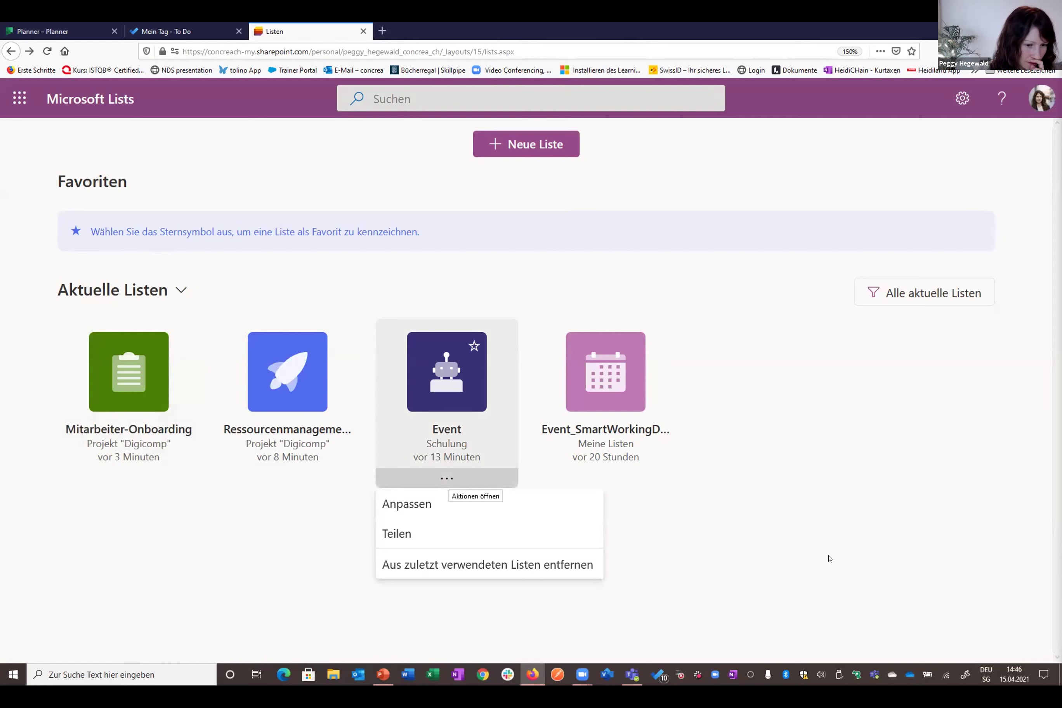
{"action": "left_click", "coordinate": [455, 445]}
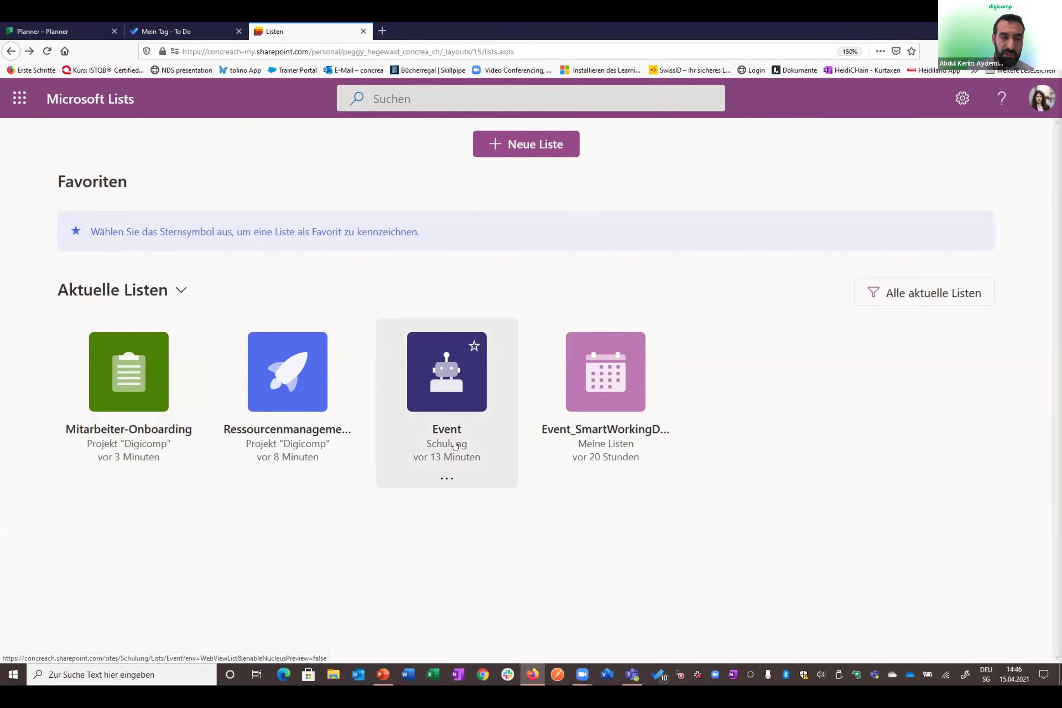
Step: Open the Event list and examine its additional commands, including the notification options
{"action": "left_click", "coordinate": [455, 445]}
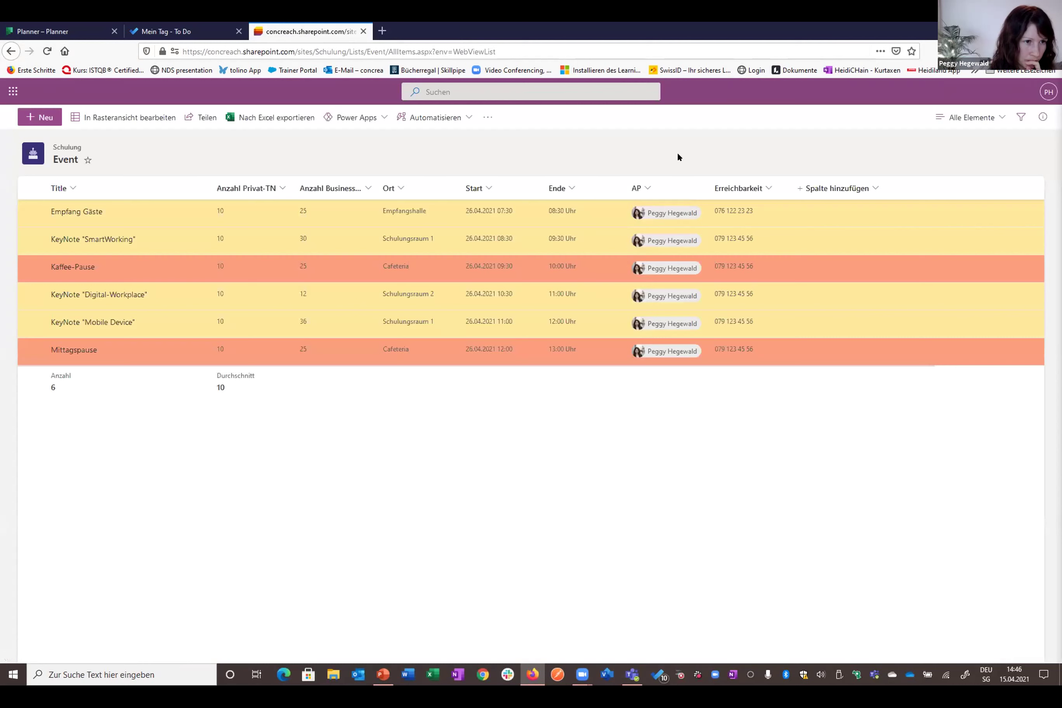
{"action": "left_click", "coordinate": [487, 116]}
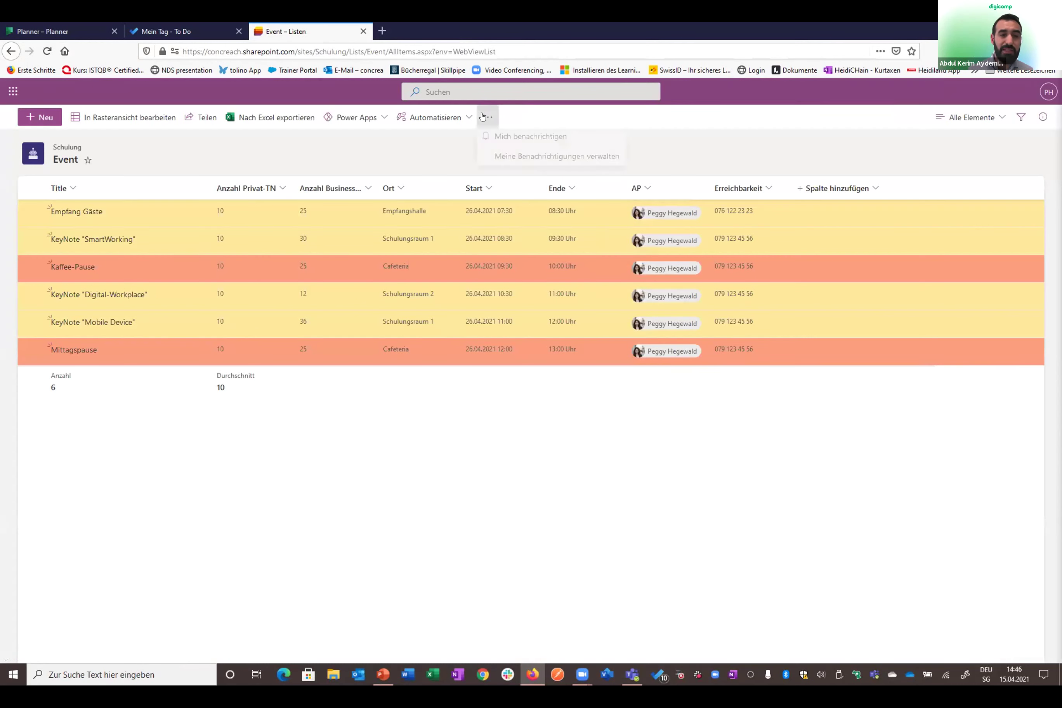
{"action": "left_click", "coordinate": [640, 124]}
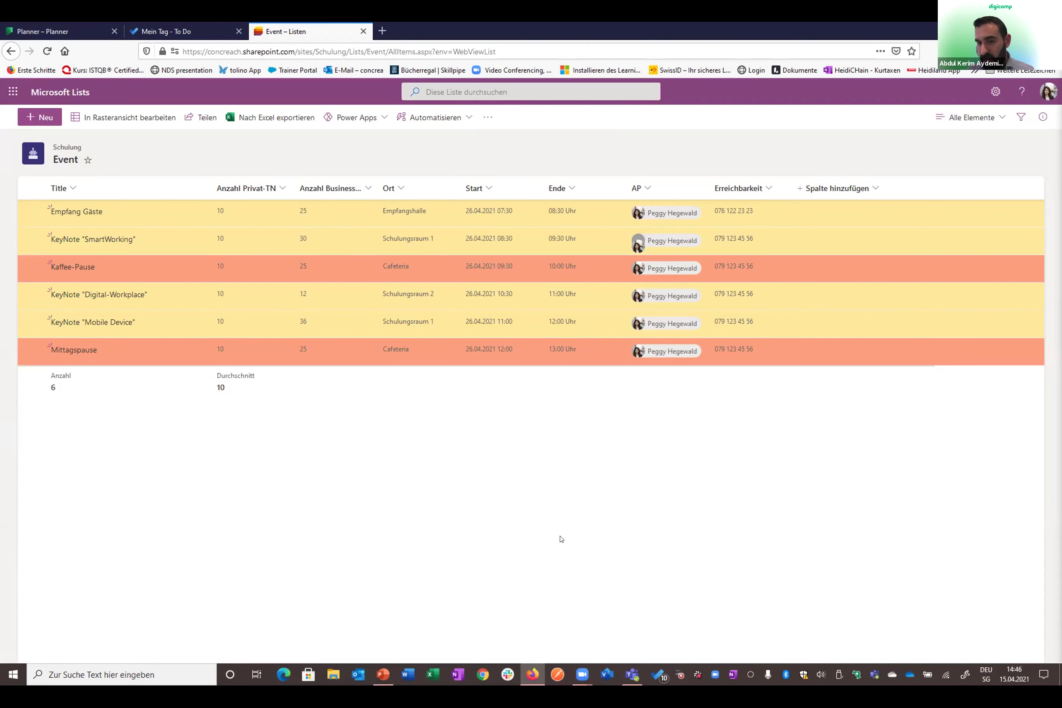
{"action": "mouse_move", "coordinate": [633, 671]}
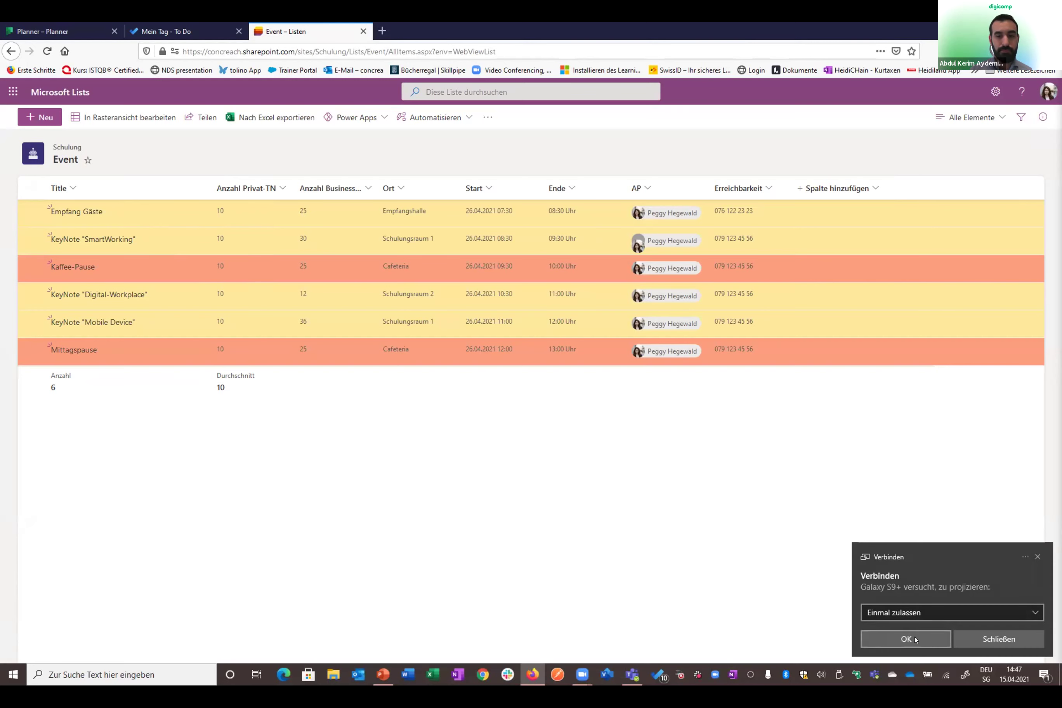
Step: Allow the Galaxy S9+ to project once and look through the progress columns of the Projekt "Digicomp" plan in mobile Planner
{"action": "key", "text": "Return"}
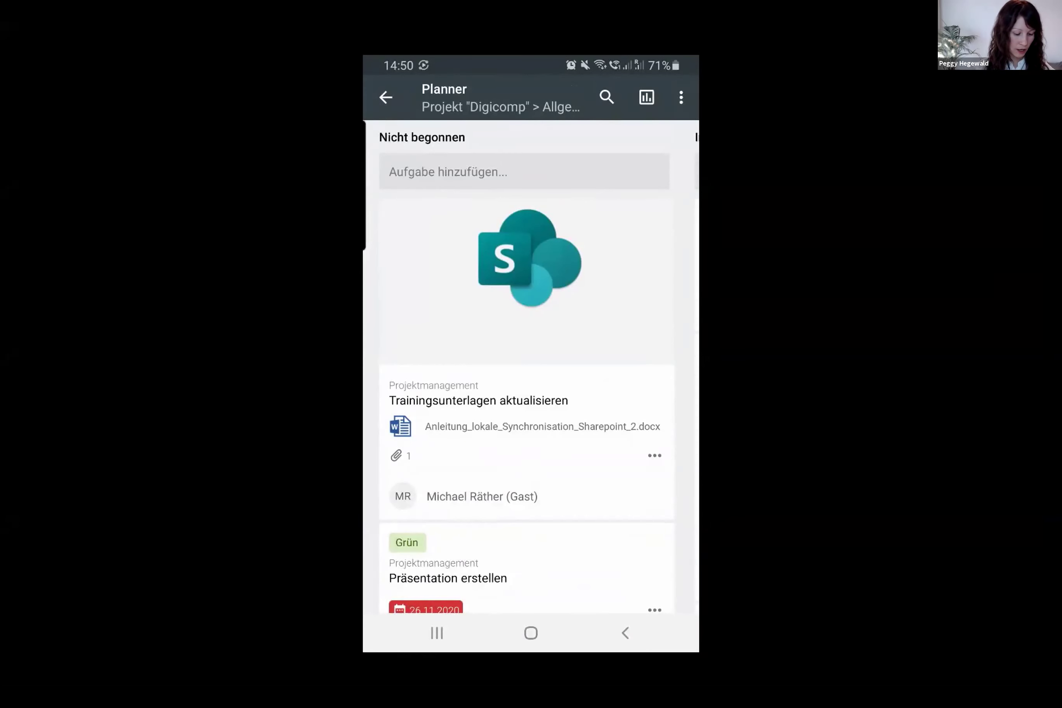
{"action": "left_click_drag", "start_coordinate": [616, 366], "coordinate": [434, 365]}
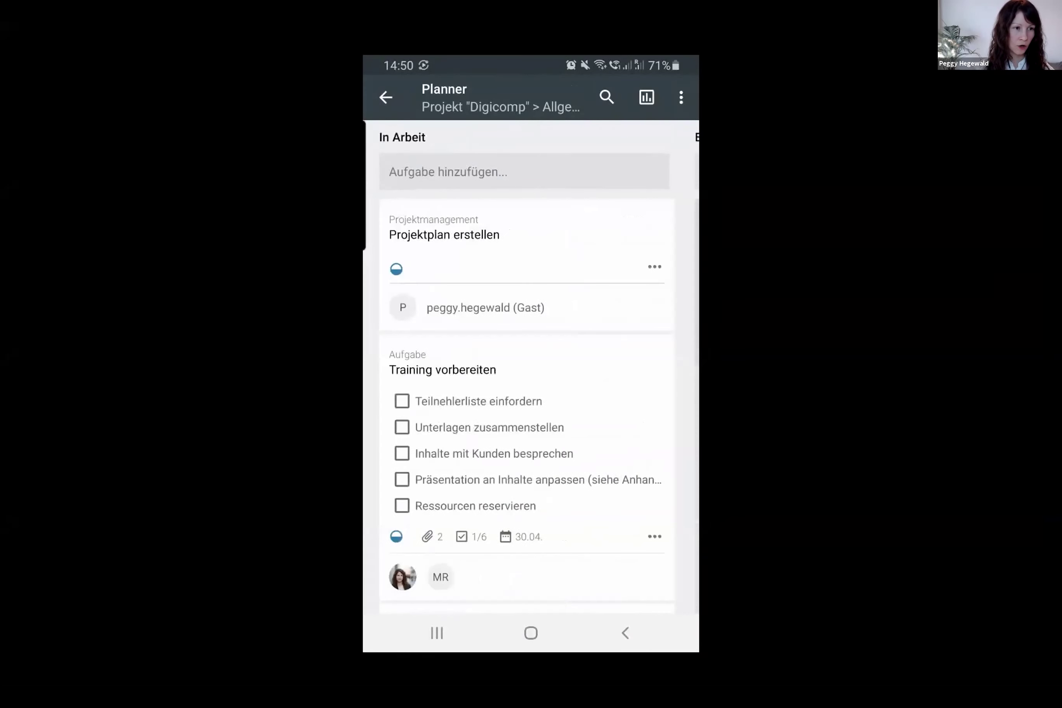
{"action": "left_click_drag", "start_coordinate": [617, 365], "coordinate": [434, 366]}
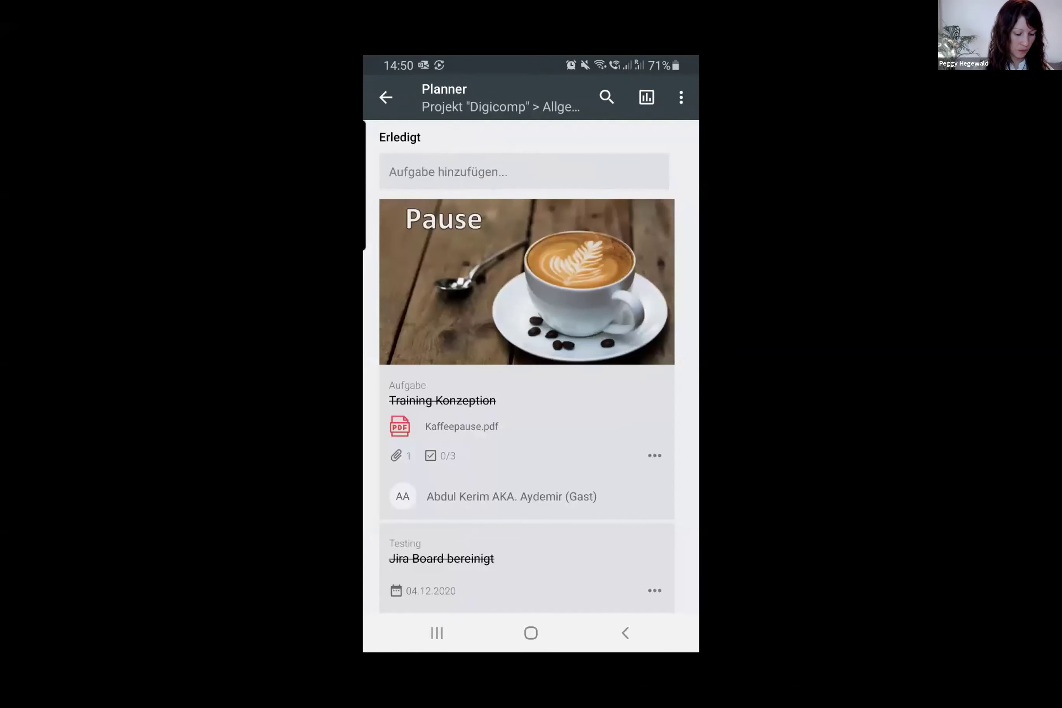
{"action": "left_click_drag", "start_coordinate": [434, 365], "coordinate": [617, 365]}
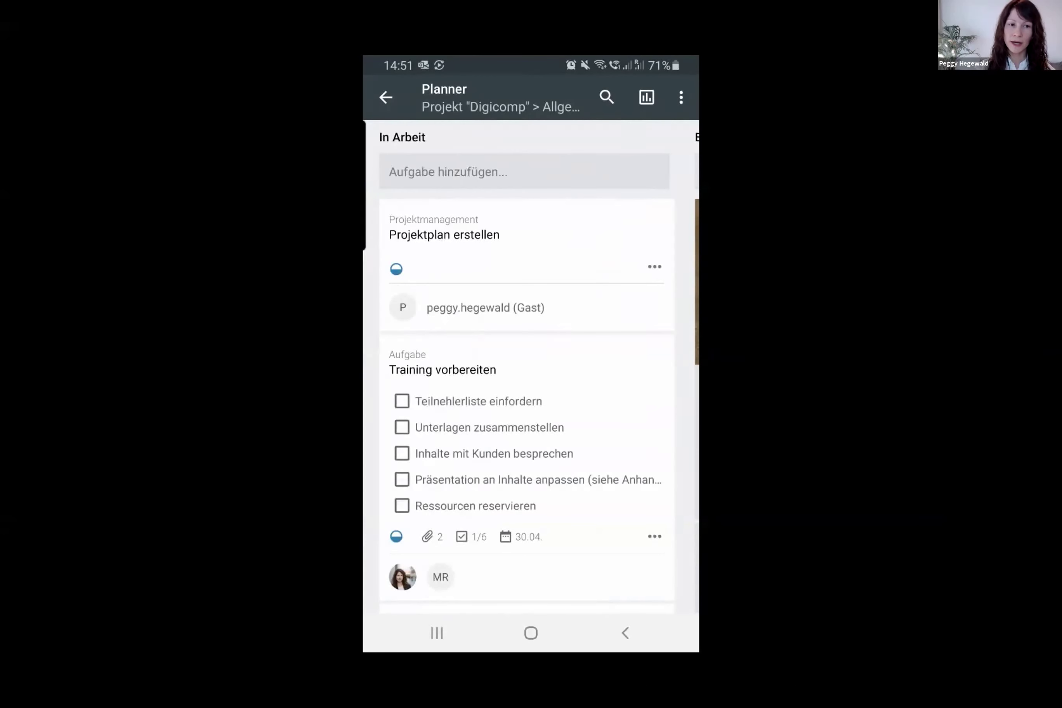
Step: Open the plan's charts in mobile Planner and examine the Status, Bucket and Mitglieder diagrams
{"action": "left_click", "coordinate": [646, 97]}
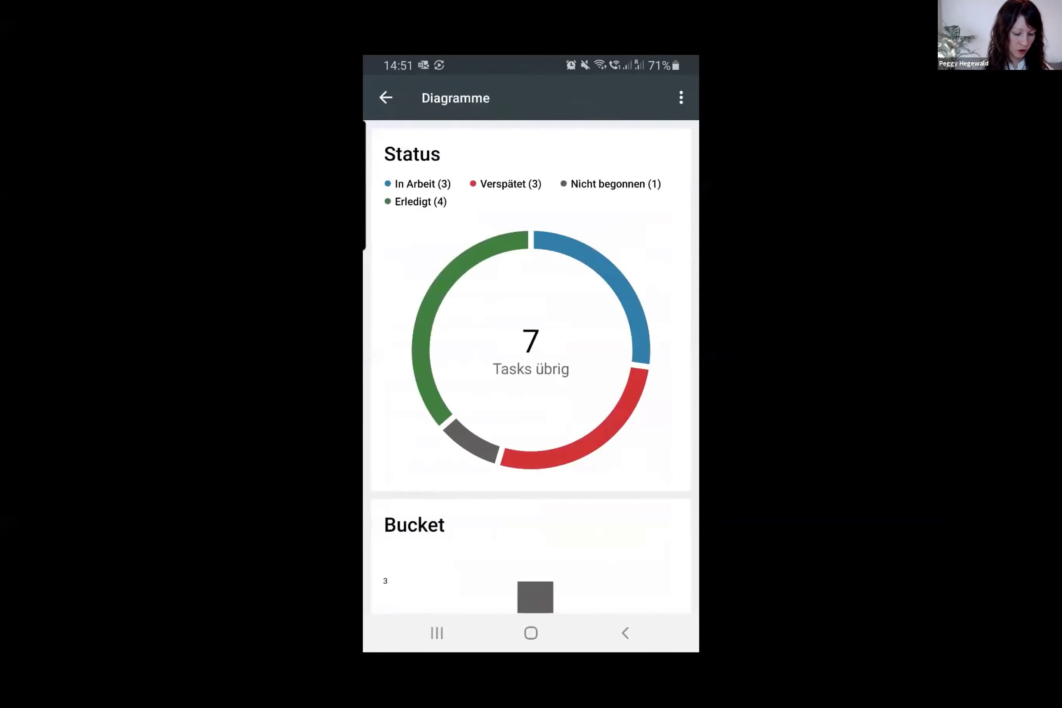
{"action": "scroll", "coordinate": [531, 365], "scroll_direction": "down", "scroll_amount": 10}
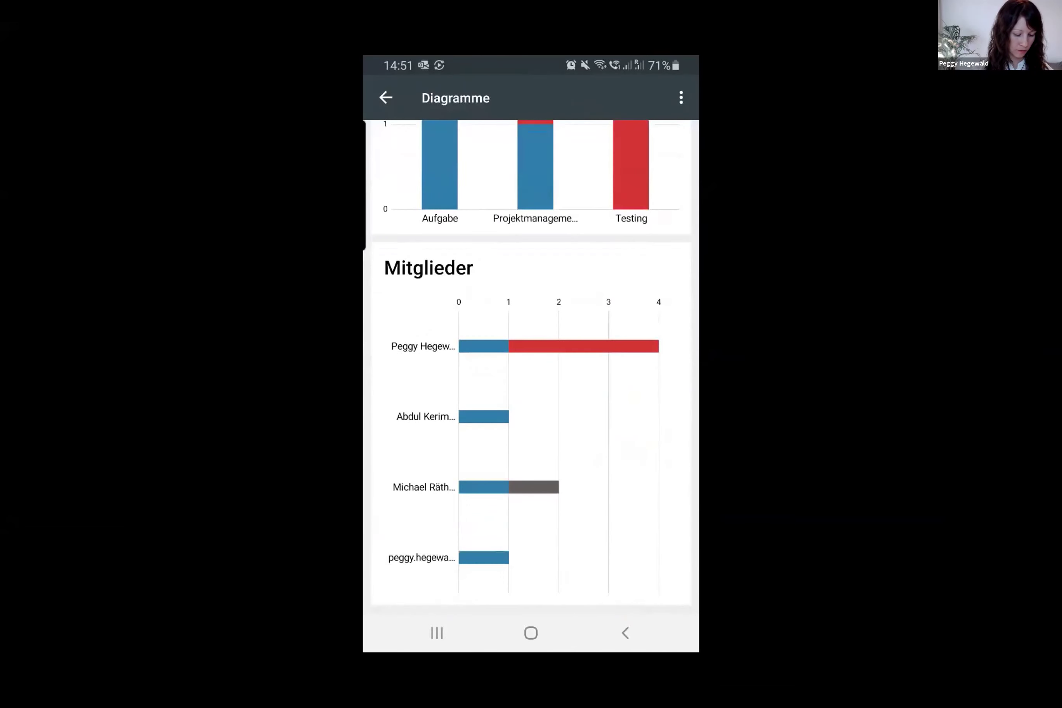
{"action": "scroll", "coordinate": [531, 366], "scroll_direction": "up", "scroll_amount": 10}
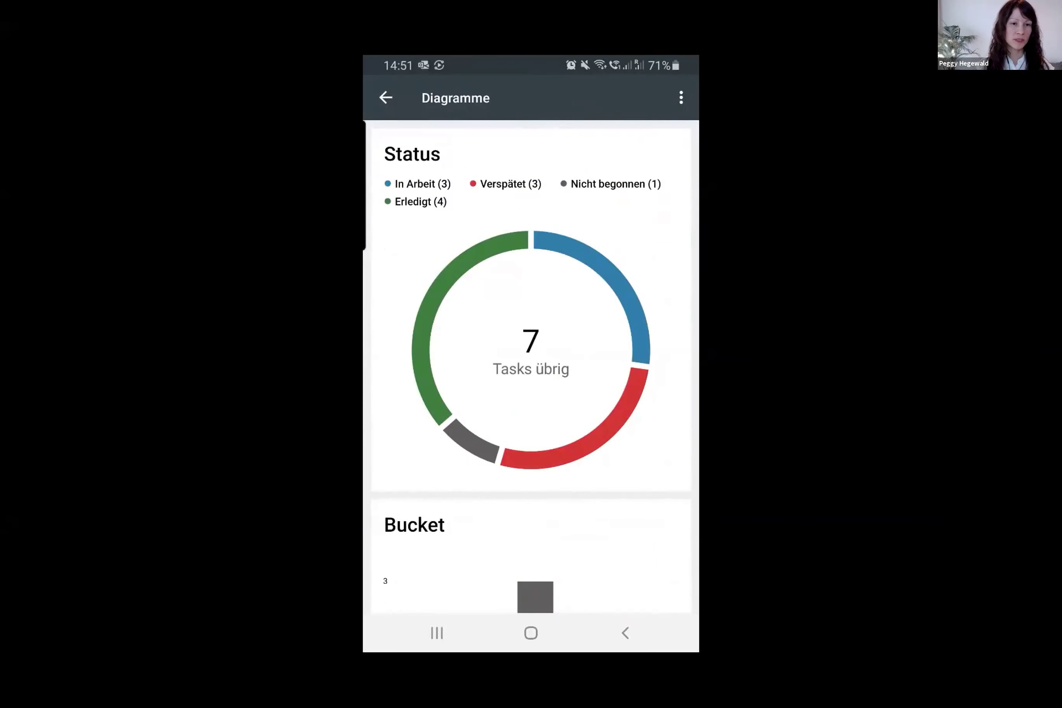
{"action": "scroll", "coordinate": [531, 366], "scroll_direction": "down", "scroll_amount": 10}
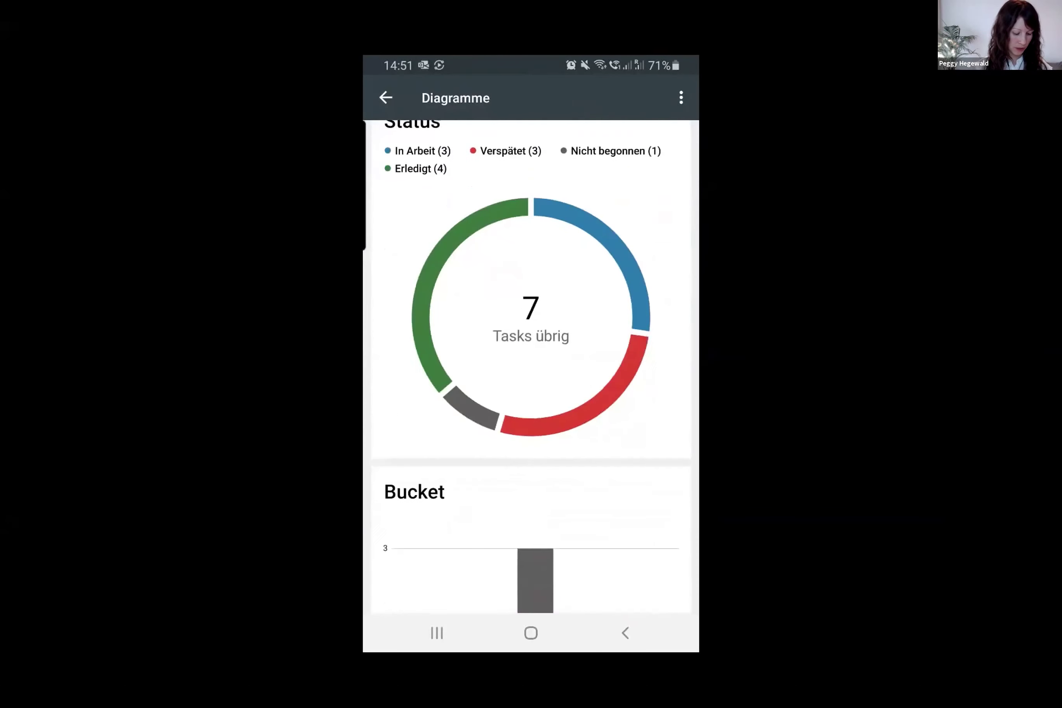
{"action": "scroll", "coordinate": [531, 366], "scroll_direction": "down", "scroll_amount": 3}
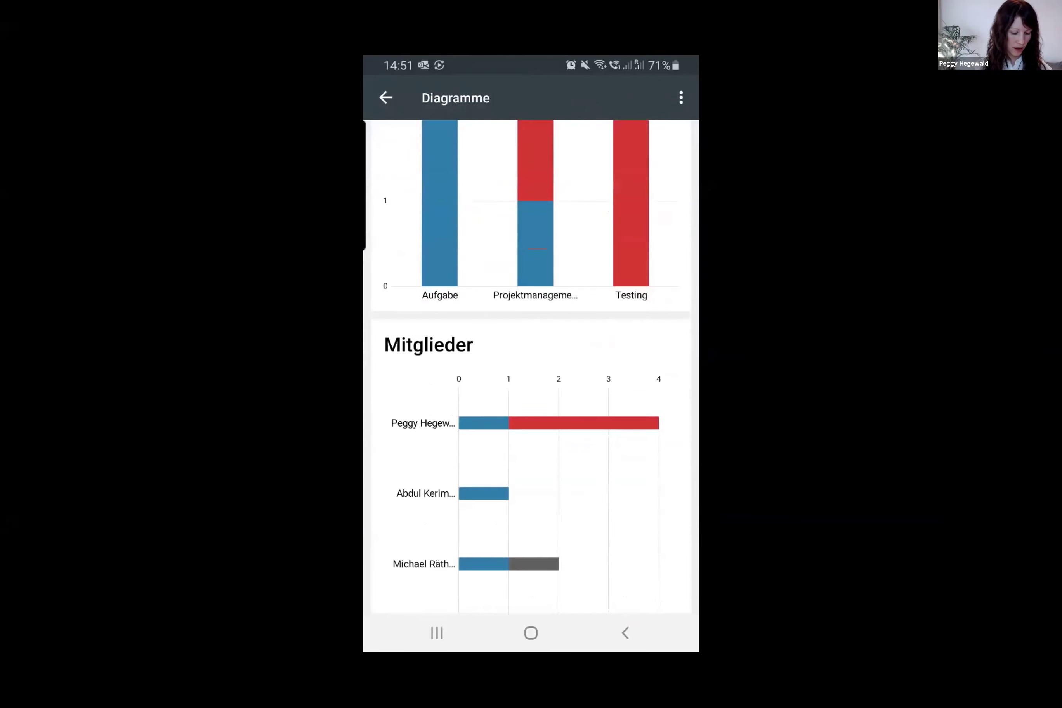
{"action": "scroll", "coordinate": [531, 365], "scroll_direction": "up", "scroll_amount": 10}
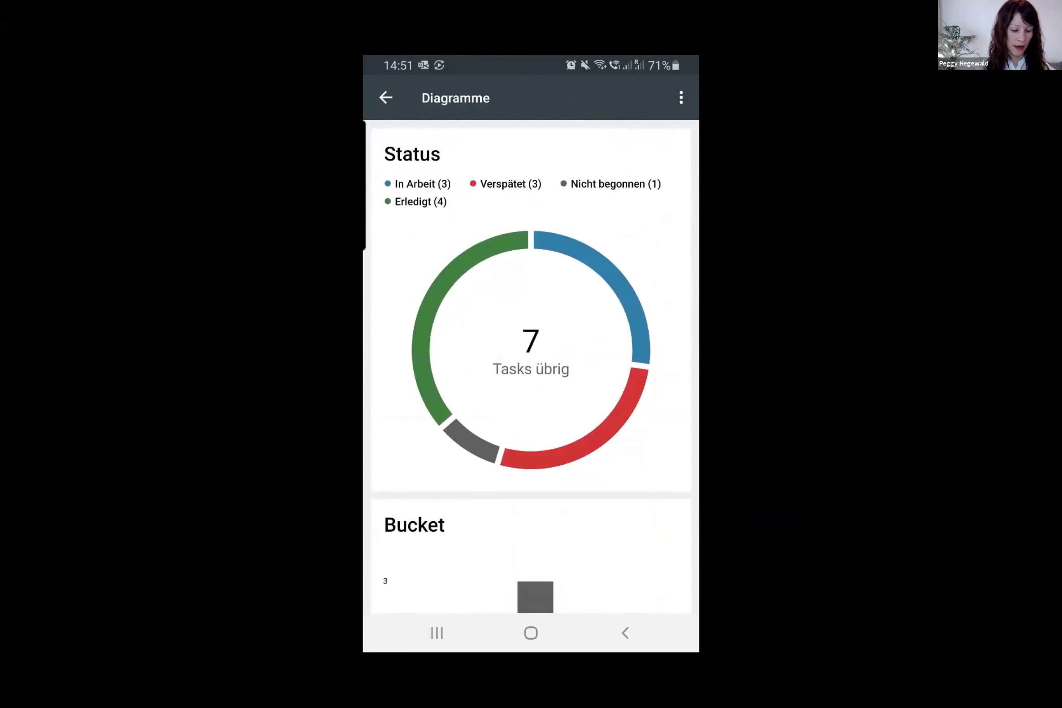
Step: Leave the Planner charts and open the SharePoint app from the phone's Microsoft app folder
{"action": "key", "text": "Escape"}
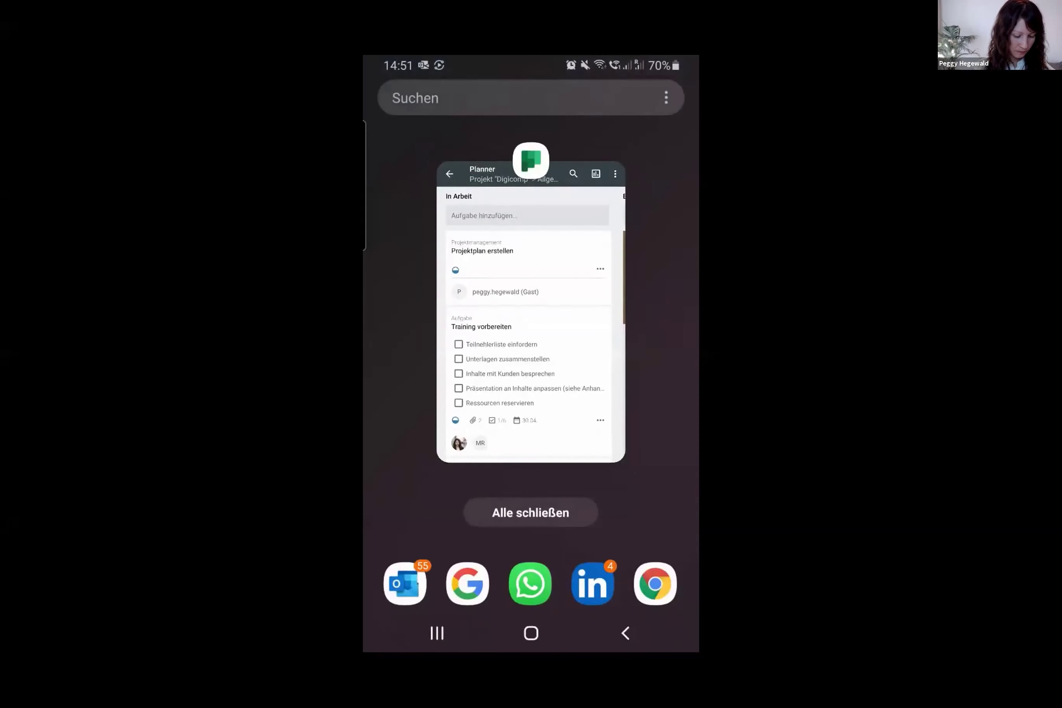
{"action": "left_click", "coordinate": [413, 385]}
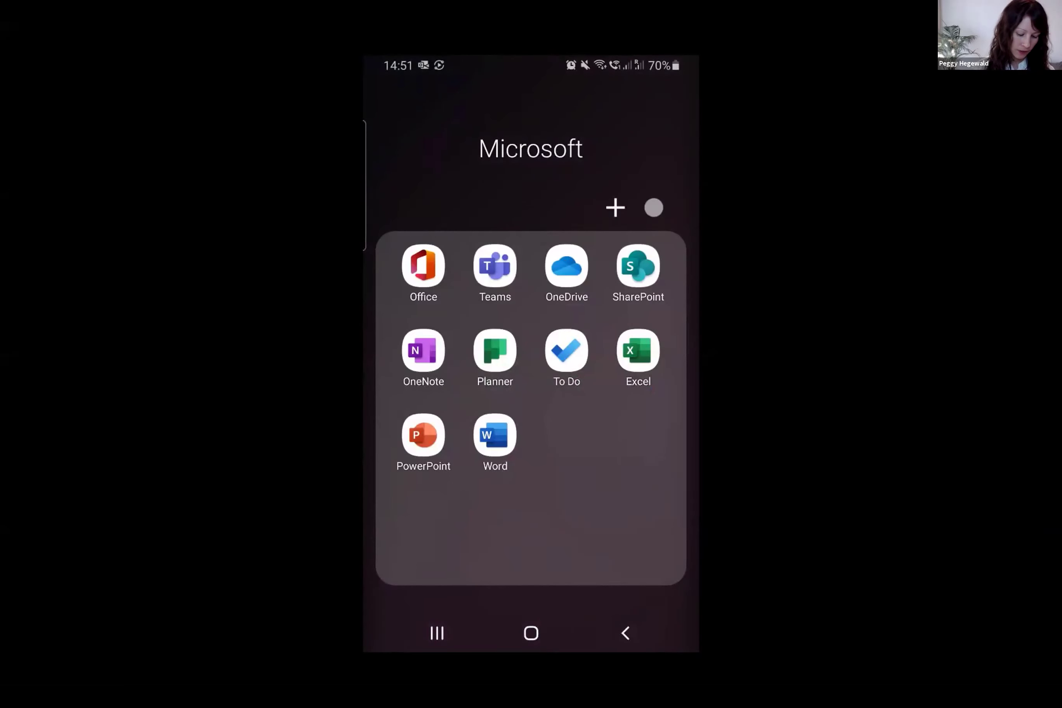
{"action": "left_click", "coordinate": [638, 266]}
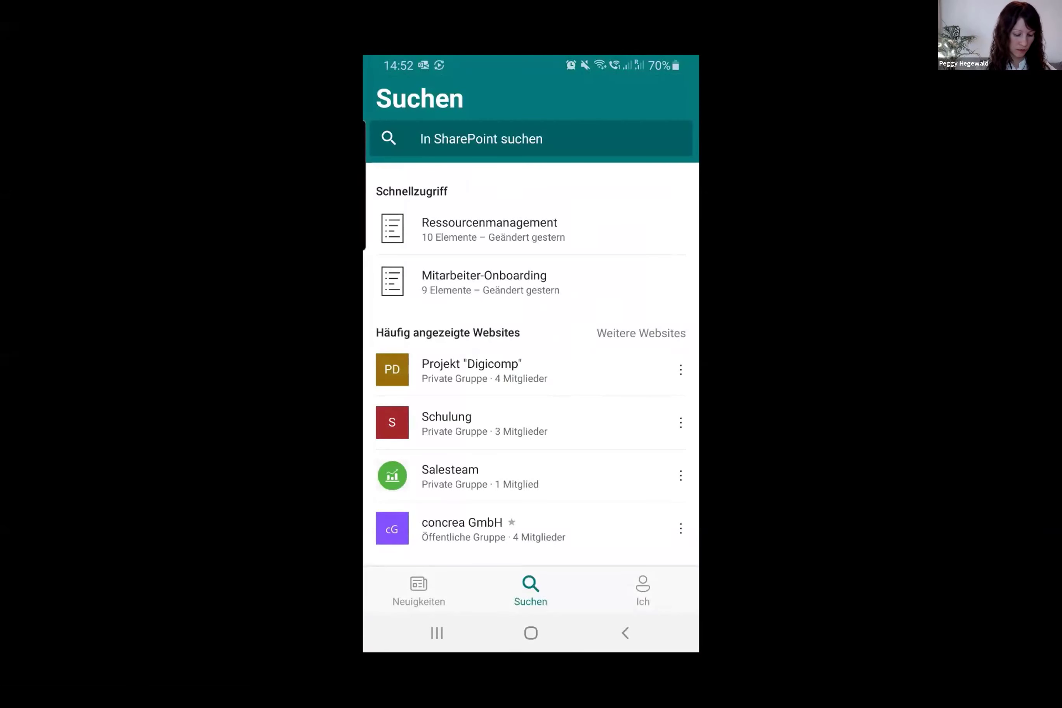
Step: Open the Mitarbeiter-Onboarding list, examine its entries, and return to the SharePoint search overview to look over its lists and sites
{"action": "left_click", "coordinate": [484, 281]}
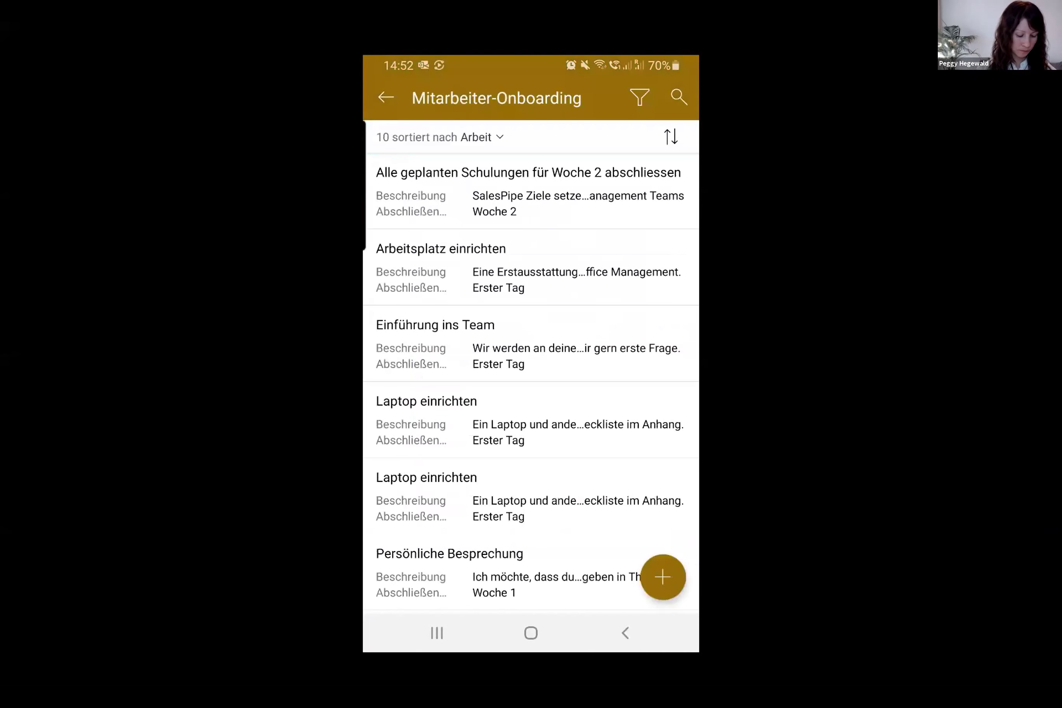
{"action": "scroll", "coordinate": [530, 379], "scroll_direction": "down", "scroll_amount": 7}
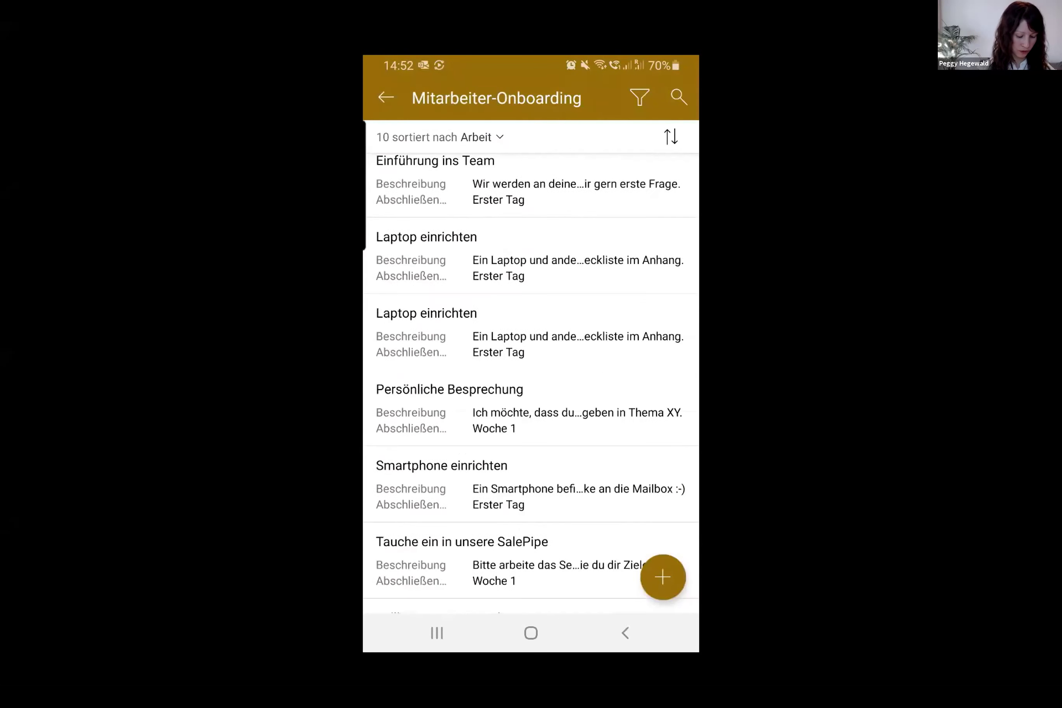
{"action": "scroll", "coordinate": [530, 379], "scroll_direction": "up", "scroll_amount": 5}
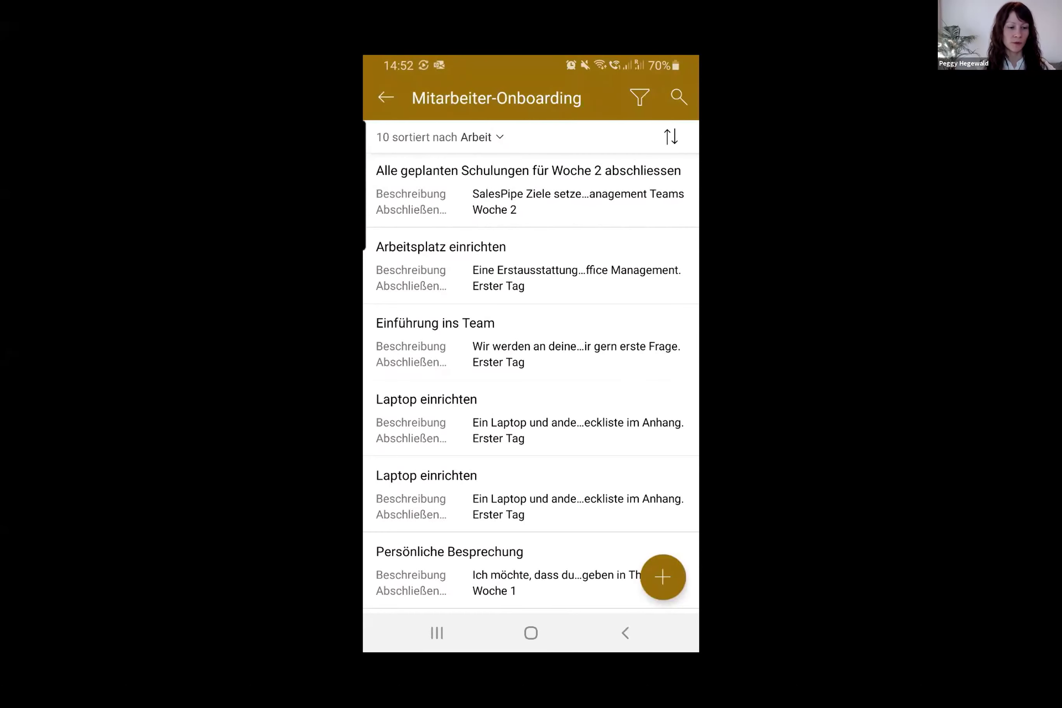
{"action": "scroll", "coordinate": [531, 365], "scroll_direction": "down", "scroll_amount": 2}
{"action": "scroll", "coordinate": [531, 365], "scroll_direction": "up", "scroll_amount": 2}
{"action": "key", "text": "Escape"}
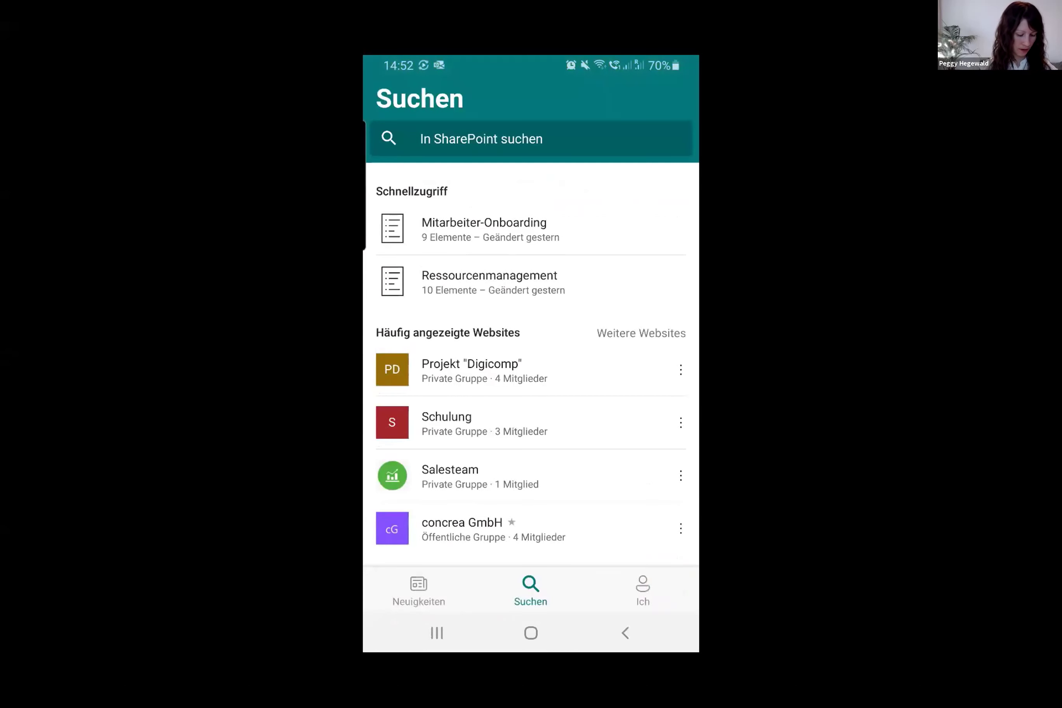
{"action": "scroll", "coordinate": [530, 365], "scroll_direction": "down", "scroll_amount": 2}
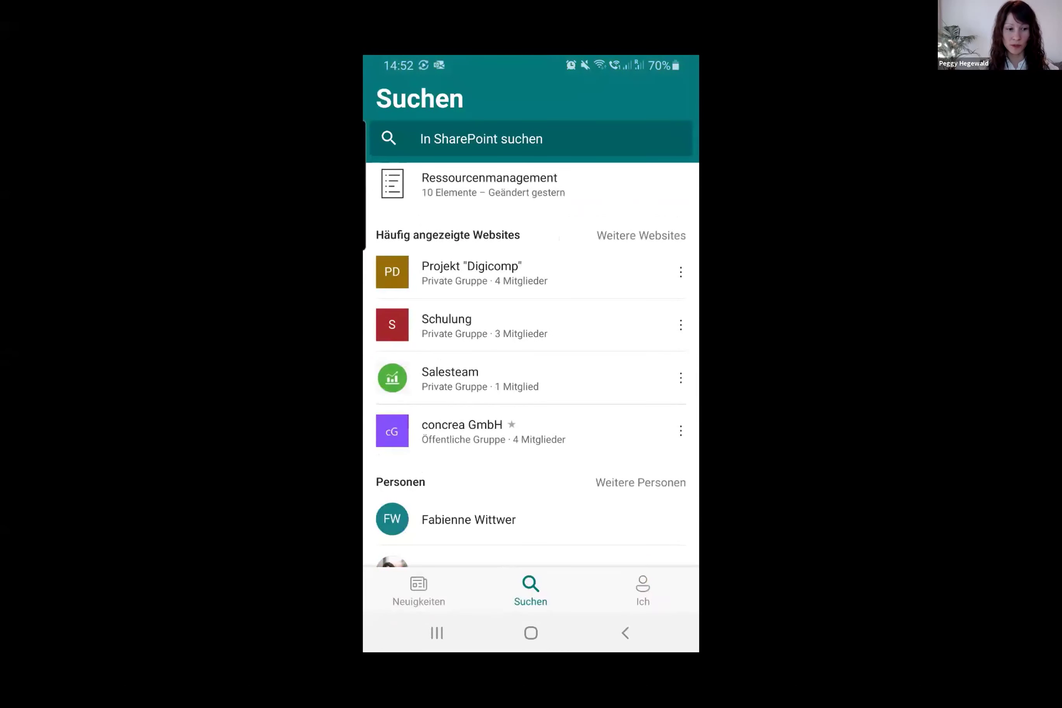
{"action": "scroll", "coordinate": [531, 365], "scroll_direction": "up", "scroll_amount": 2}
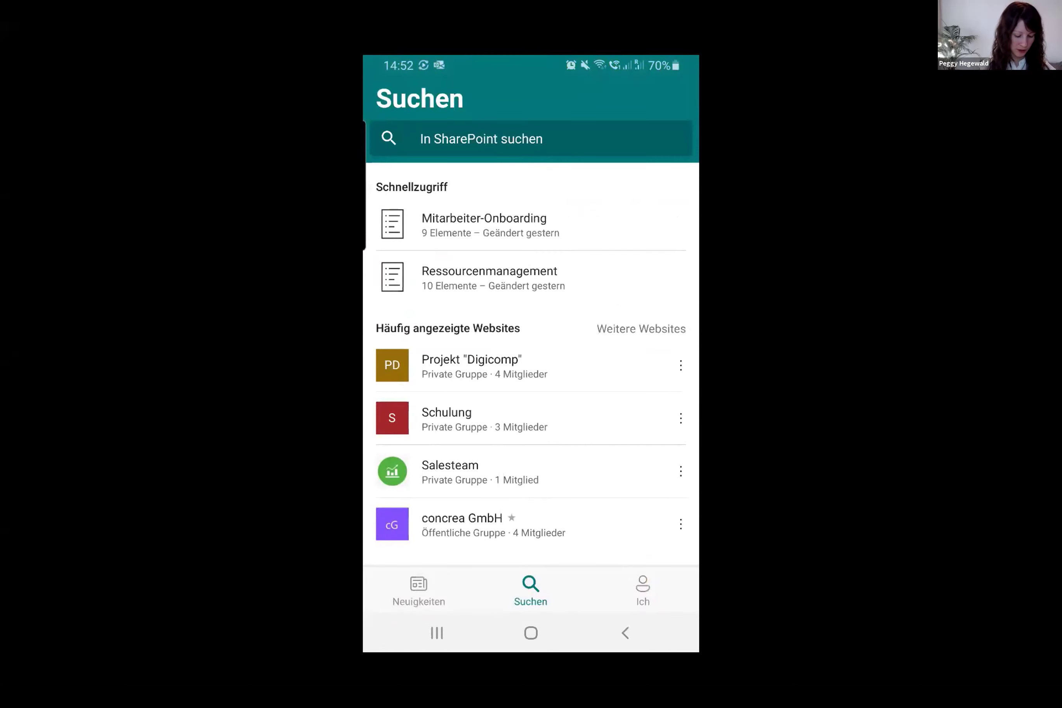
Step: Close the SharePoint app on the phone and reopen the Microsoft app folder
{"action": "left_click", "coordinate": [437, 633]}
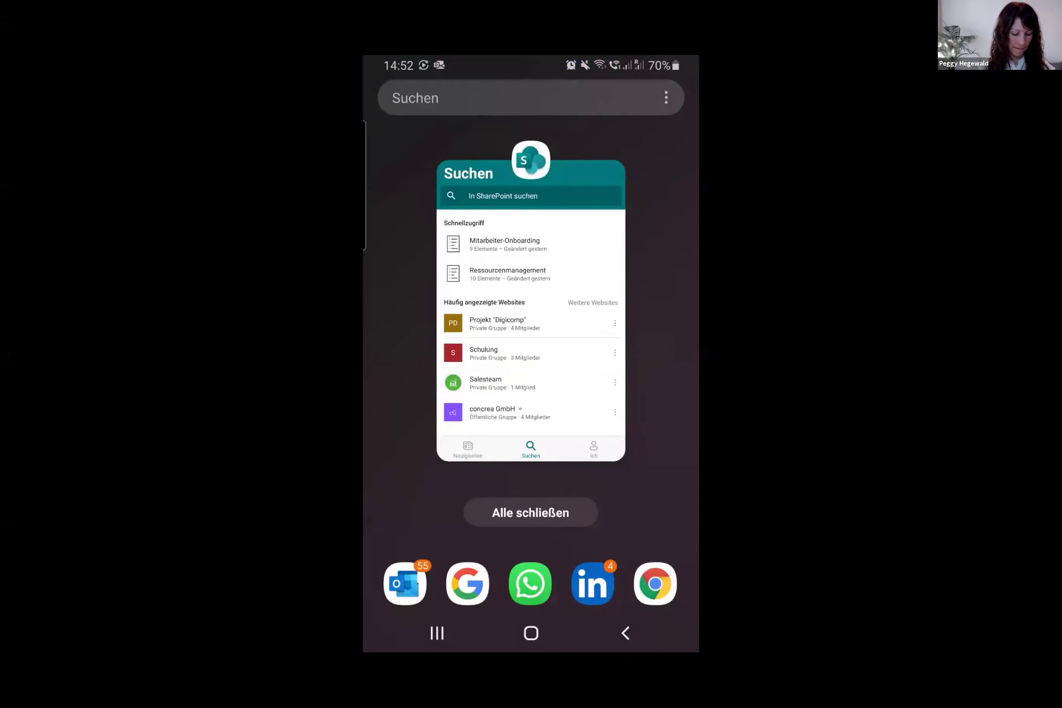
{"action": "left_click_drag", "start_coordinate": [531, 320], "coordinate": [531, 91]}
{"action": "left_click", "coordinate": [412, 386]}
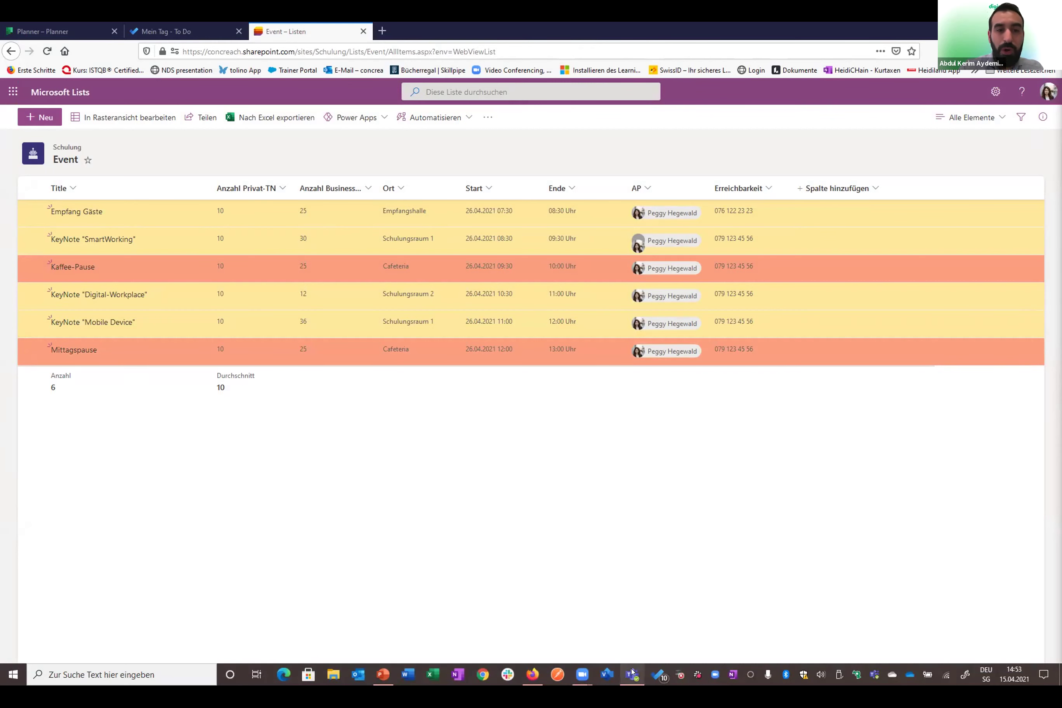
{"action": "mouse_move", "coordinate": [632, 671]}
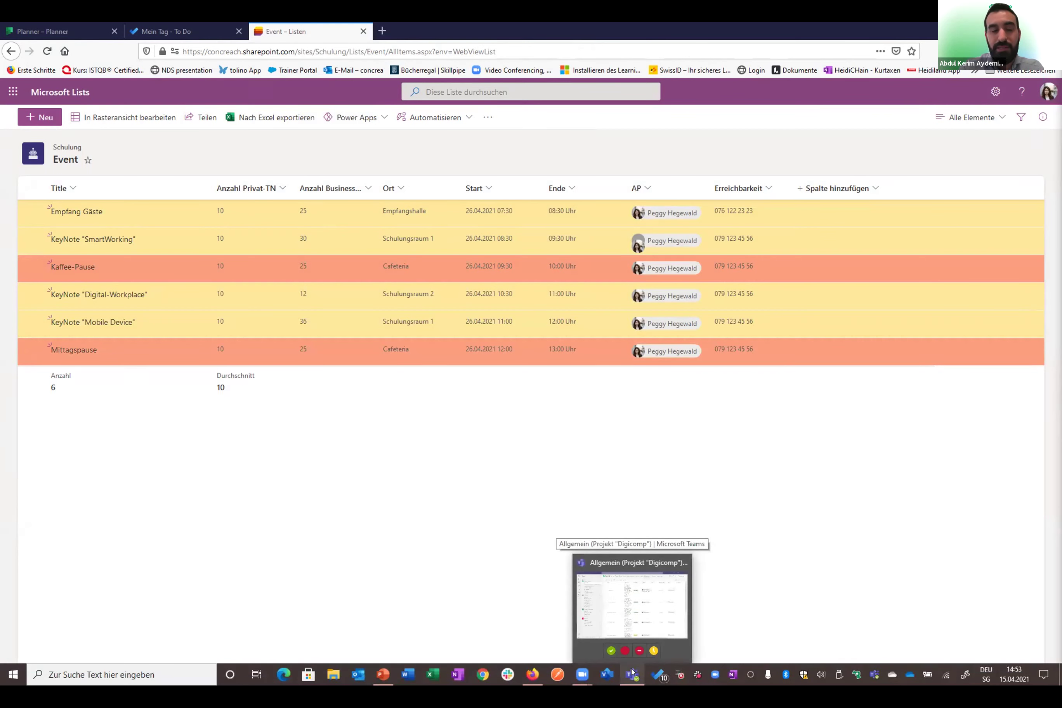
{"action": "left_click", "coordinate": [632, 671]}
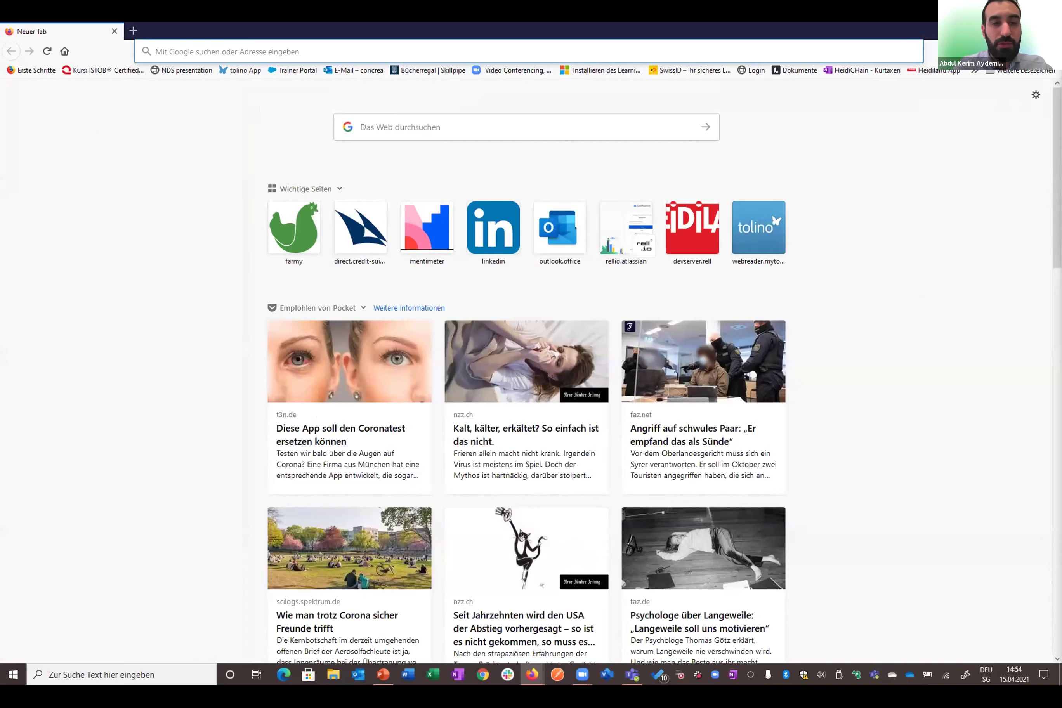
Step: Switch to PowerPoint, present the moderation deck from slide 6 and advance to the course offers slide "Lust bekommen auf mehr?"
{"action": "key", "text": "alt+Tab"}
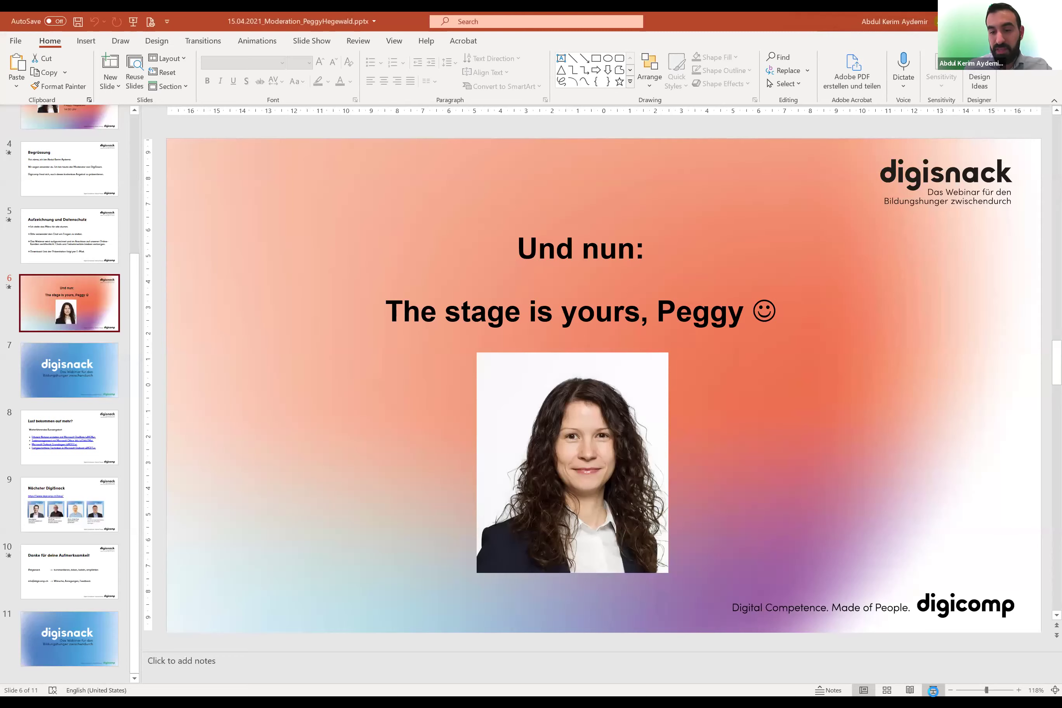
{"action": "left_click", "coordinate": [933, 690]}
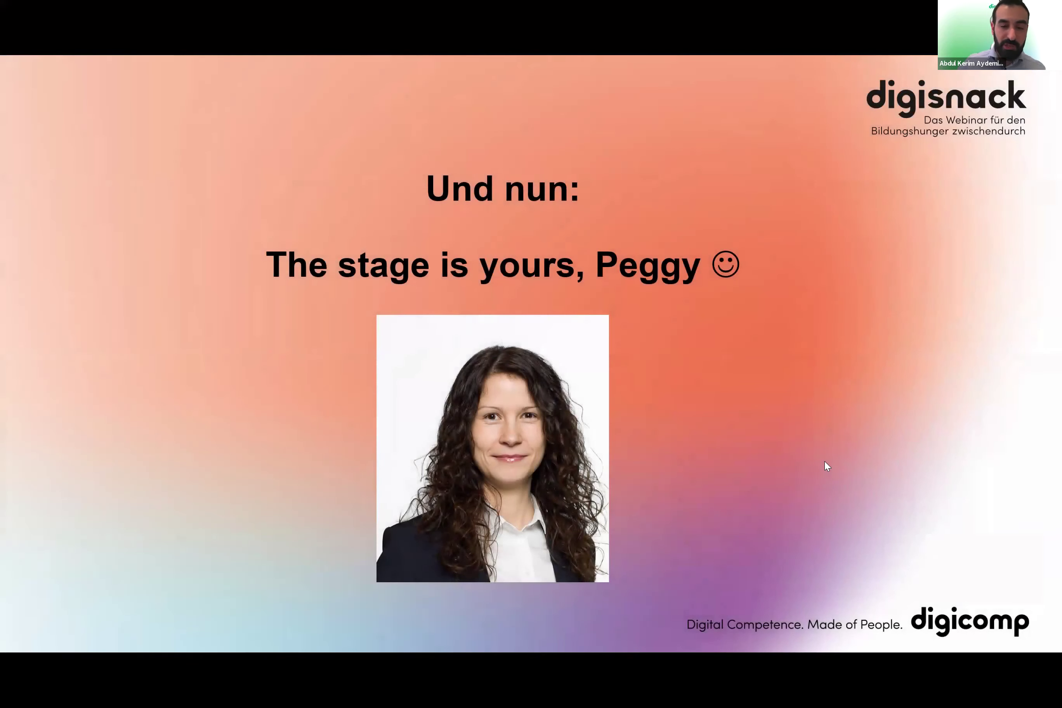
{"action": "key", "text": "Right"}
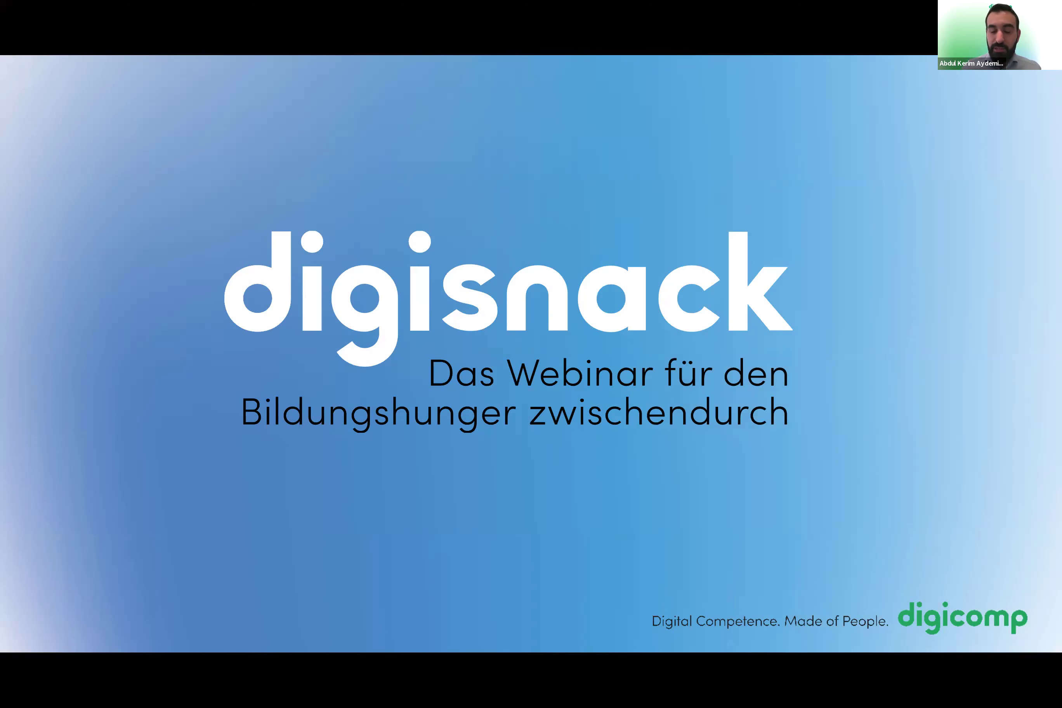
{"action": "key", "text": "Right"}
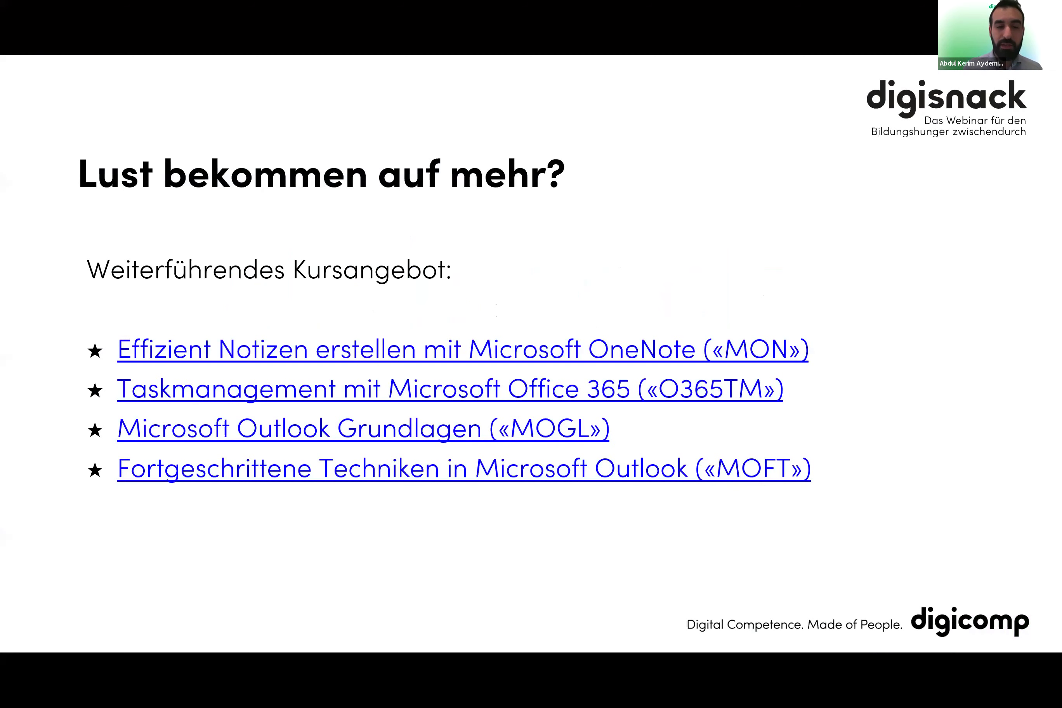